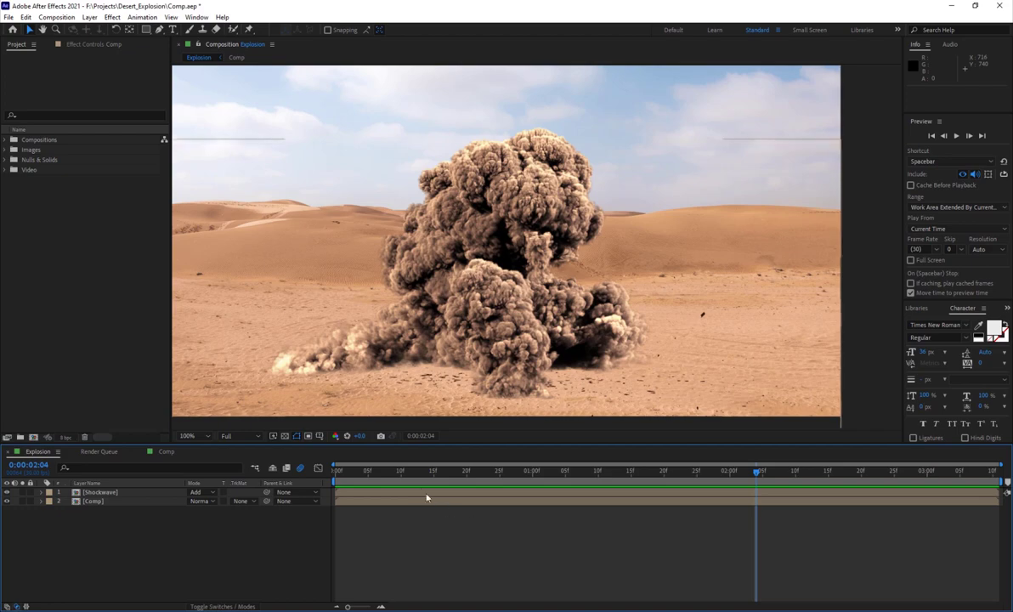
Preview the Explosion composition's playback and examine the smoke at several points in time and magnifications
left_click(342, 473)
left_click_drag(435, 471, 407, 476)
key("space")
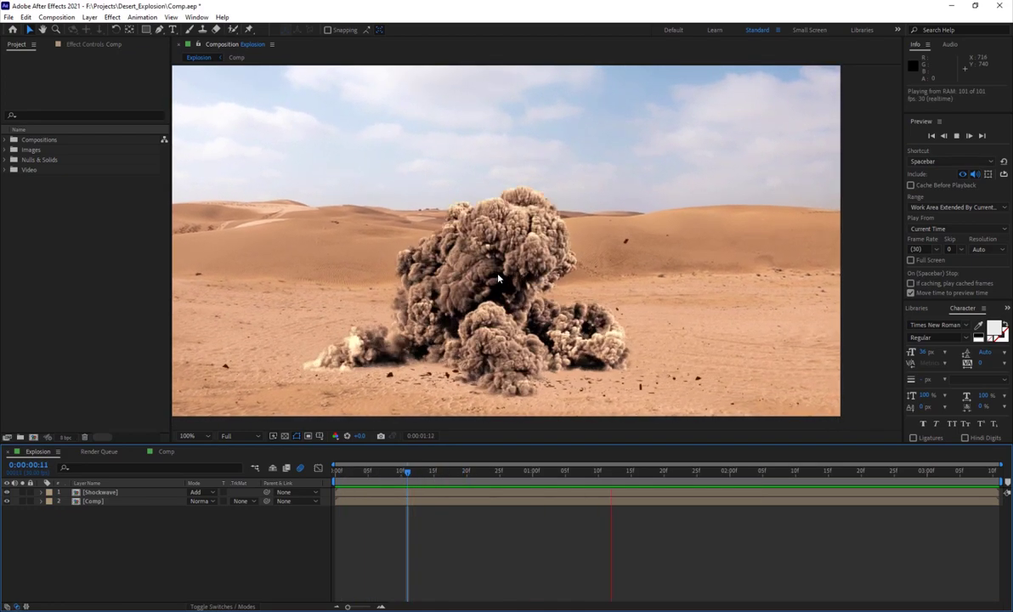
scroll(500, 267, "down", 2)
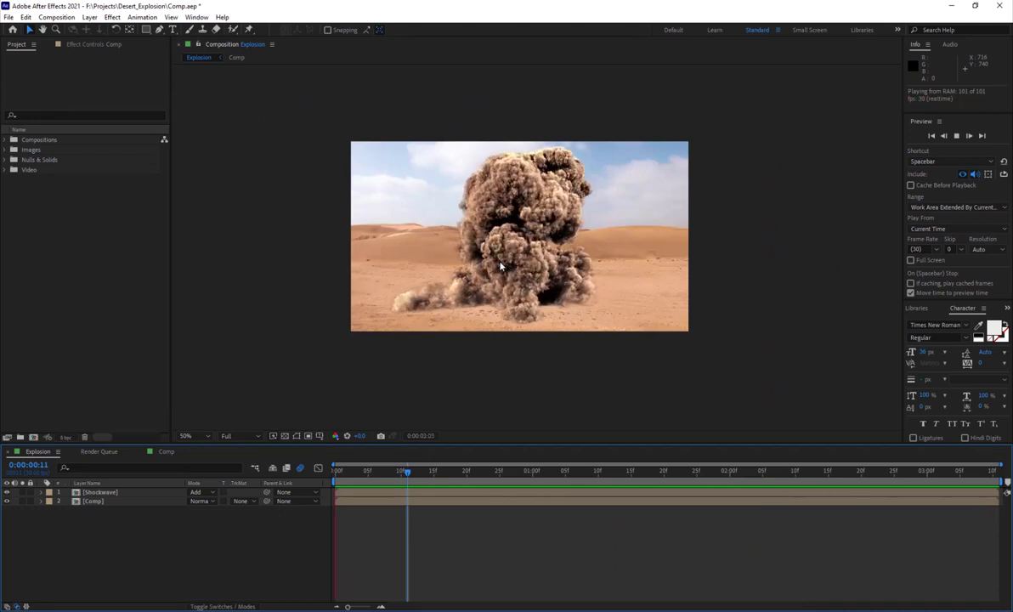
scroll(501, 267, "up", 2)
scroll(501, 266, "down", 2)
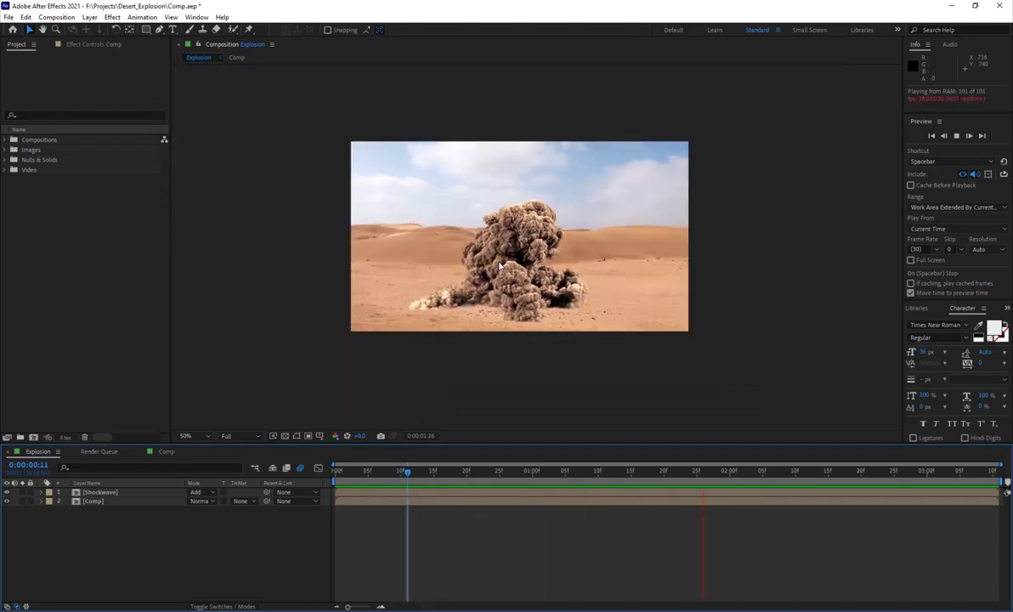
key("space")
scroll(537, 238, "up", 2)
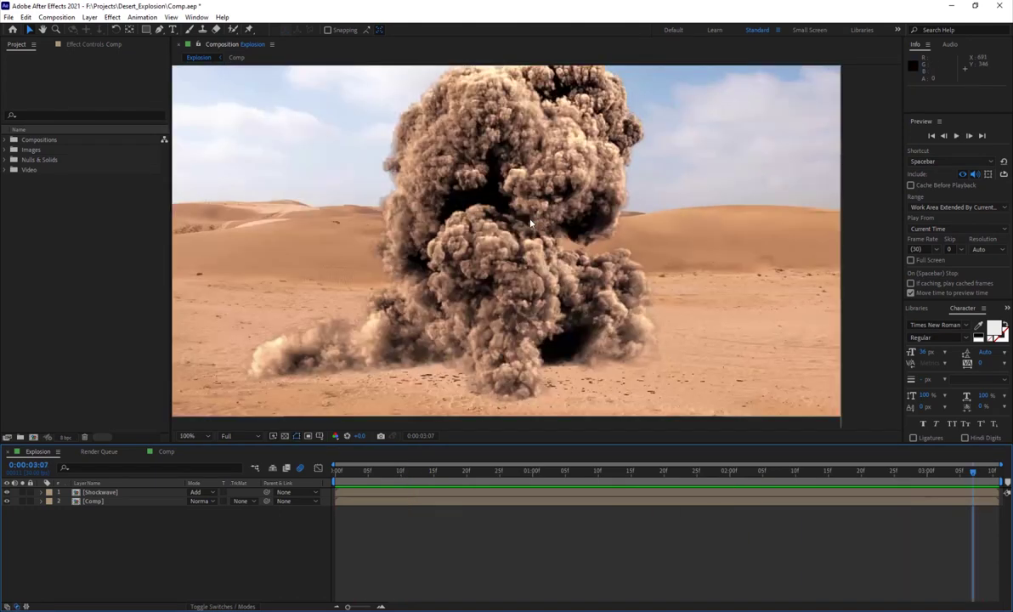
scroll(510, 227, "down", 2)
middle_click_drag(494, 212, 487, 236)
scroll(487, 237, "up", 2)
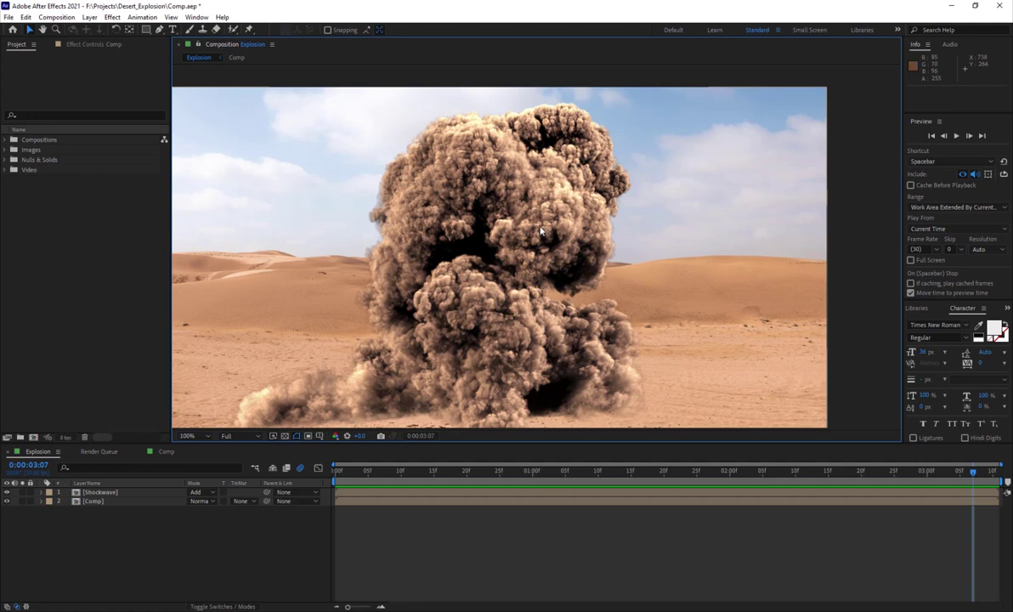
left_click_drag(639, 475, 802, 474)
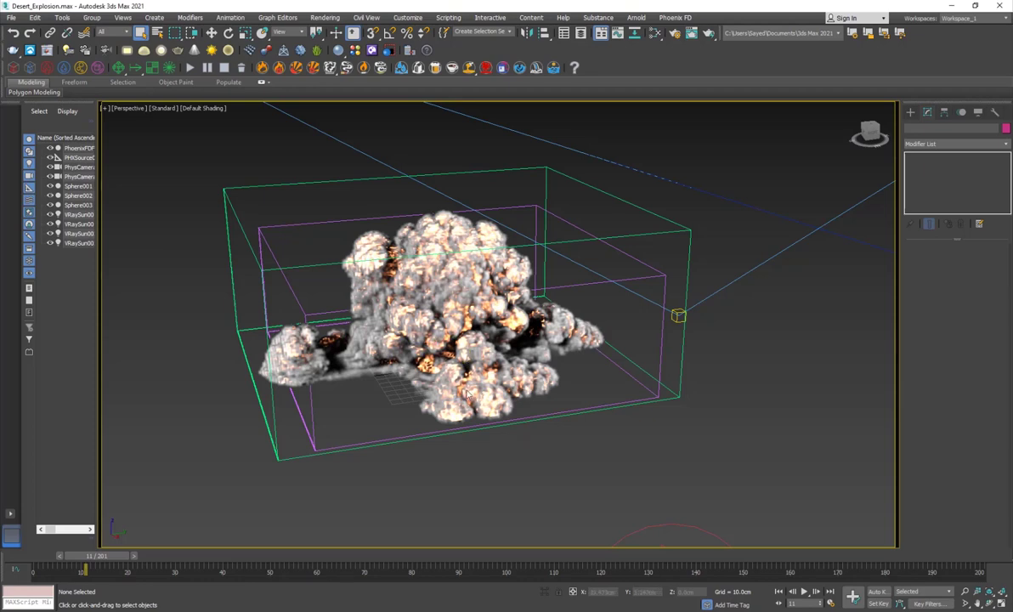
Switch to 3ds Max, inspect the simulated explosion up close and from other angles, and return to frame 0
middle_click_drag(467, 394, 392, 326, "alt")
scroll(391, 326, "up", 4)
scroll(392, 325, "up", 3)
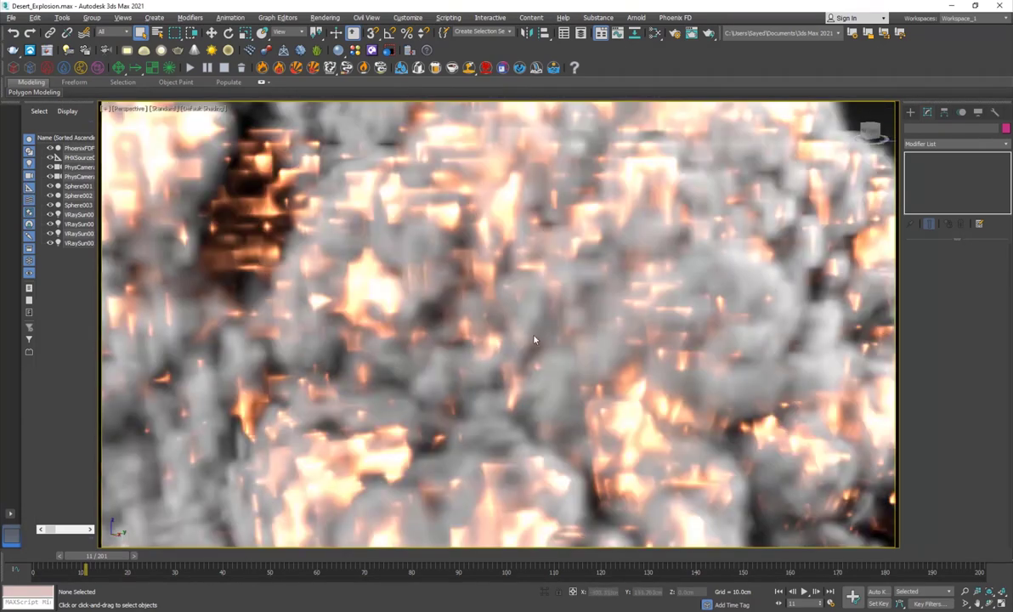
scroll(533, 338, "down", 3)
middle_click_drag(536, 407, 448, 433, "alt")
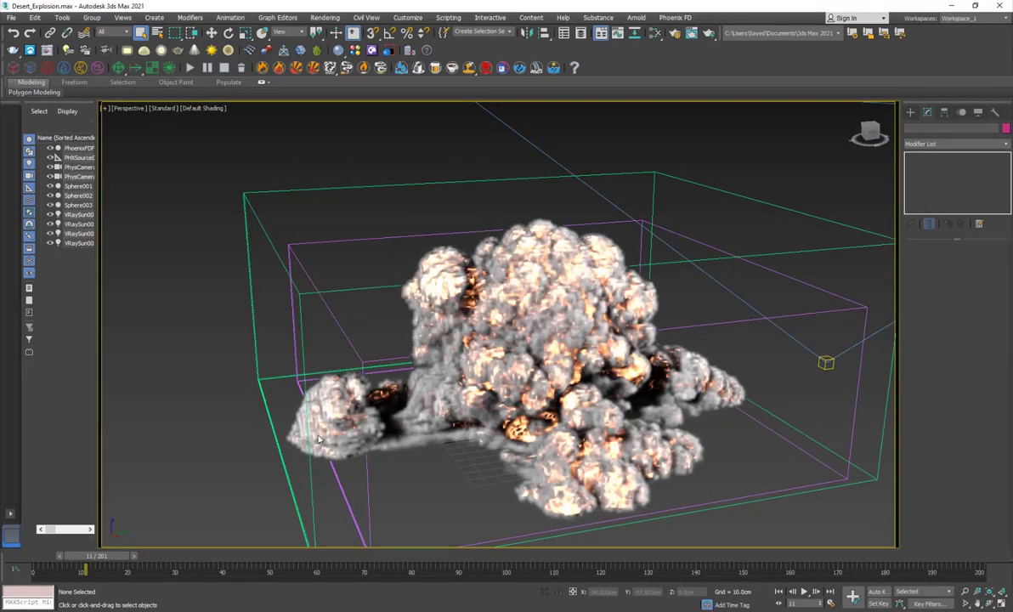
left_click_drag(98, 560, 3, 567)
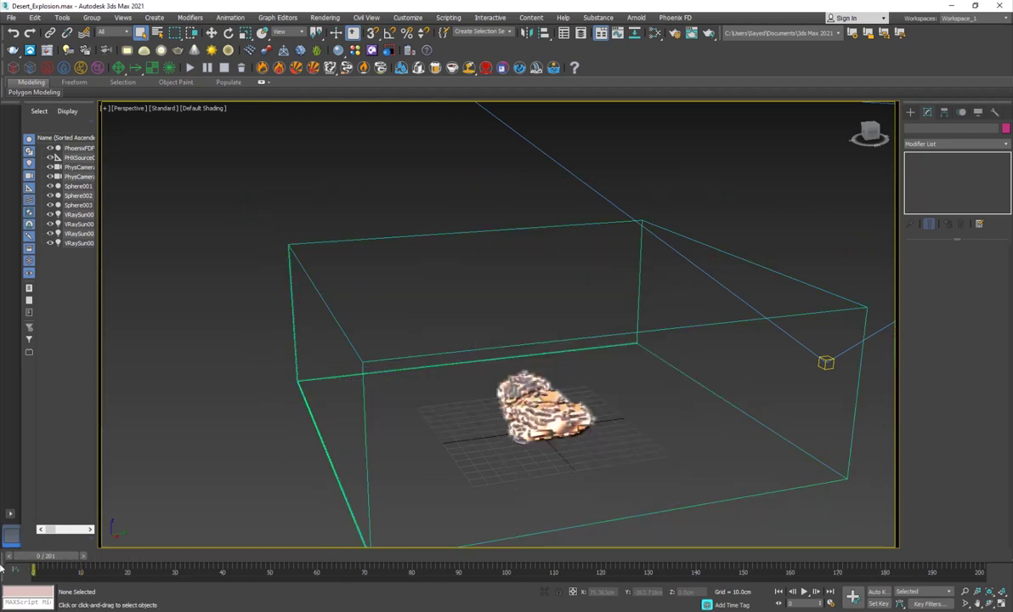
Hide the Phoenix FD fire simulator to expose the emitter geometry inside it
left_click(537, 344)
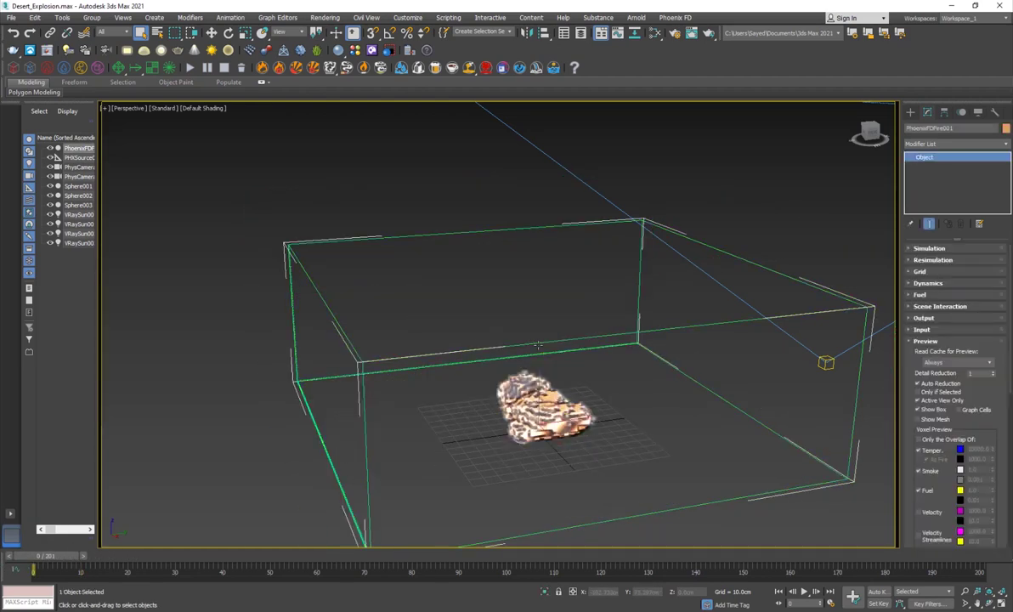
right_click(537, 343)
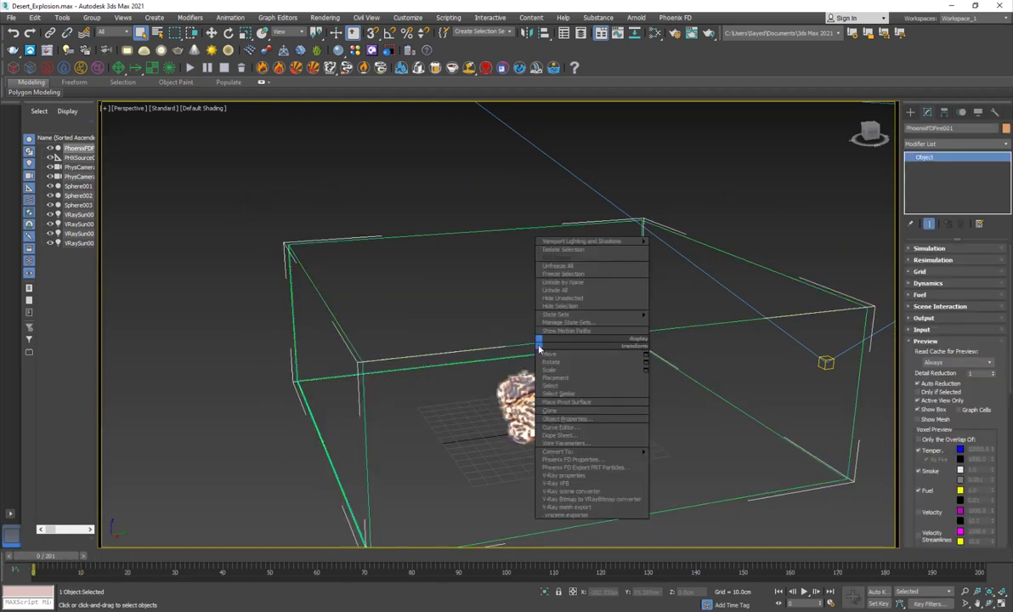
left_click(570, 306)
Examine the noise-deformed emitter spheres one by one from different angles, ending with Sphere002 selected
middle_click_drag(544, 442, 335, 268, "alt")
left_click(593, 411)
key("z")
left_click(336, 268)
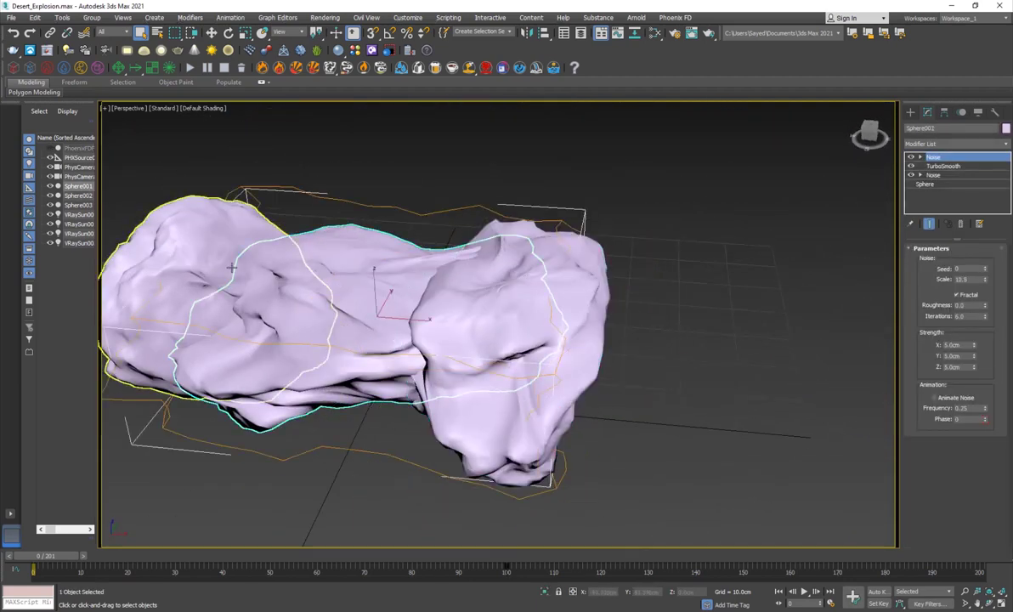
left_click(215, 248)
scroll(259, 265, "down", 5)
middle_click_drag(272, 356, 351, 352, "alt")
scroll(327, 279, "up", 5)
left_click(455, 284)
middle_click_drag(524, 323, 724, 210, "alt")
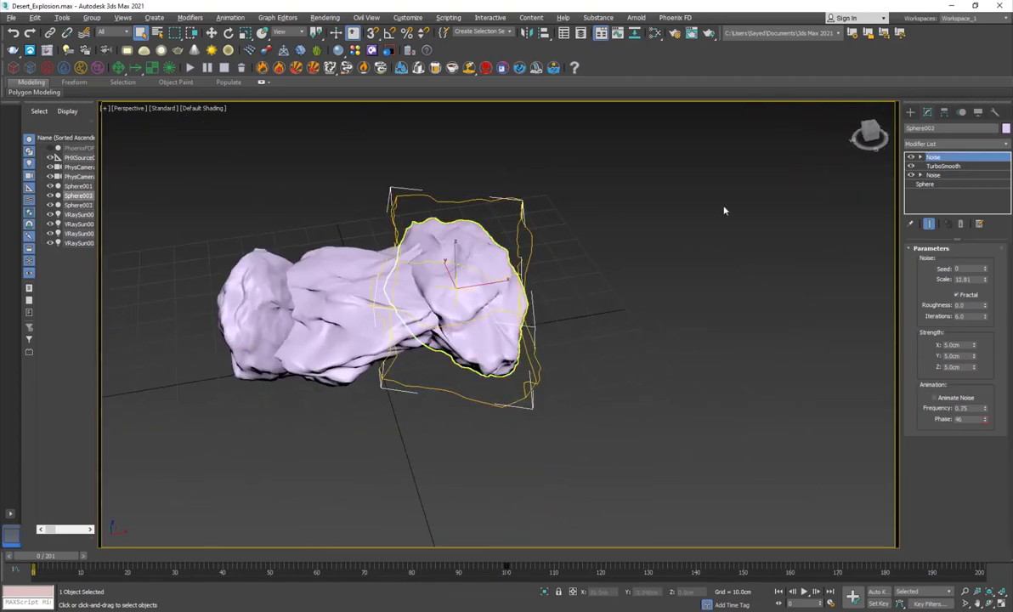
Disable both Noise modifiers and the TurboSmooth modifier on Sphere002
left_click(912, 158)
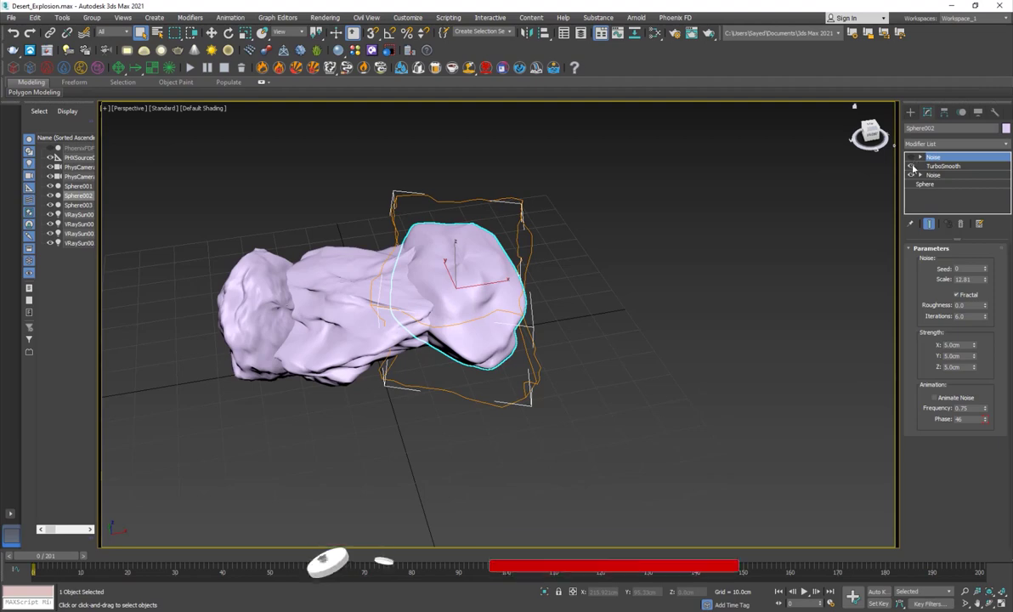
left_click(912, 175)
left_click(912, 175)
middle_click_drag(553, 332, 434, 307, "alt")
scroll(435, 308, "up", 3)
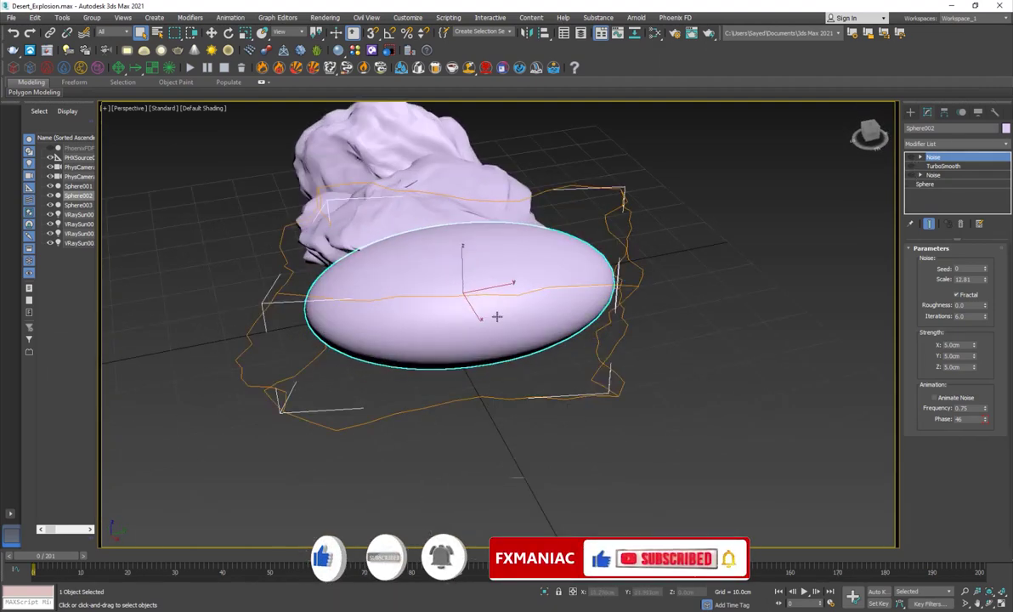
Scale Sphere002 slightly longer along its long axis
key("r")
key("r")
left_click_drag(414, 296, 412, 303)
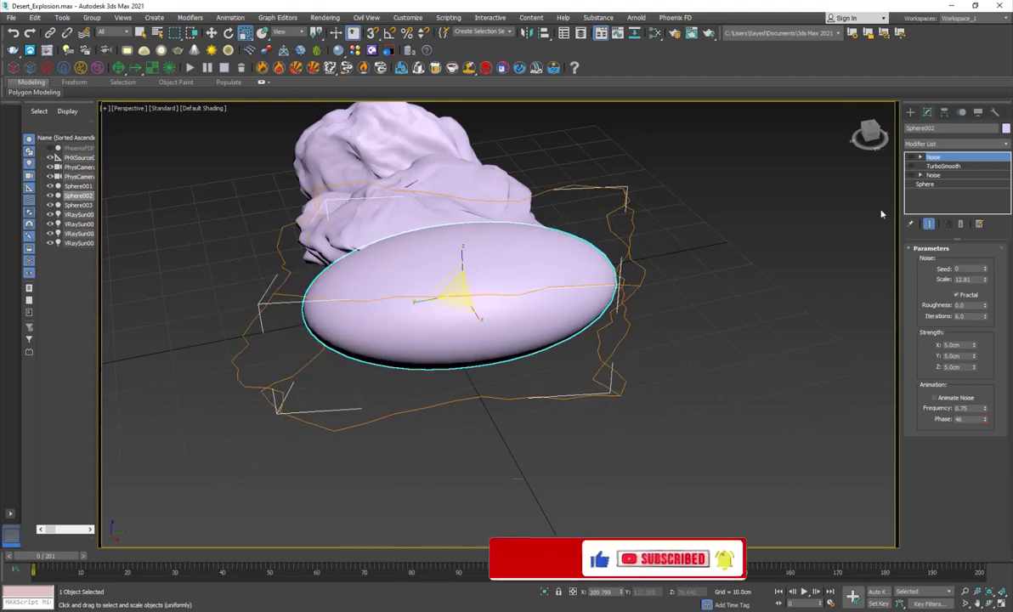
Enable Sphere002's lower Noise modifier and set its noise scale to 22.302
left_click(911, 175)
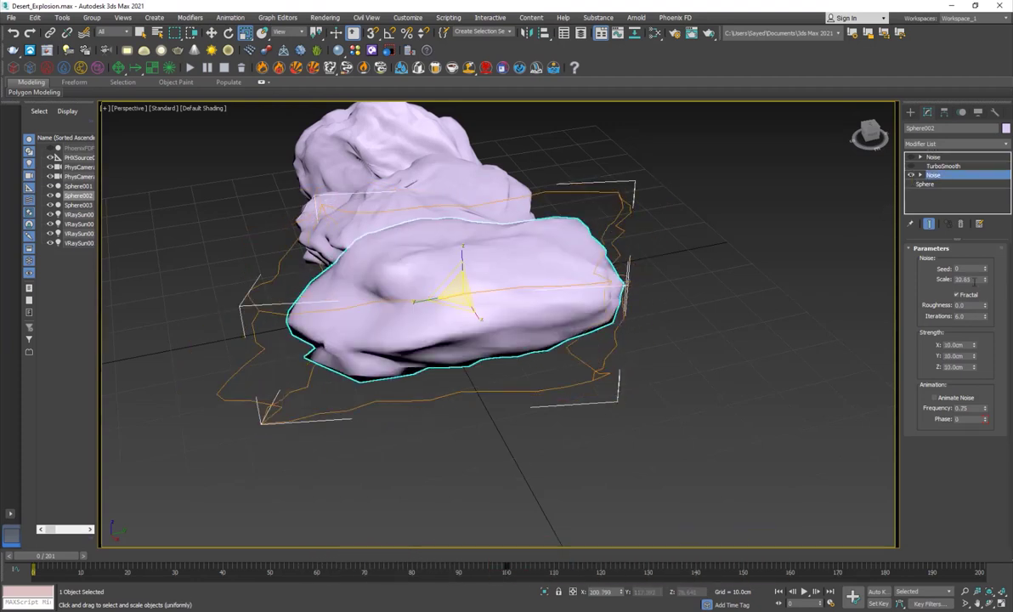
left_click_drag(986, 280, 986, 270)
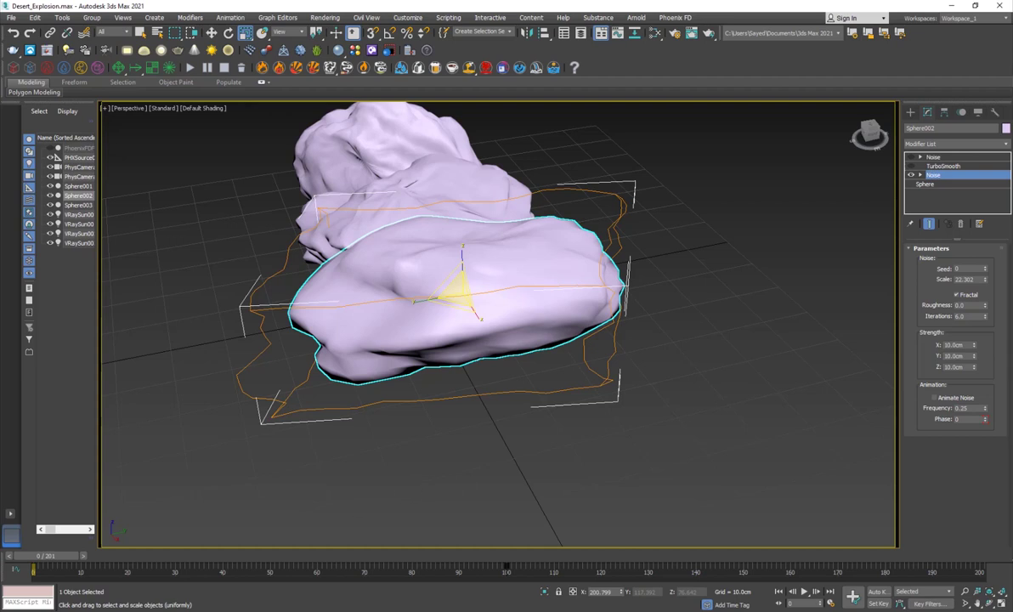
Go to frame 6 and re-enable the TurboSmooth and upper Noise modifiers on Sphere002
left_click_drag(48, 558, 76, 557)
left_click(939, 166)
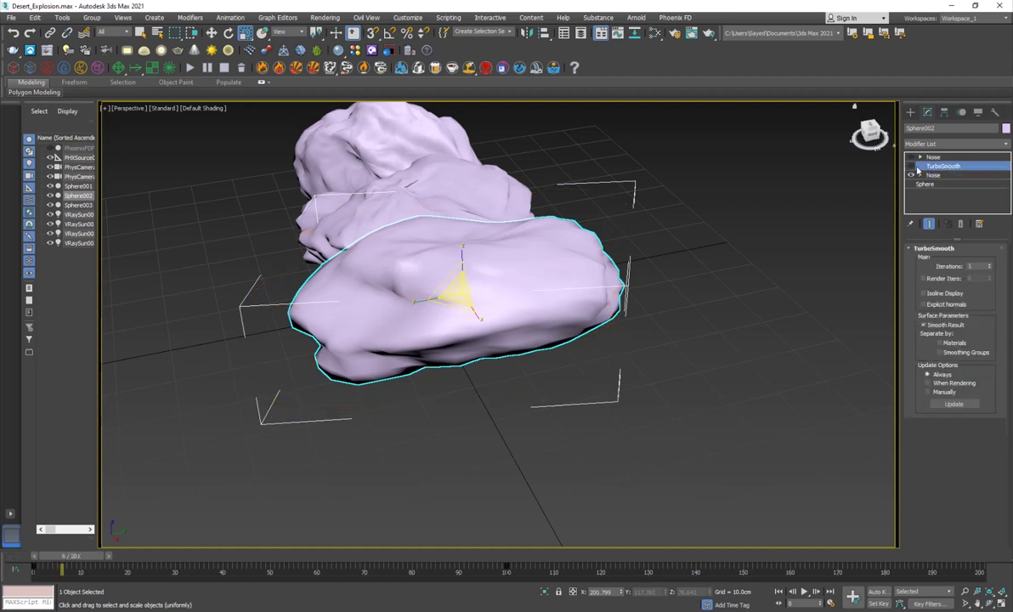
left_click(913, 167)
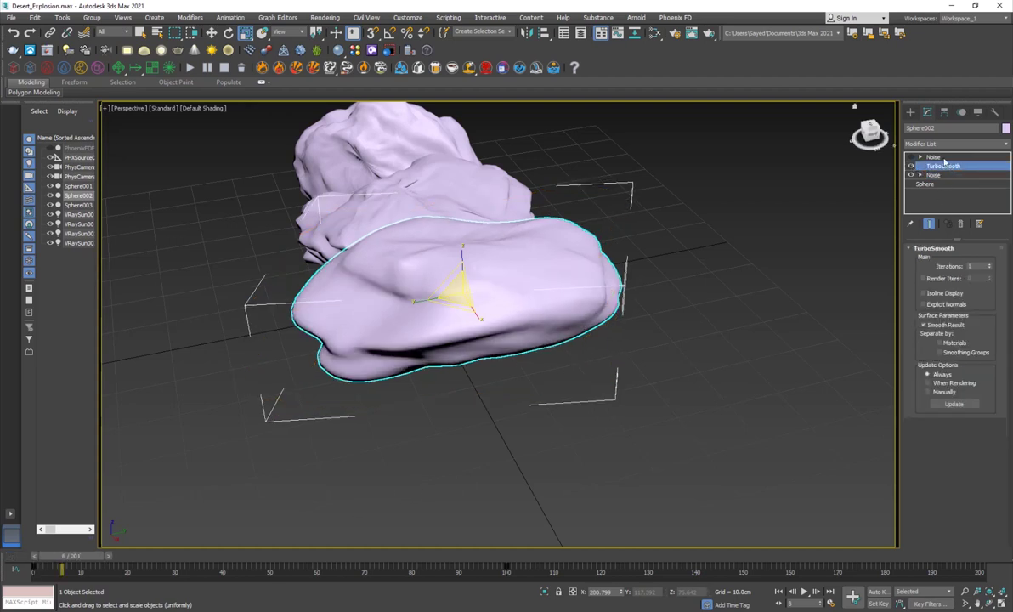
left_click(938, 158)
left_click(912, 157)
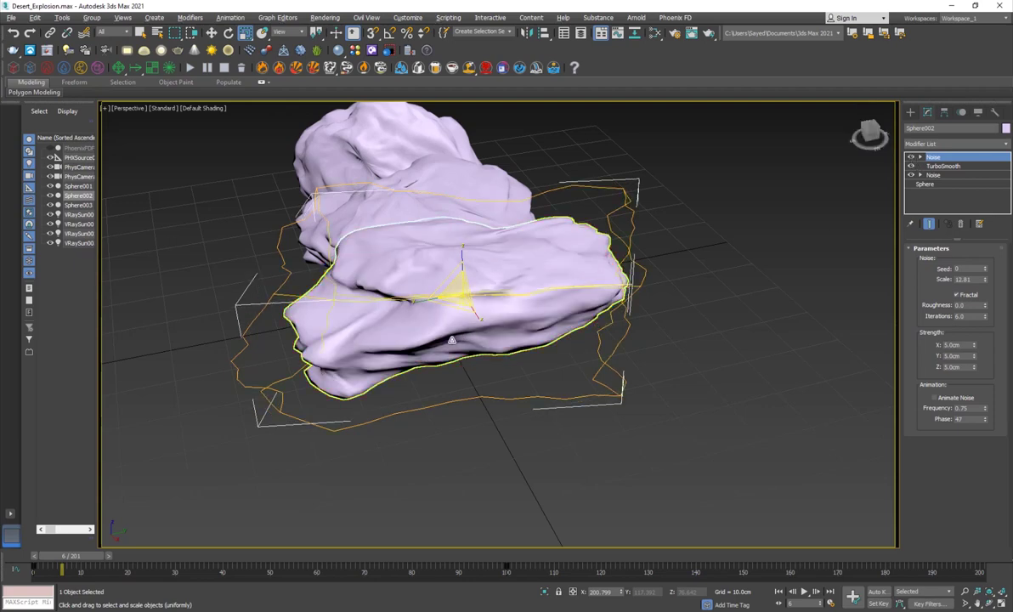
Duplicate Sphere002 to the open side of the emitter row and rotate the copy
middle_click_drag(421, 313, 477, 353, "alt")
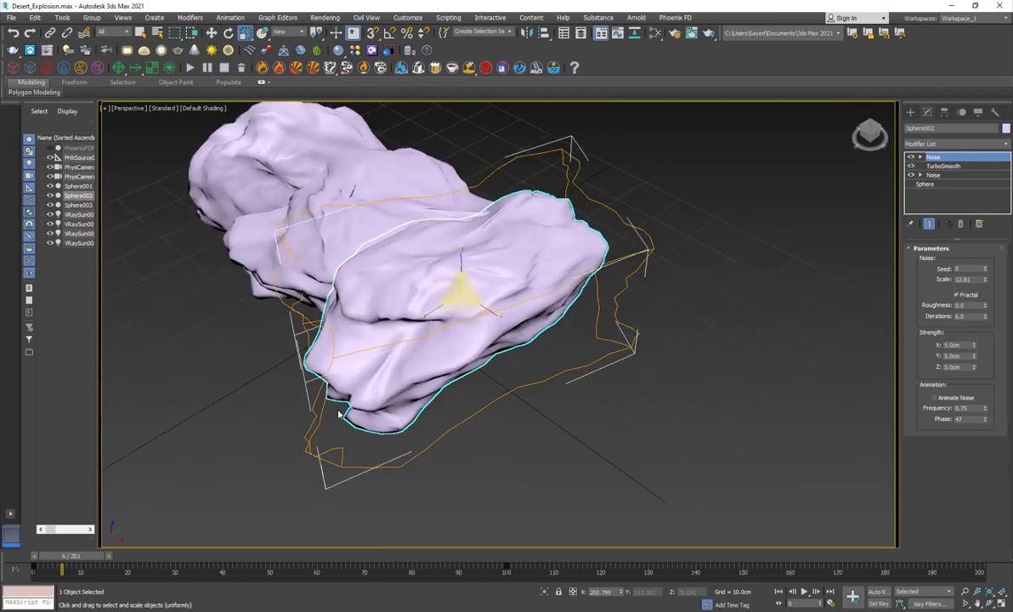
middle_click_drag(288, 409, 389, 391, "alt")
key("w")
mouse_move(495, 291)
left_mouse_down("shift")
mouse_move(345, 289)
mouse_move(622, 279)
mouse_move(686, 288)
mouse_move(712, 245)
left_mouse_up("shift")
left_click(515, 357)
key("e")
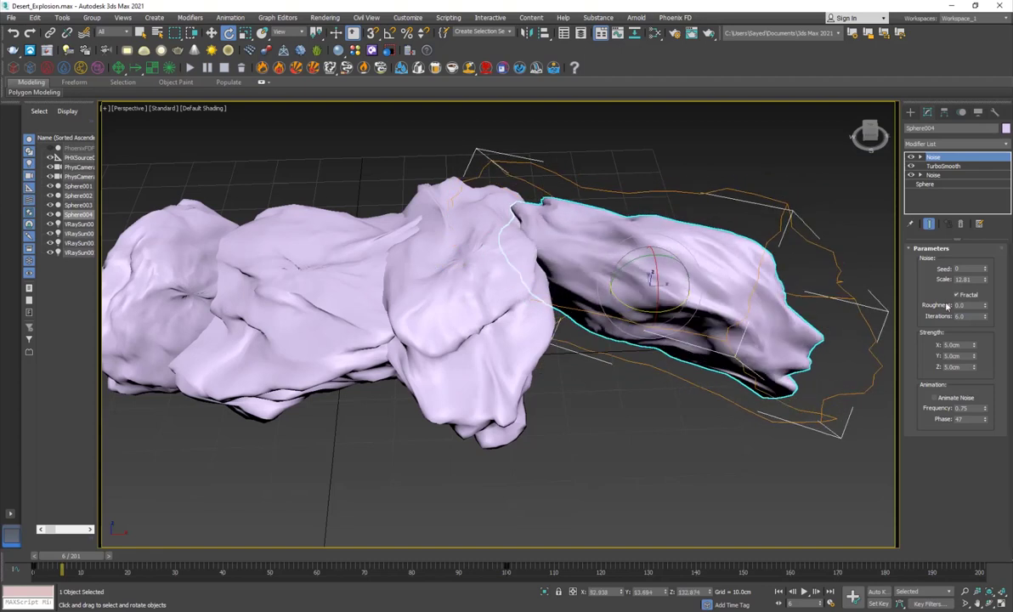
Set the copy's upper Noise modifier to 6.3 cm X strength and 1.69 frequency, and animate the noise, previewing up to frame 44
mouse_move(975, 345)
left_mouse_down()
mouse_move(971, 316)
mouse_move(969, 333)
left_mouse_up()
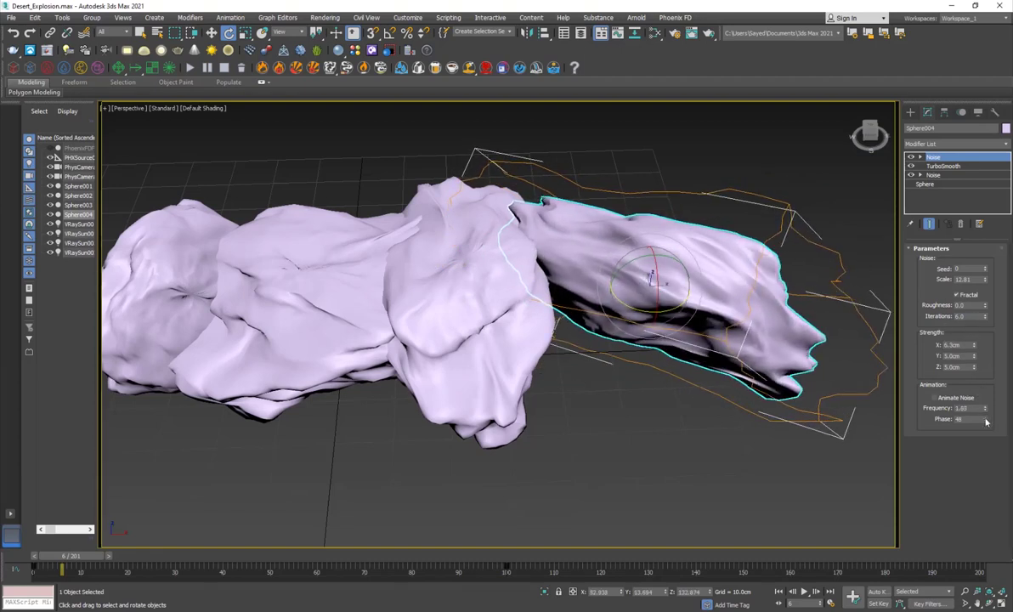
left_click(968, 400)
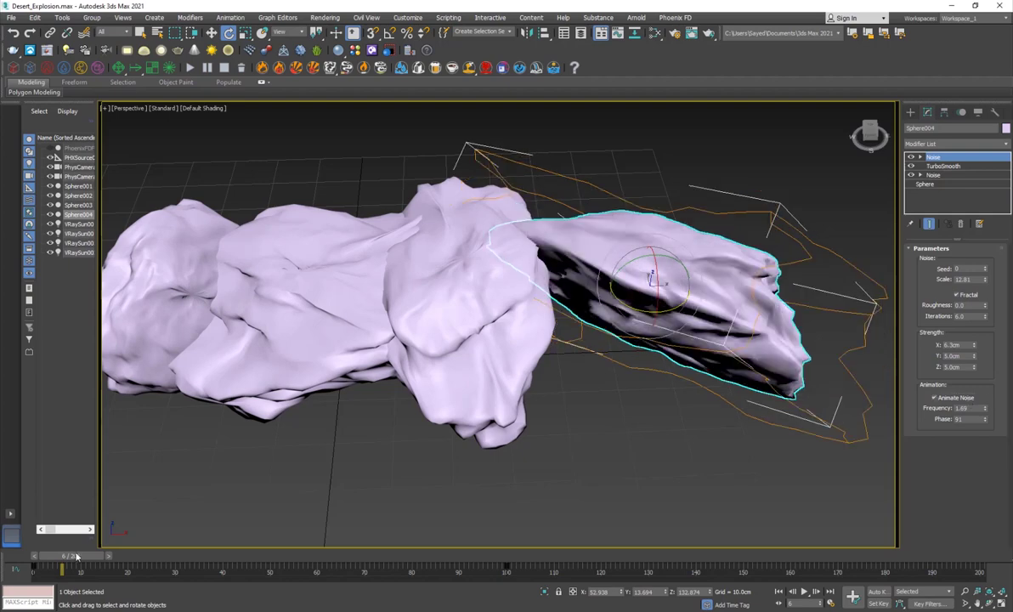
left_click_drag(76, 557, 259, 553)
key("e")
left_click(958, 400)
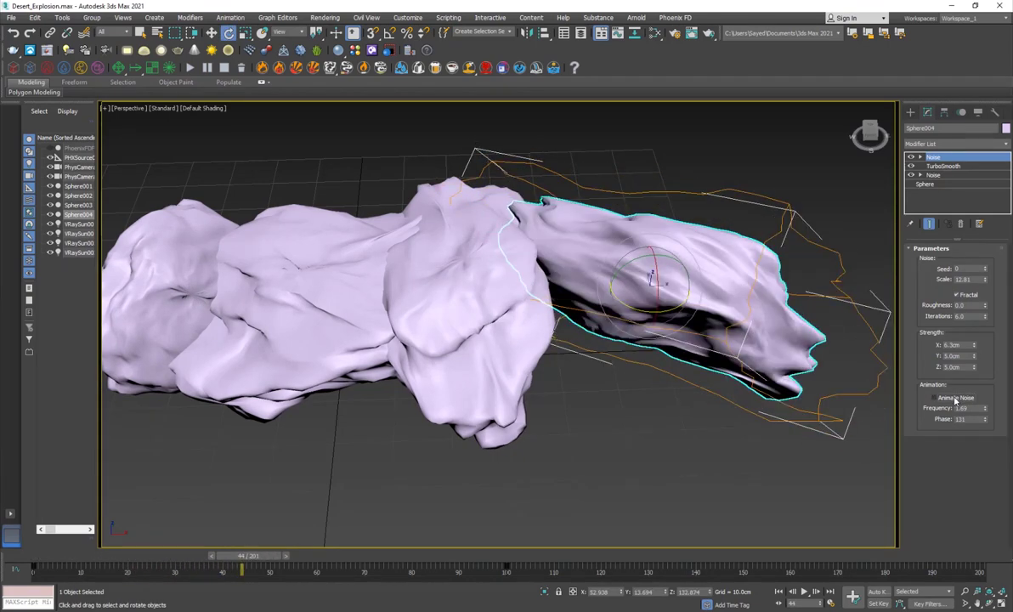
left_click(955, 400)
Convert the copied sphere to an Editable Poly, scrub to frame 42, and delete the copy
middle_click_drag(596, 400, 585, 340, "alt")
right_click(650, 247)
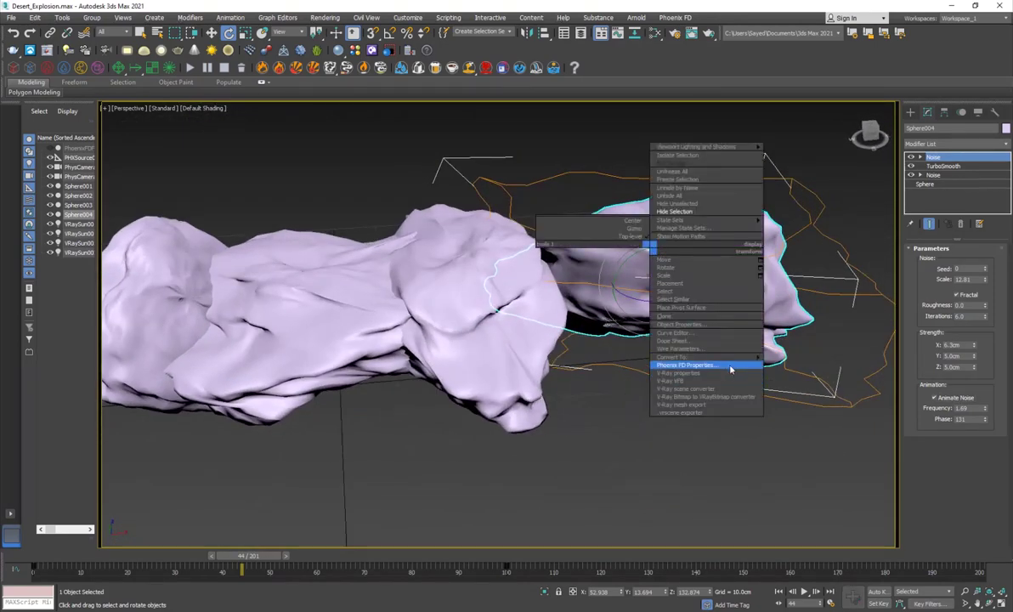
mouse_move(733, 357)
left_click(812, 361)
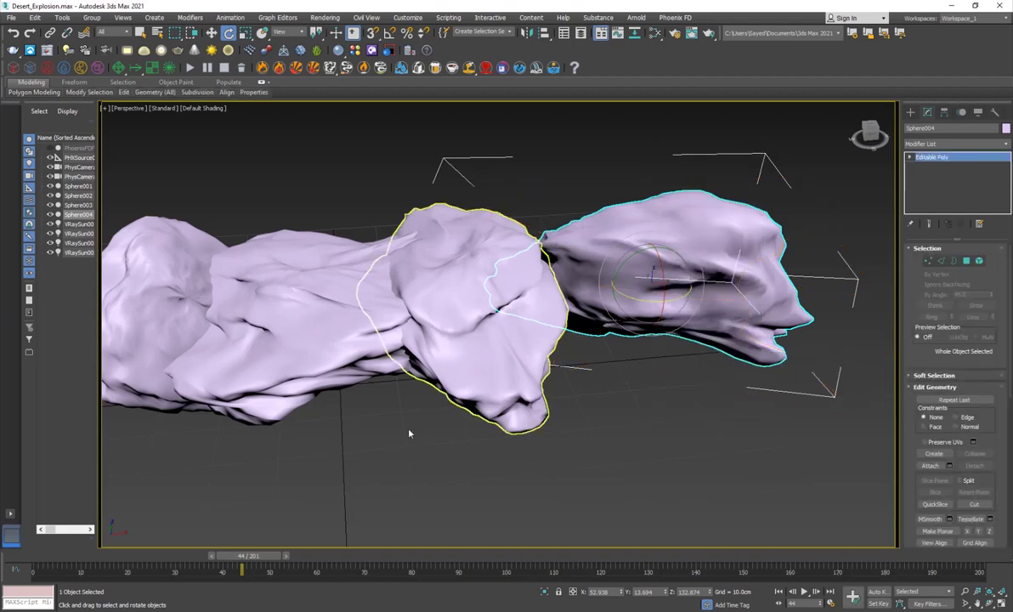
left_click_drag(147, 563, 233, 568)
key("Delete")
Review the three emitter spheres individually and as a group, clear the selection, and locate the Fire source
left_click(504, 296)
left_click(335, 300)
left_click(176, 244)
key("w")
scroll(372, 304, "down", 5)
left_click(382, 400)
middle_click_drag(330, 378, 403, 398)
left_click_drag(555, 263, 158, 392)
left_click(559, 399)
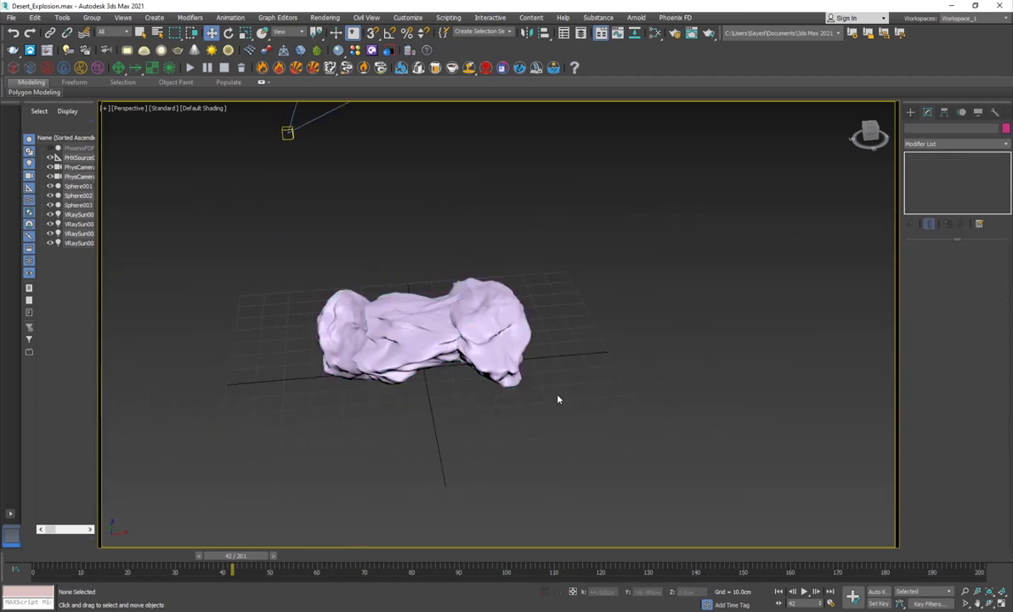
right_click(559, 399)
left_click(478, 404)
scroll(480, 399, "down", 8)
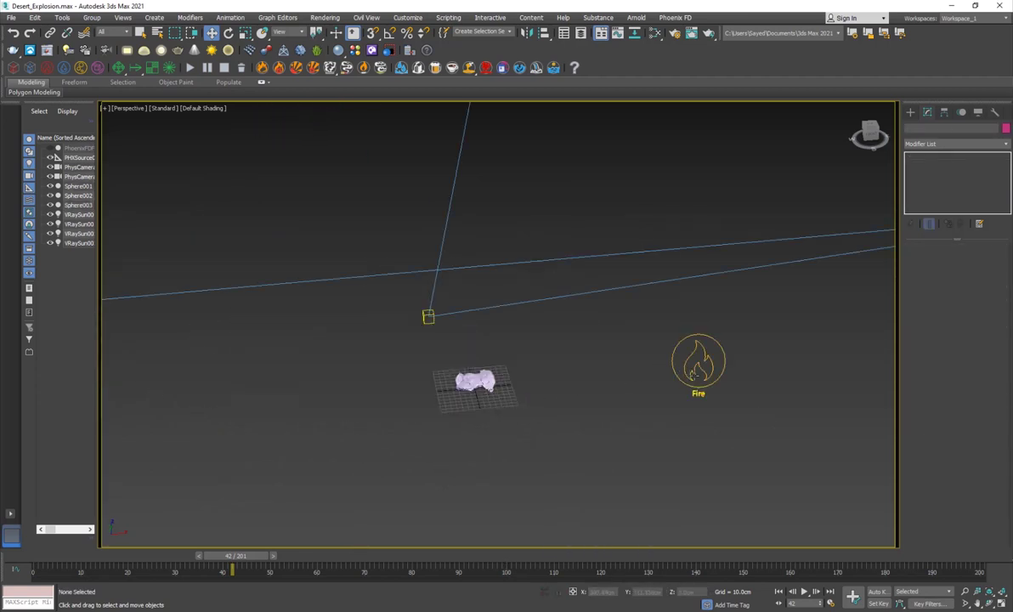
Select the Phoenix Fire source helper to display its emitter settings
left_click(698, 365)
middle_click_drag(645, 410, 506, 407, "alt")
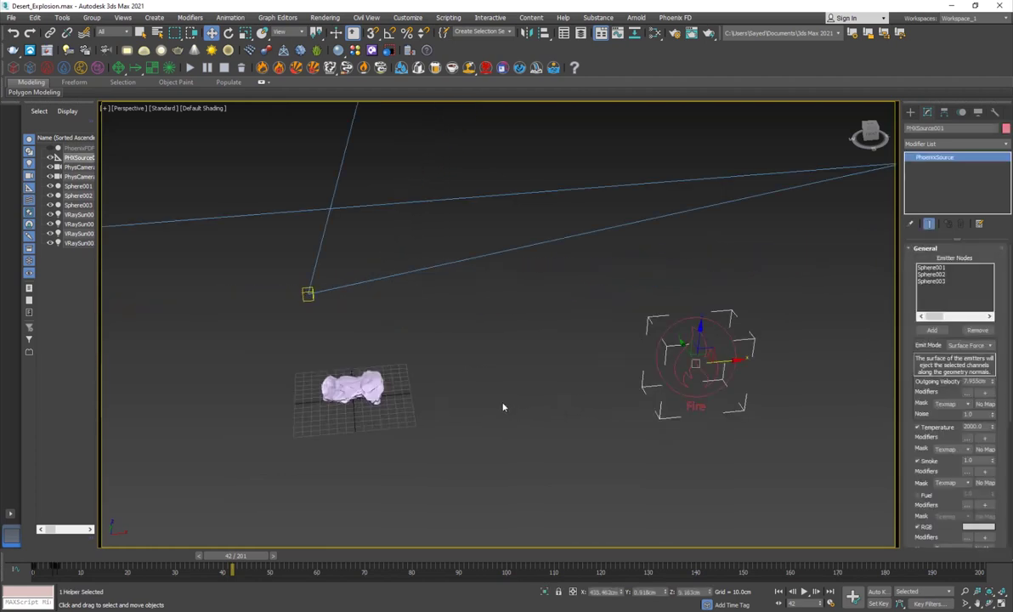
middle_click_drag(379, 405, 395, 391)
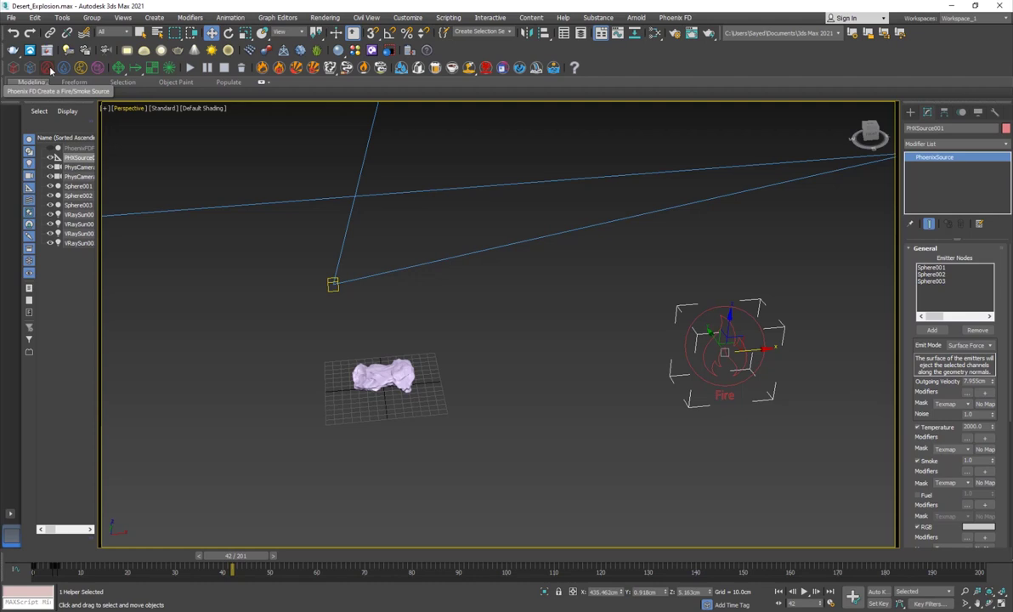
Show the PhoenixFD helper object types available for creating a source
left_click(911, 111)
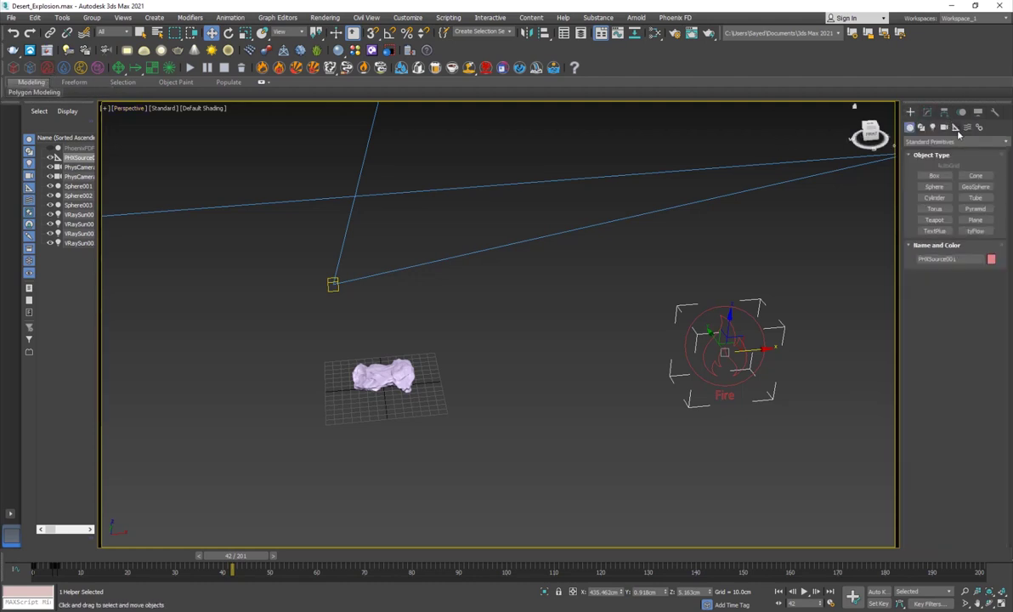
left_click(956, 128)
left_click(920, 141)
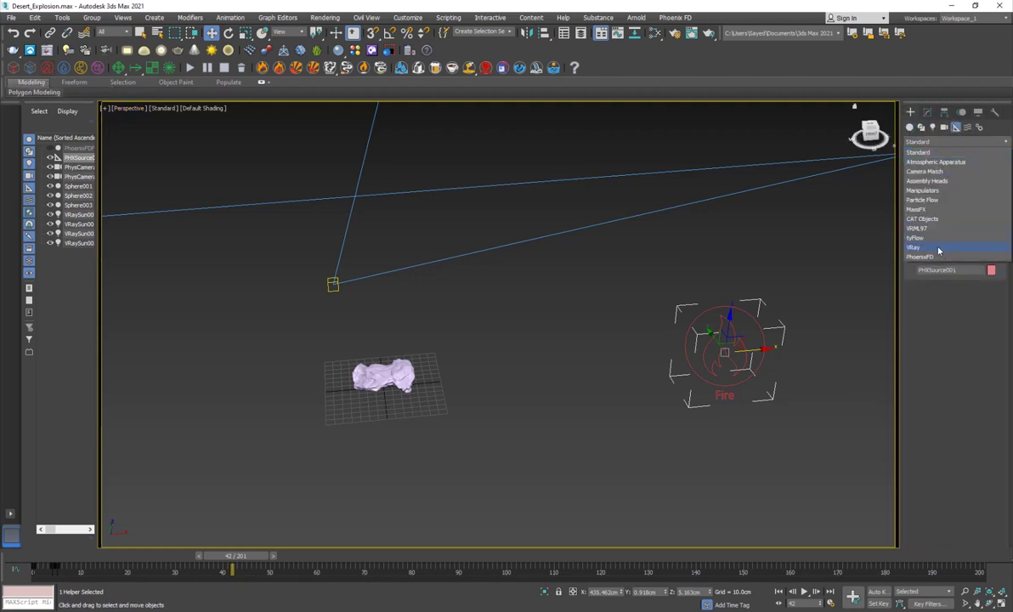
left_click(933, 258)
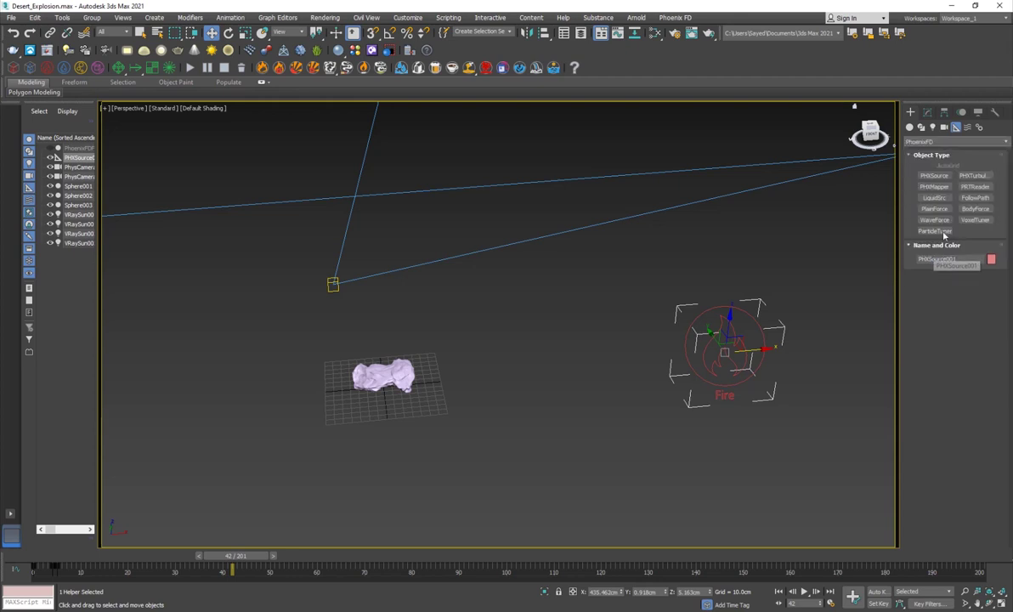
Try creating a second PHXSource helper between the emitters and the existing Fire source, and undo it
left_click(933, 175)
left_click_drag(631, 398, 667, 418)
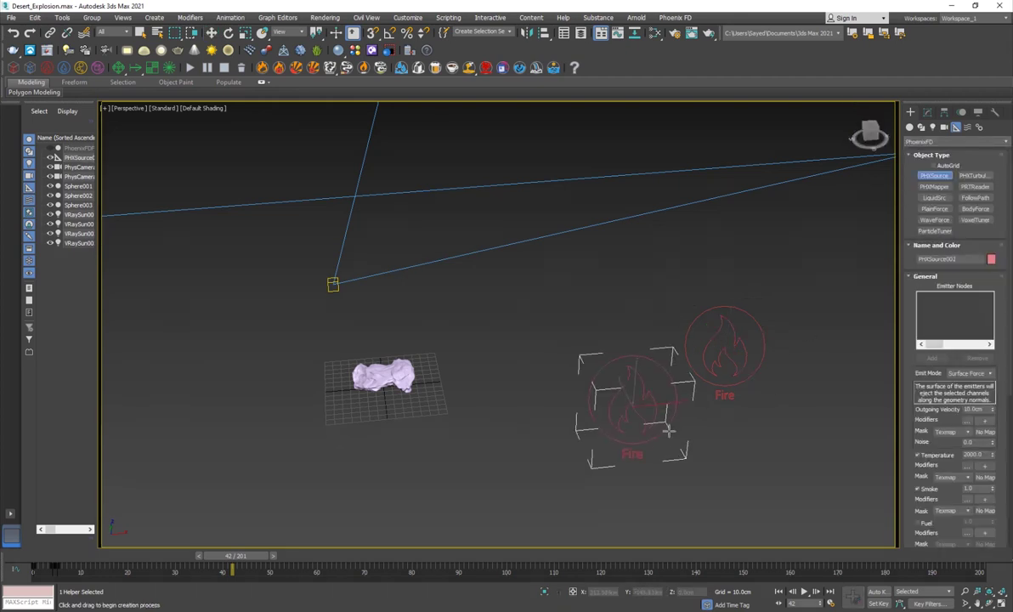
key("ctrl+z")
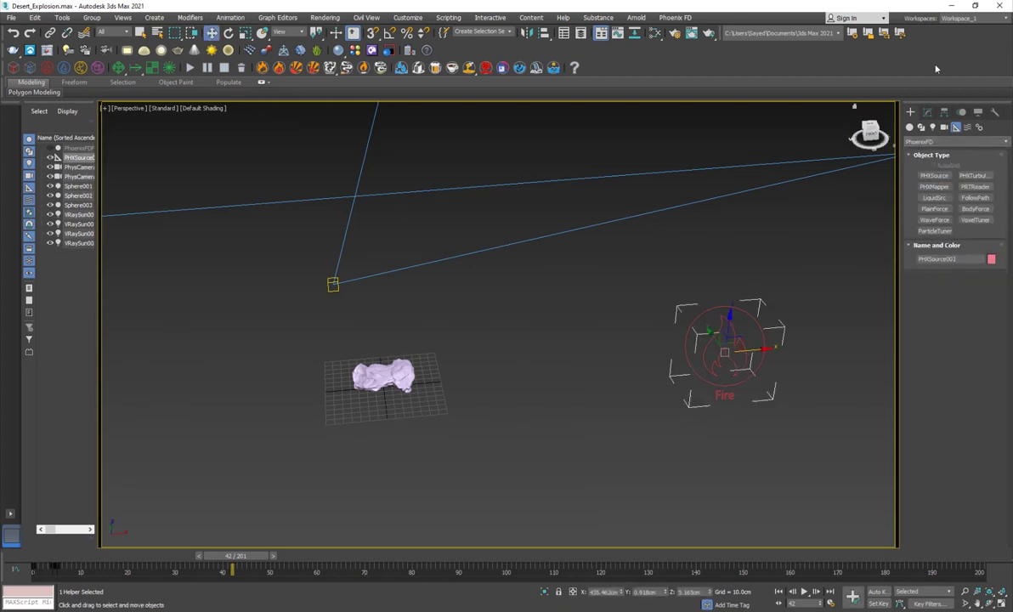
Open the existing Fire source's parameters and compare its Outgoing Velocity at frame 0 and frame 5
left_click(927, 112)
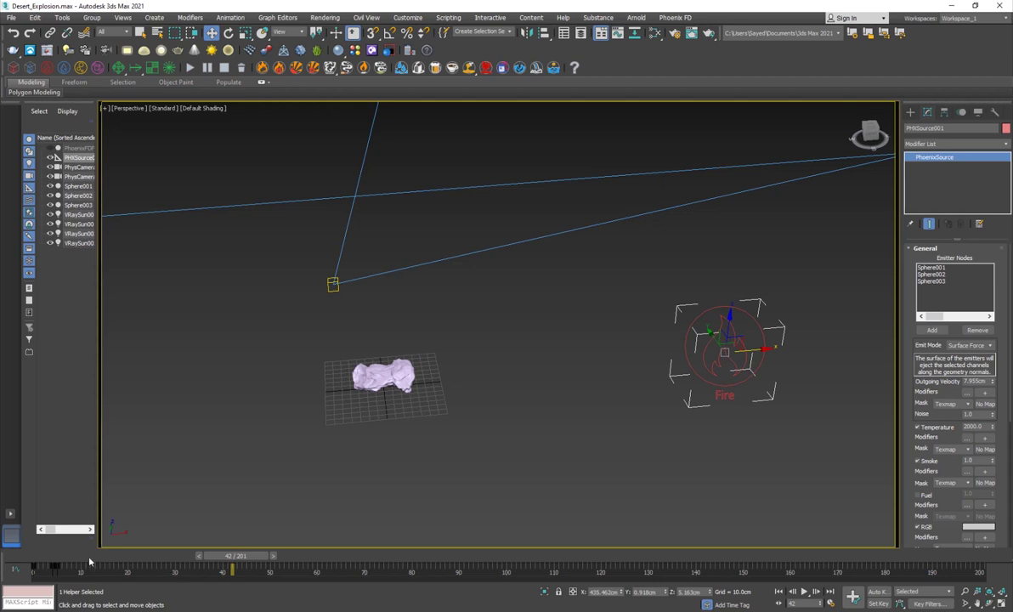
left_click_drag(79, 555, 40, 557)
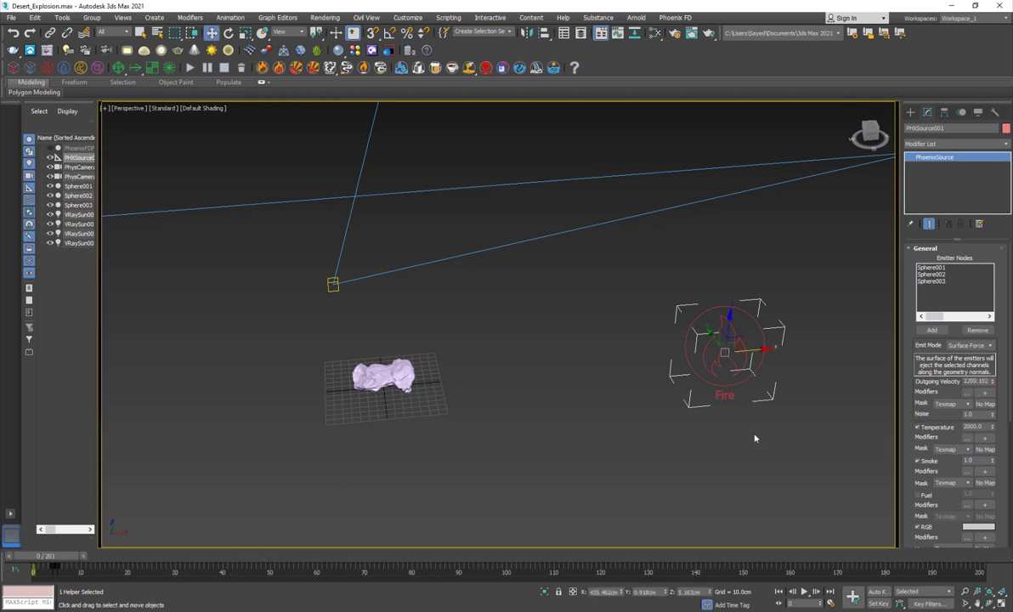
scroll(850, 436, "up", 3)
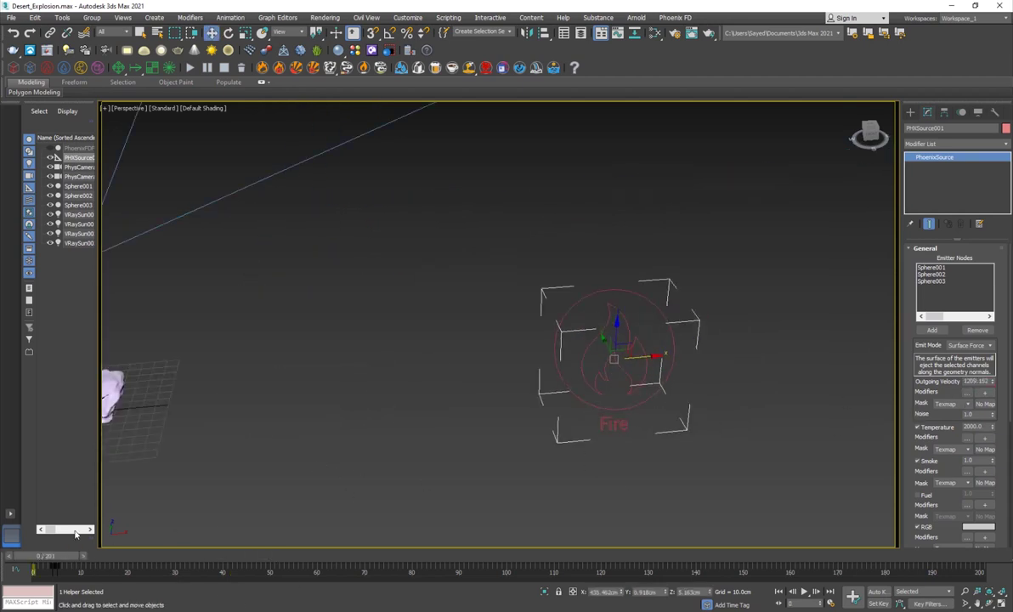
left_click_drag(44, 562, 63, 564)
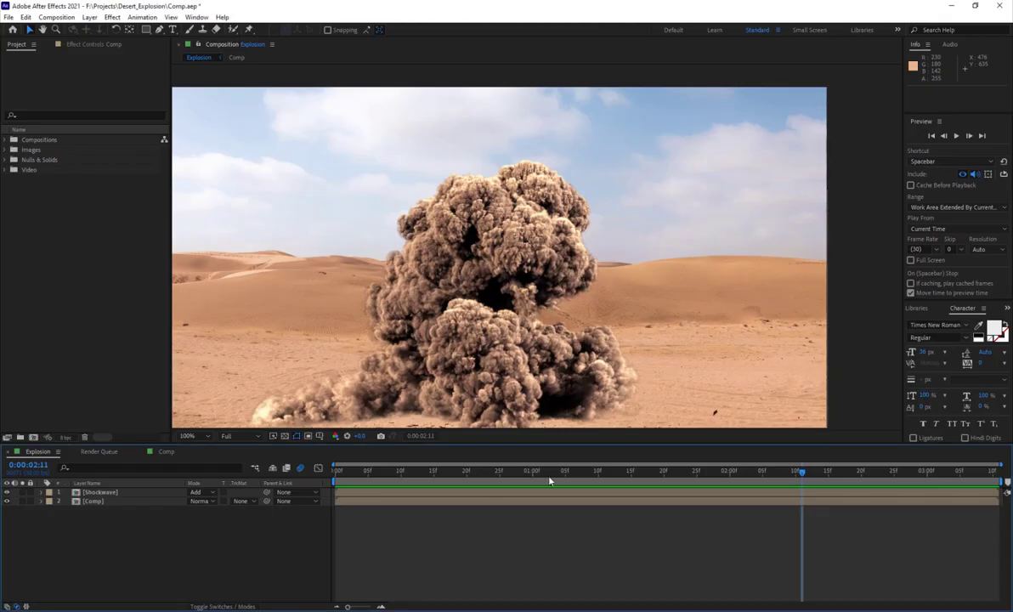
Switch to After Effects and scrub the Explosion composition to about 0:00:02:06 to study the smoke
left_click_drag(650, 473, 770, 502)
middle_click_drag(342, 292, 363, 257)
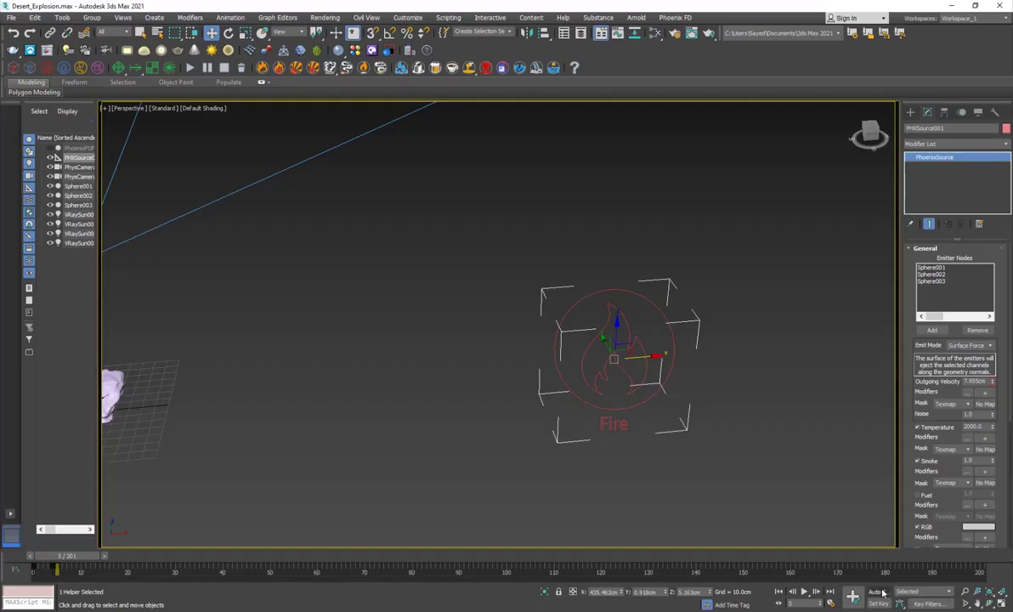
Switch to 3ds Max, turn on Auto Key to review the Fire source's velocity animation from frame 0 to 7, and turn Auto Key off
left_click(877, 592)
left_click_drag(63, 559, 38, 559)
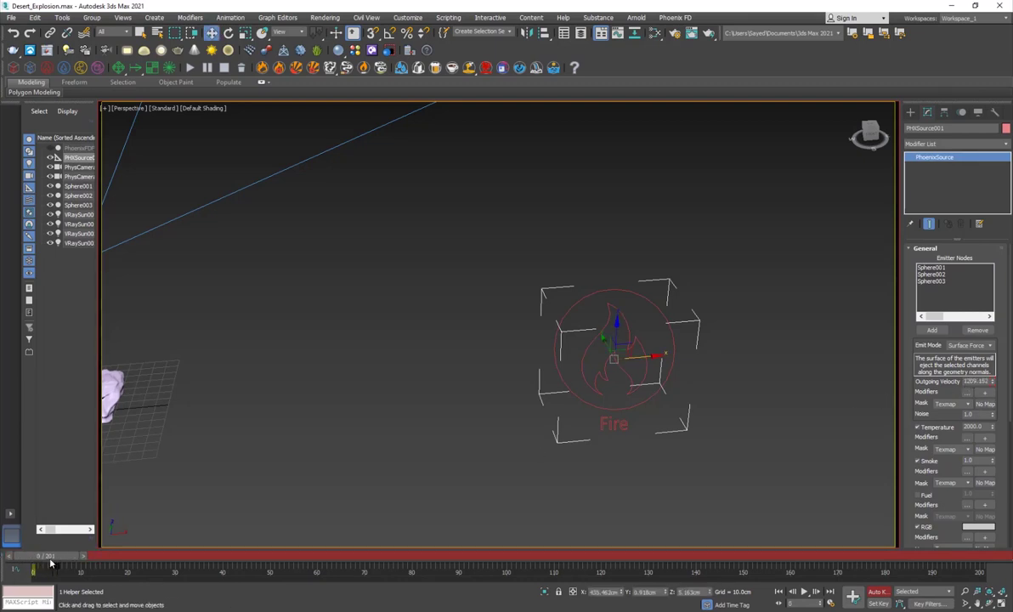
left_click_drag(50, 561, 82, 559)
key("w")
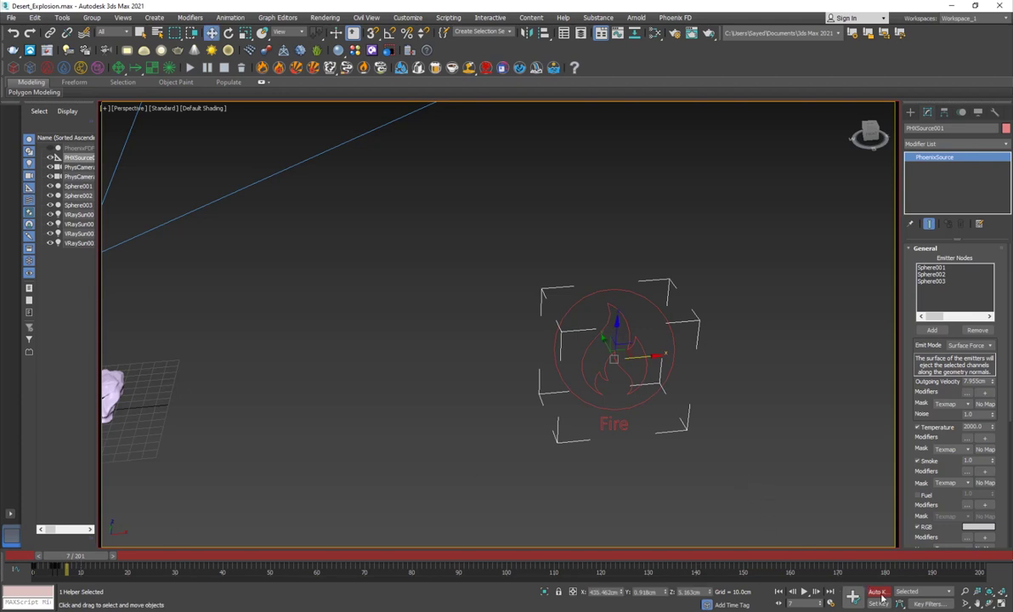
scroll(927, 434, "down", 3)
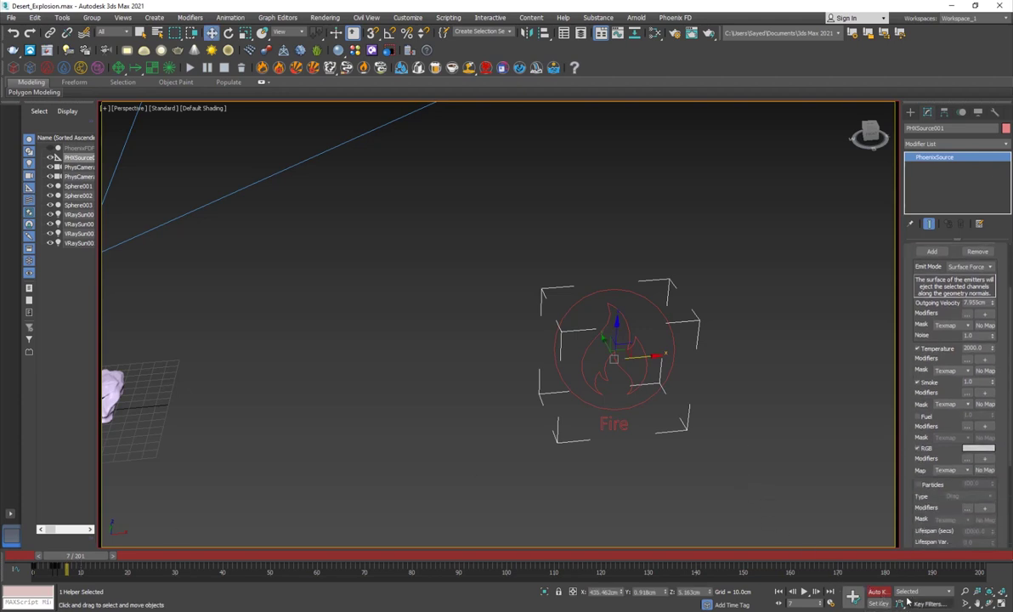
scroll(912, 425, "down", 3)
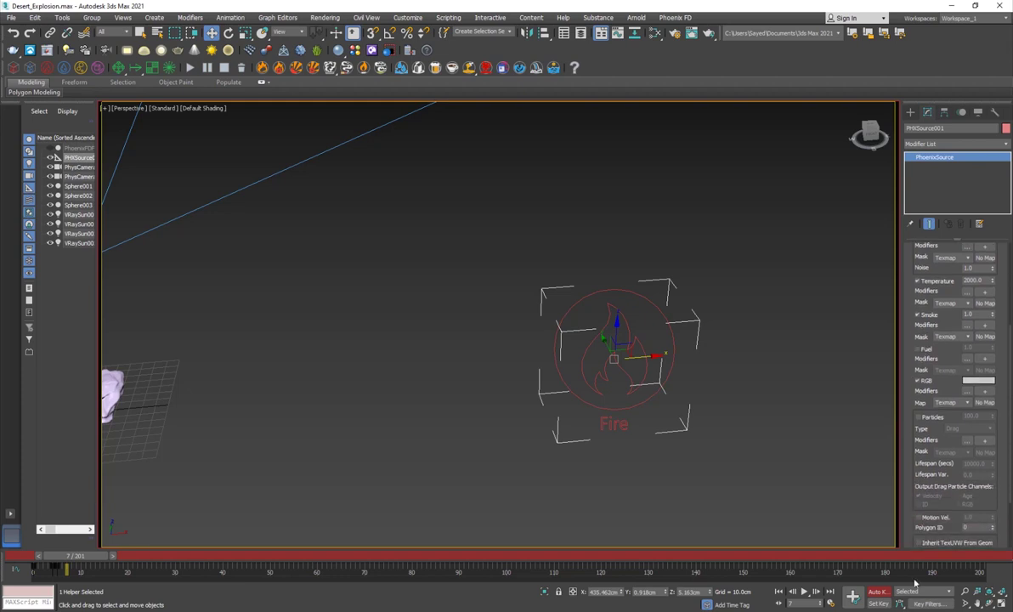
left_click(884, 592)
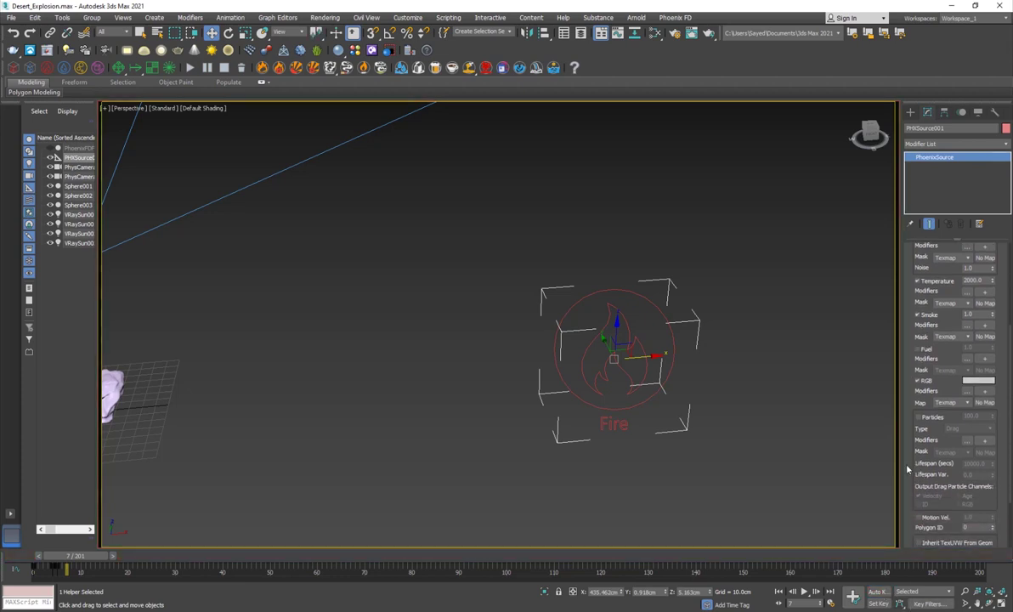
scroll(909, 326, "down", 3)
left_click_drag(908, 308, 927, 464)
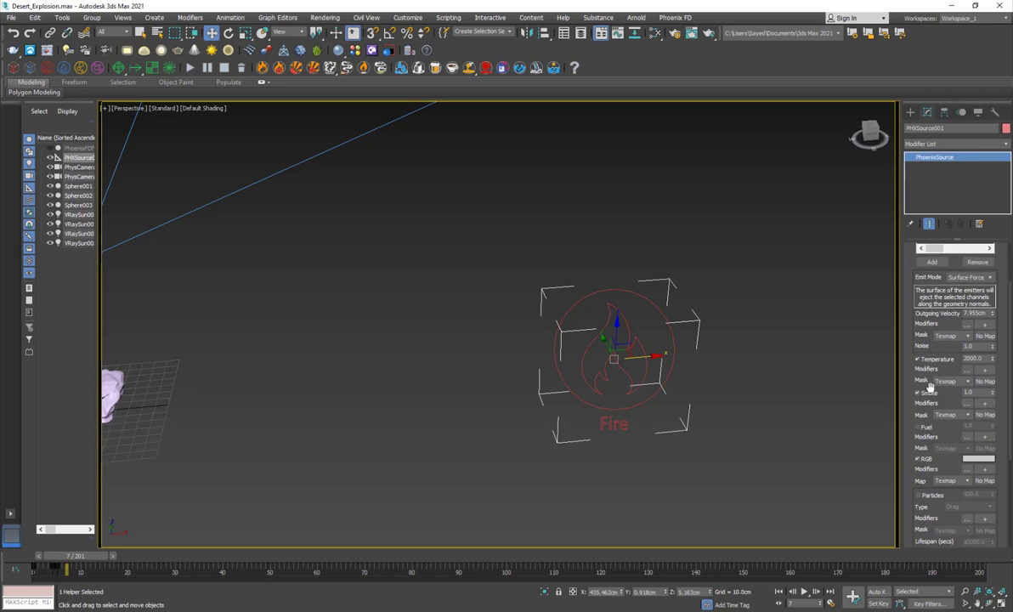
Unhide all scene objects and select the PhoenixFDFire001 simulator container around the explosion
middle_click_drag(583, 354, 389, 323, "alt")
right_click(388, 321)
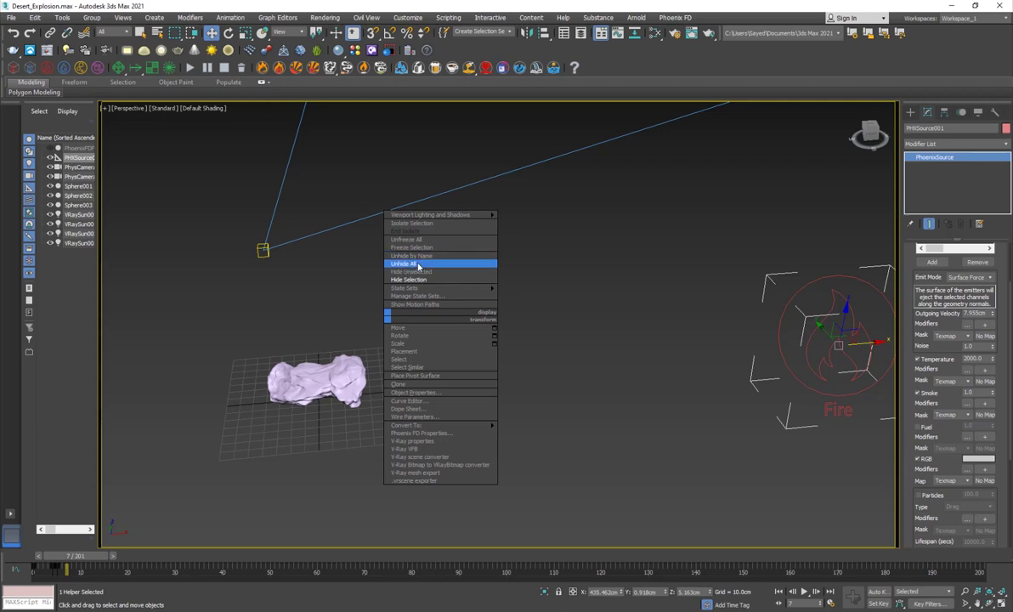
left_click(421, 265)
middle_click_drag(371, 373, 442, 373)
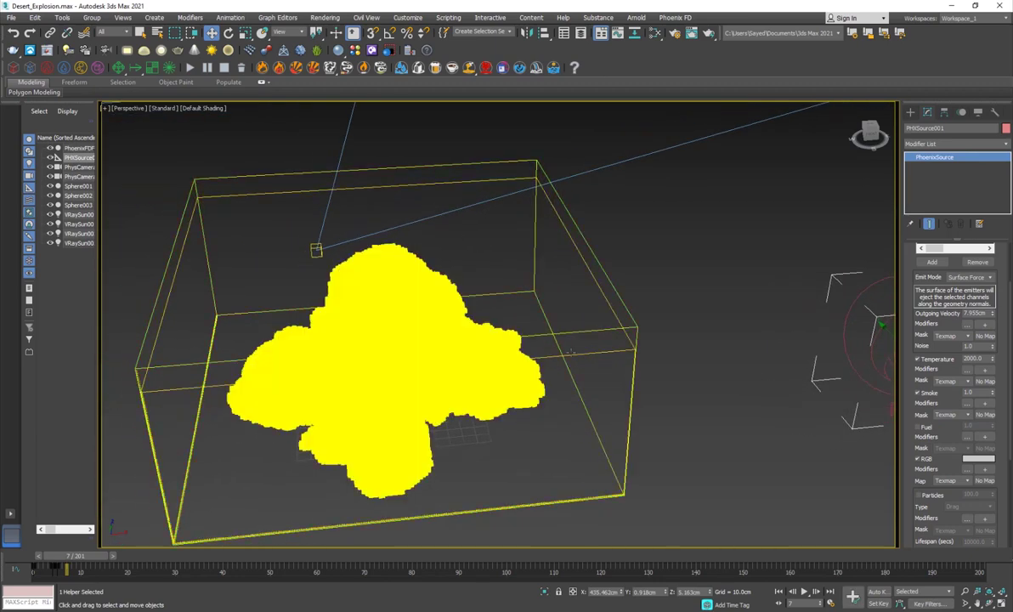
left_click(371, 450)
middle_click_drag(370, 450, 387, 434, "alt")
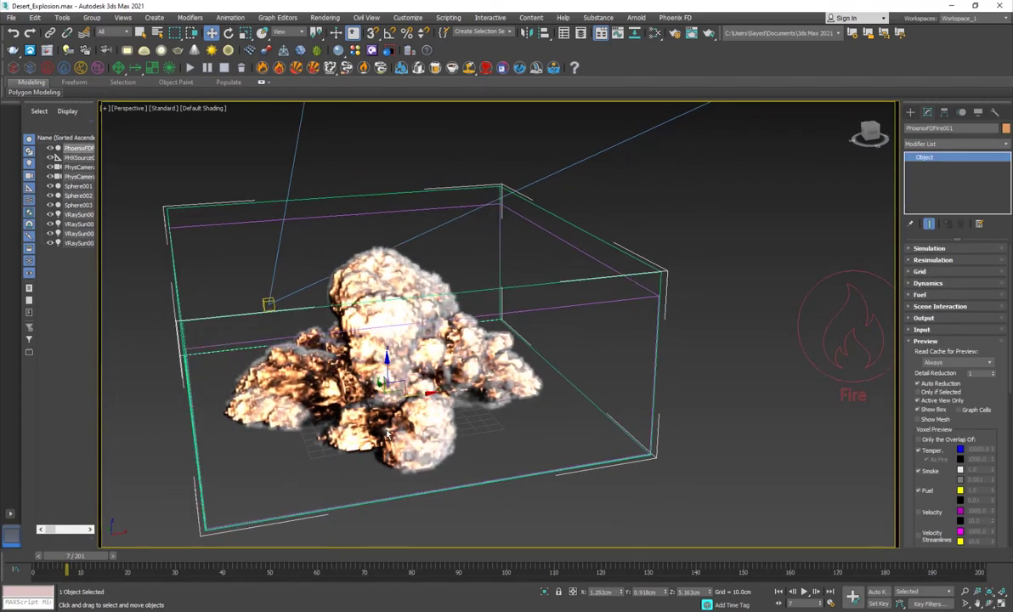
Collapse the simulator's Preview settings and expand Grid to examine the cell size and container dimensions
left_click(927, 341)
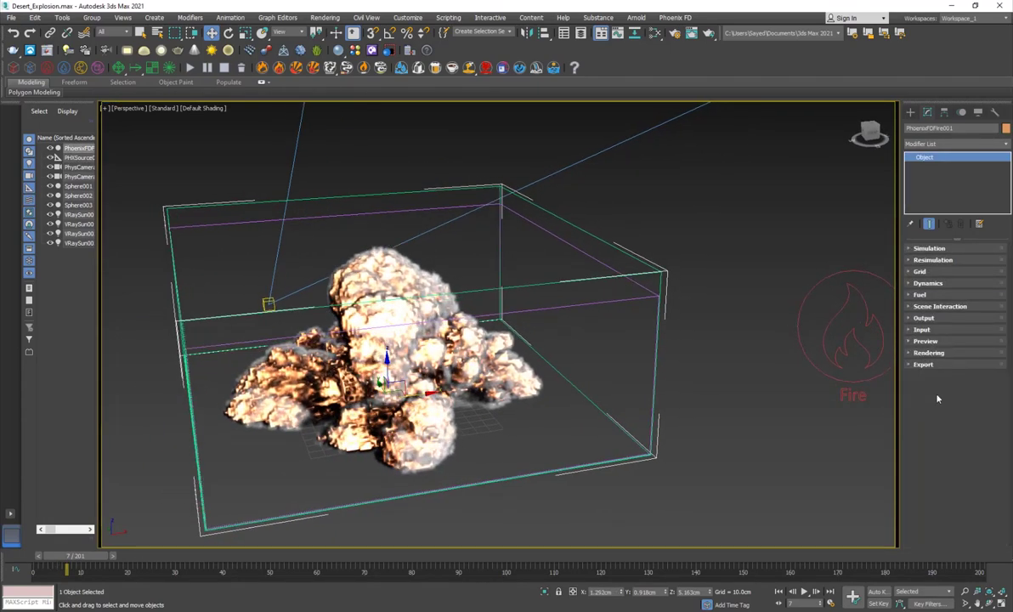
left_click(922, 271)
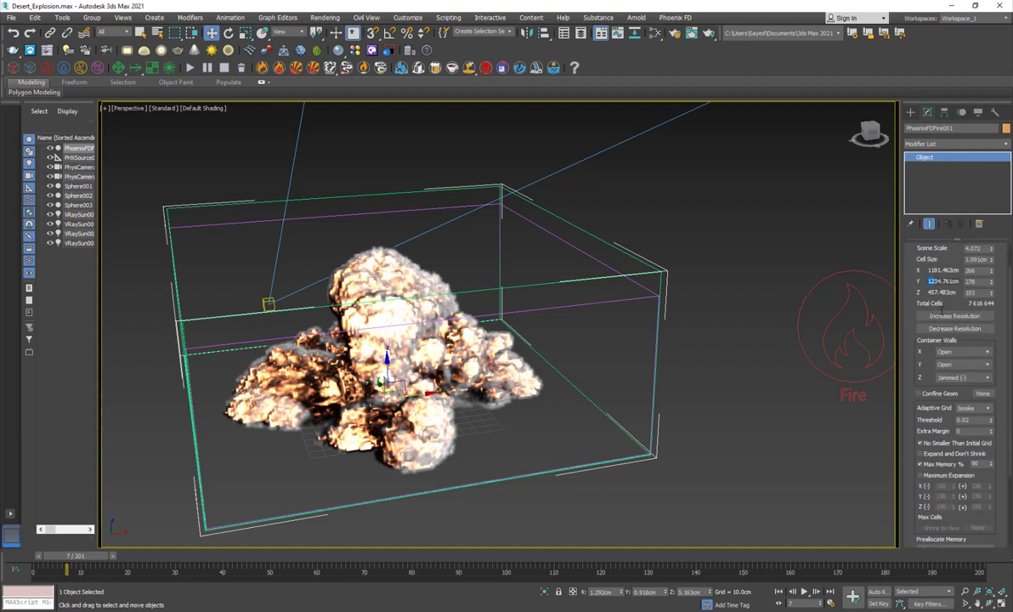
scroll(926, 314, "up", 2)
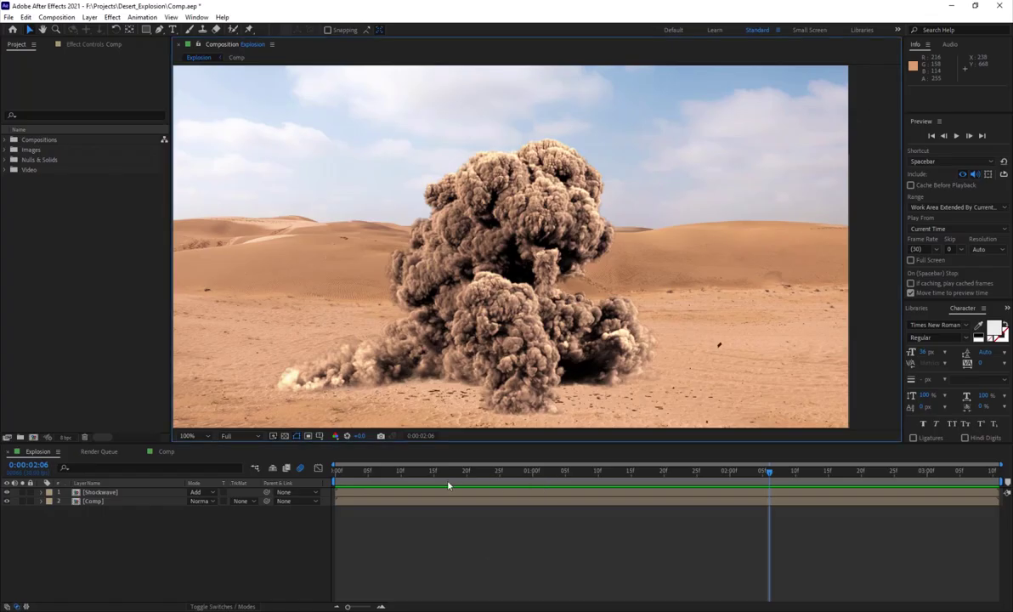
Switch to After Effects and scrub back and forth through the Explosion composition between about two and three seconds
left_click_drag(467, 472, 931, 458)
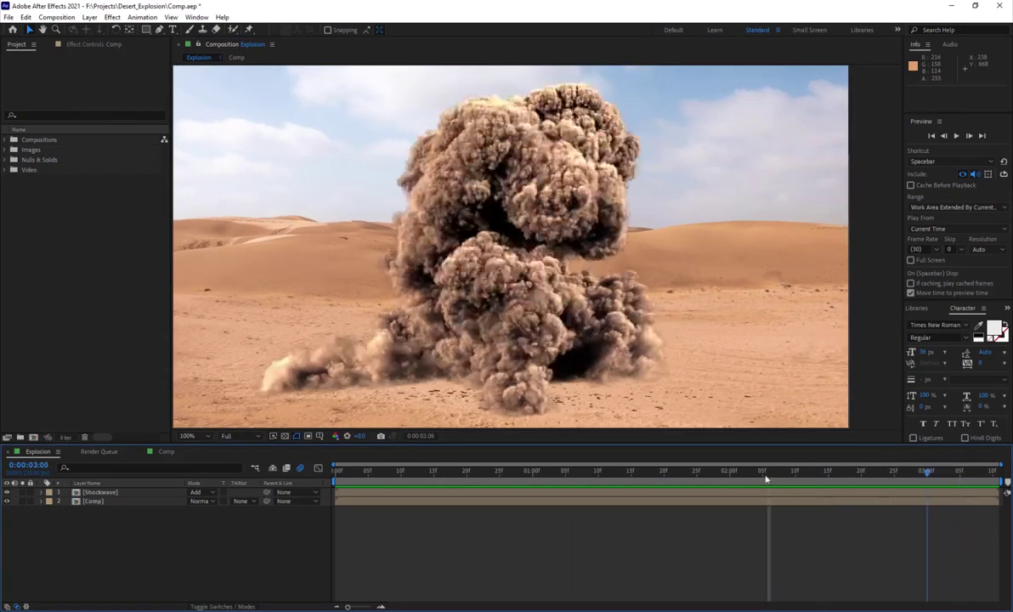
left_click_drag(740, 476, 806, 466)
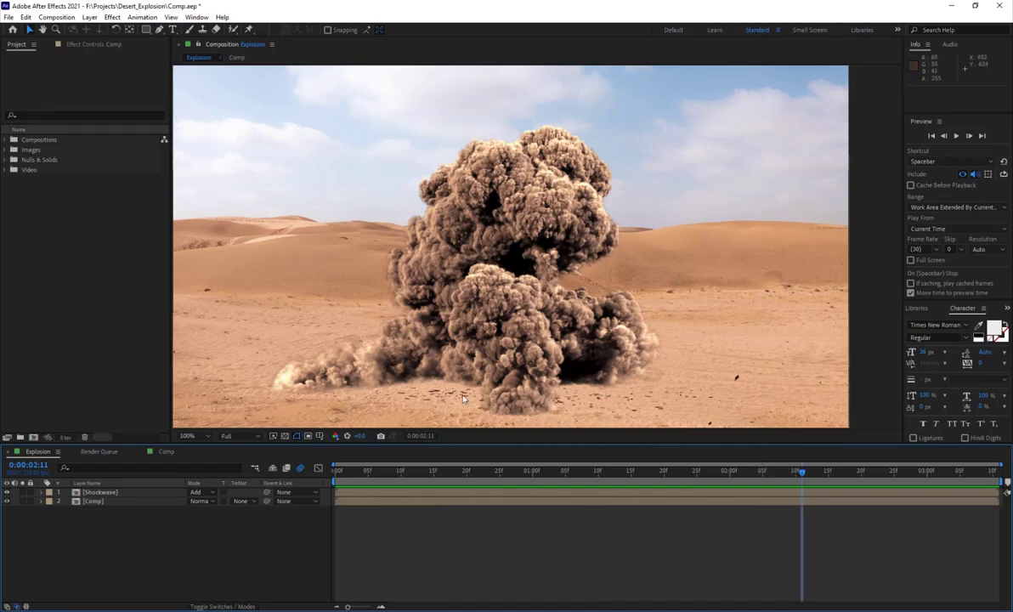
left_click_drag(769, 472, 717, 472)
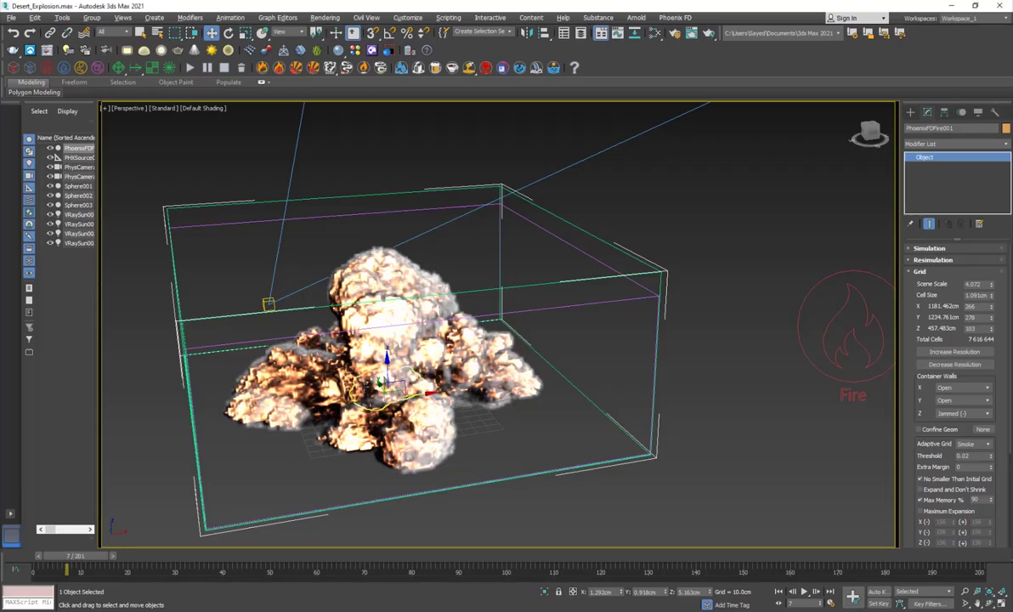
Examine the simulator's Container Walls and Adaptive Grid settings in 3ds Max, and scrub the After Effects composition to 0:00:03:10
mouse_move(379, 381)
middle_mouse_down("alt")
mouse_move(393, 370)
mouse_move(392, 387)
middle_mouse_up("alt")
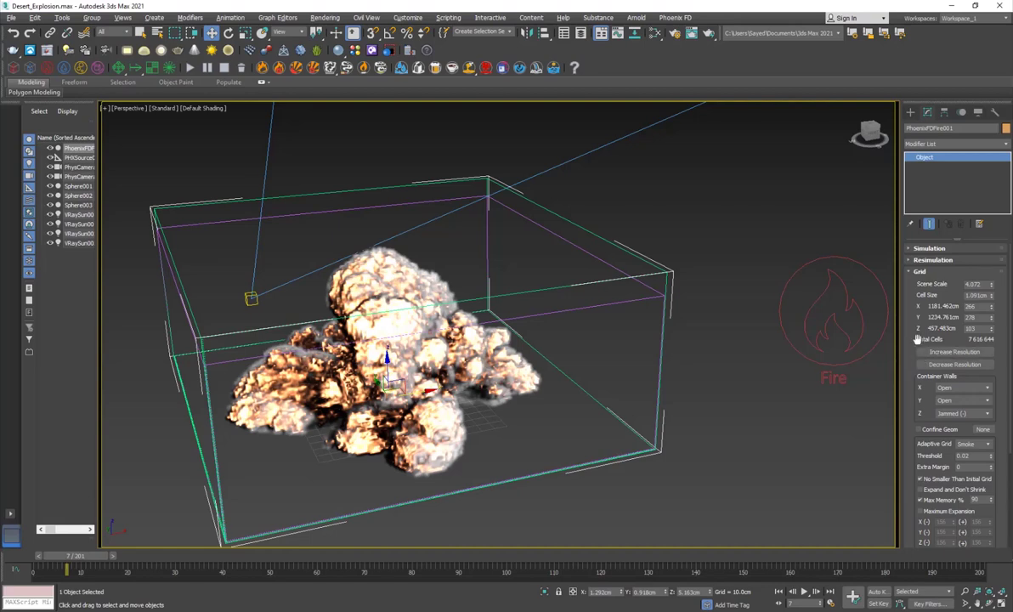
scroll(918, 338, "down", 1)
scroll(920, 343, "down", 2)
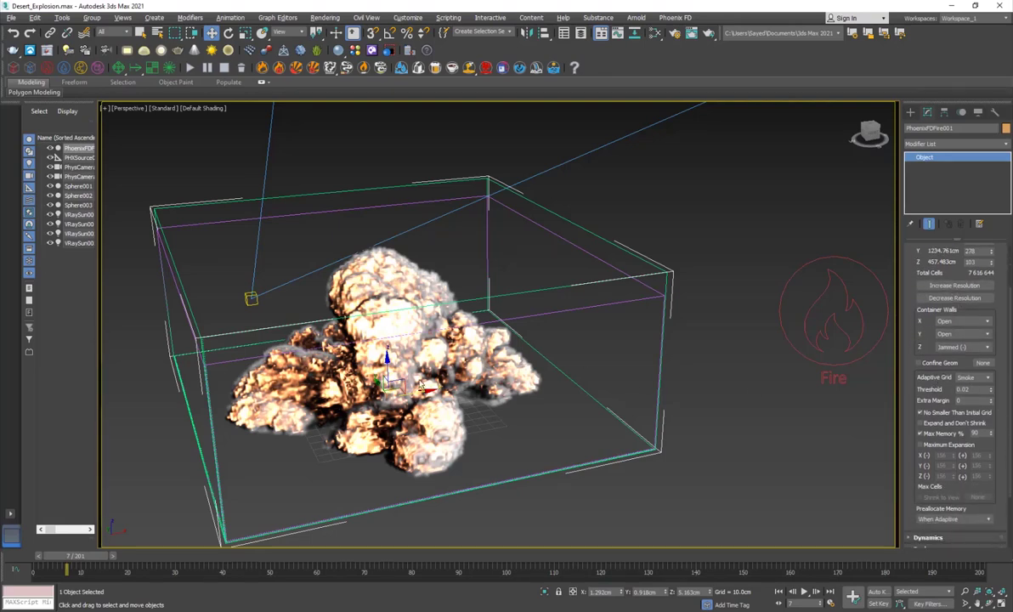
mouse_move(394, 378)
middle_mouse_down("alt")
mouse_move(344, 354)
mouse_move(386, 374)
middle_mouse_up("alt")
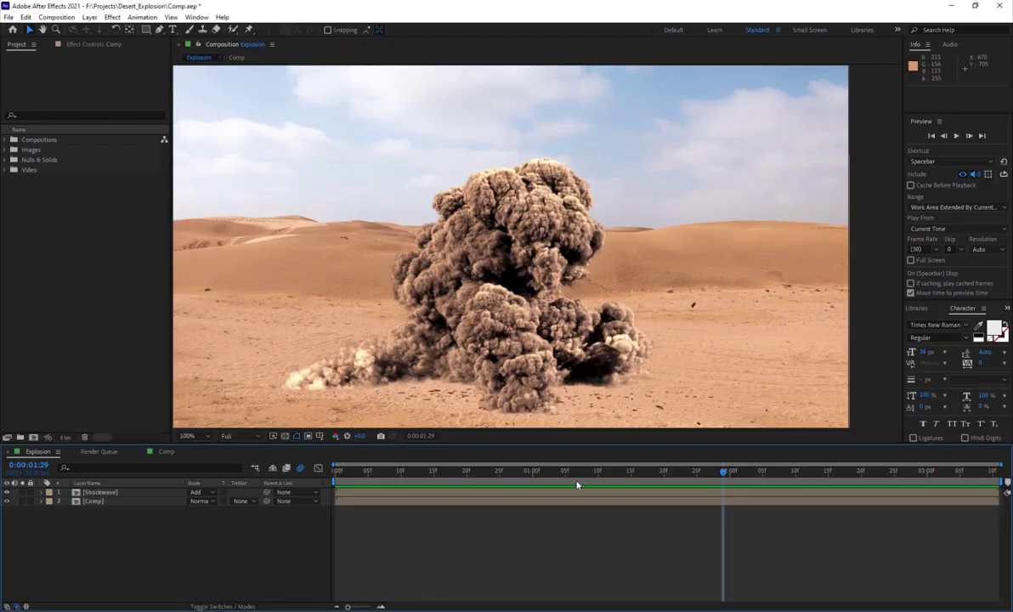
left_click_drag(577, 485, 993, 476)
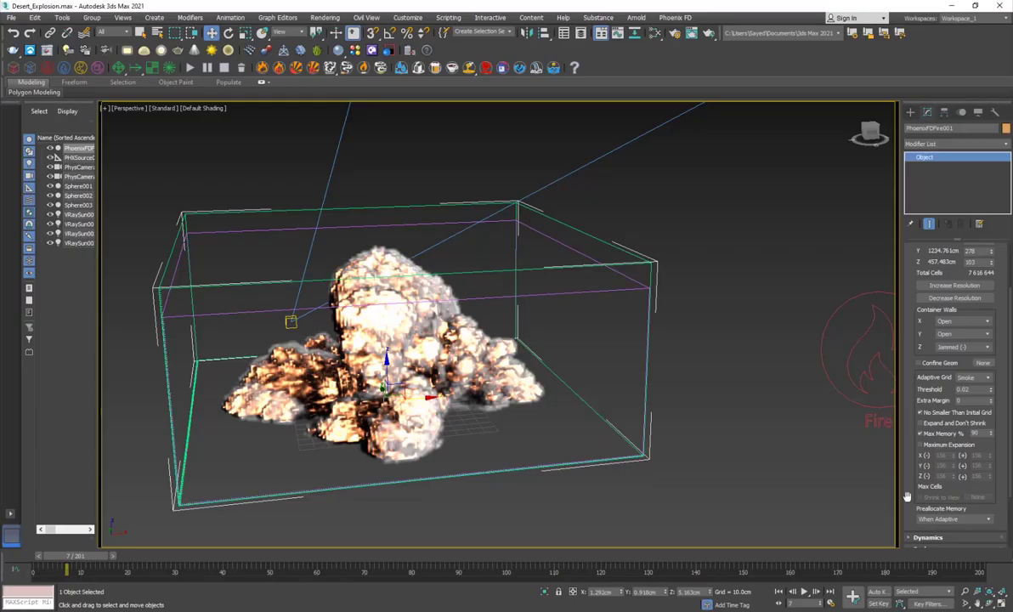
Switch to 3ds Max and expand the simulator's Dynamics settings
left_click_drag(920, 477, 921, 302)
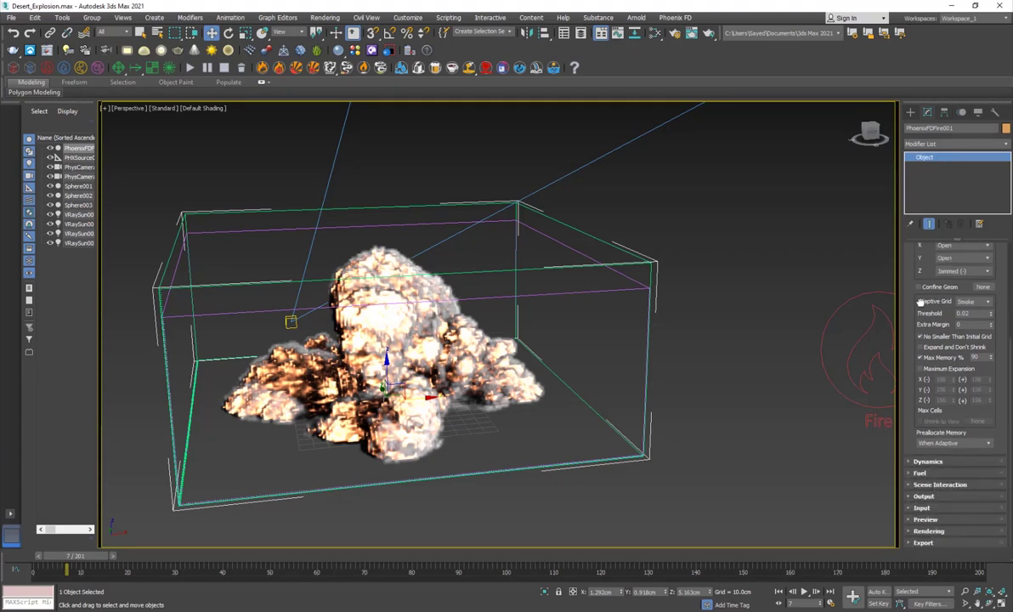
left_click(932, 461)
scroll(933, 434, "up", 3)
left_click_drag(956, 398, 889, 367)
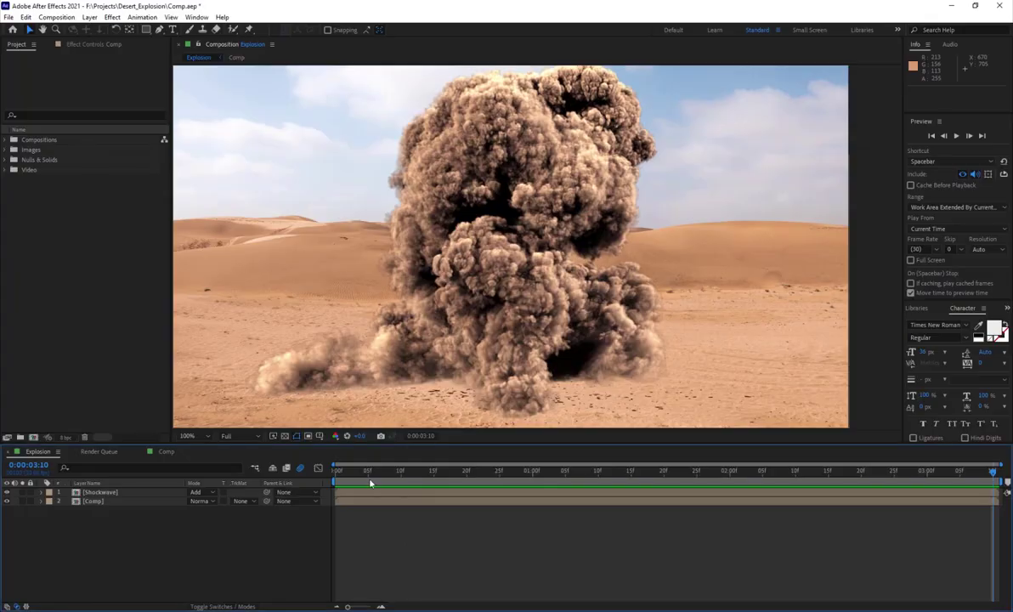
Switch to After Effects and play the explosion from 0:00:00:14, restart playback from 0:00:00:05, and stop it
left_click(428, 473)
key("space")
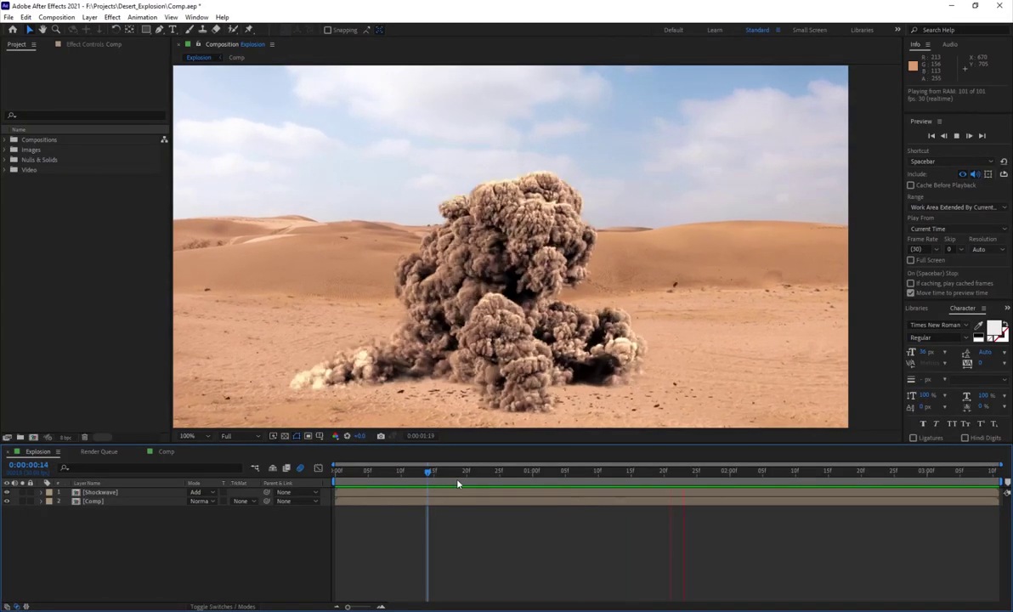
left_click(367, 472)
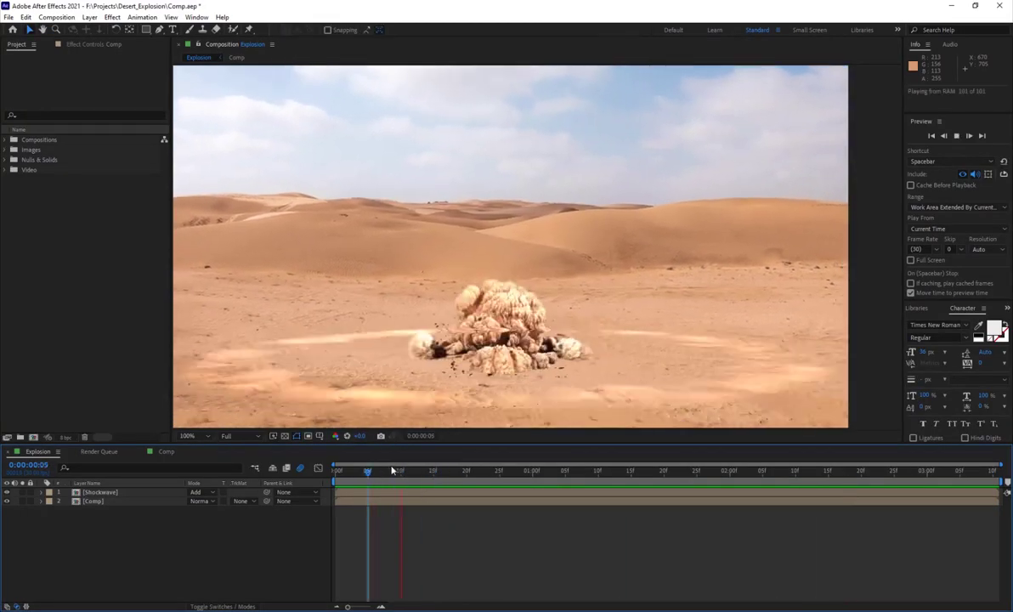
key("space")
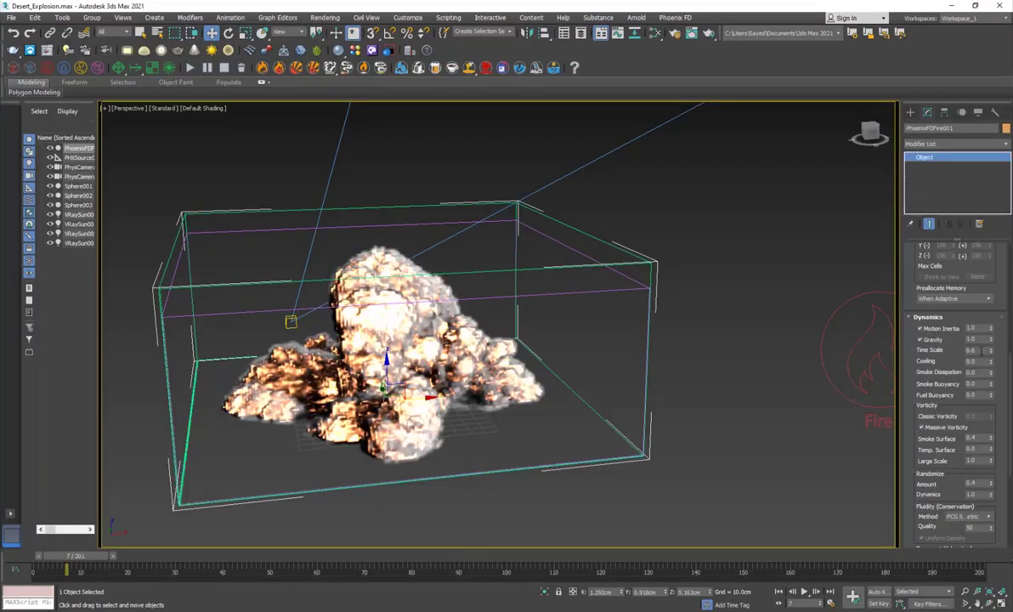
Switch to 3ds Max and examine the simulator's Time Scale and the Smoke Surface and Large Scale vorticity values
left_click_drag(982, 351, 923, 343)
left_click(941, 417)
scroll(969, 374, "down", 2)
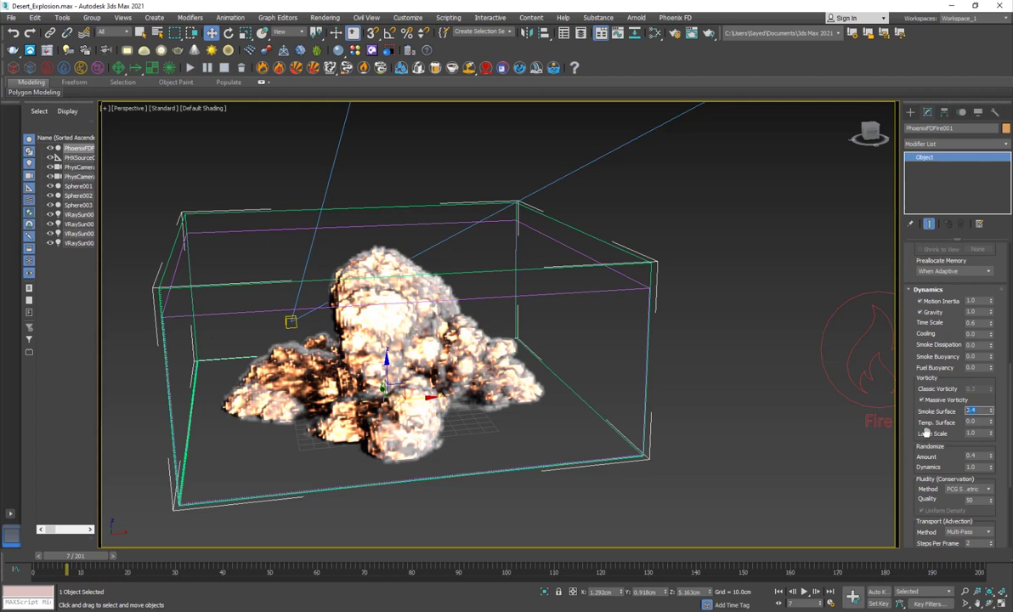
scroll(967, 414, "down", 1)
left_click_drag(985, 413, 936, 411)
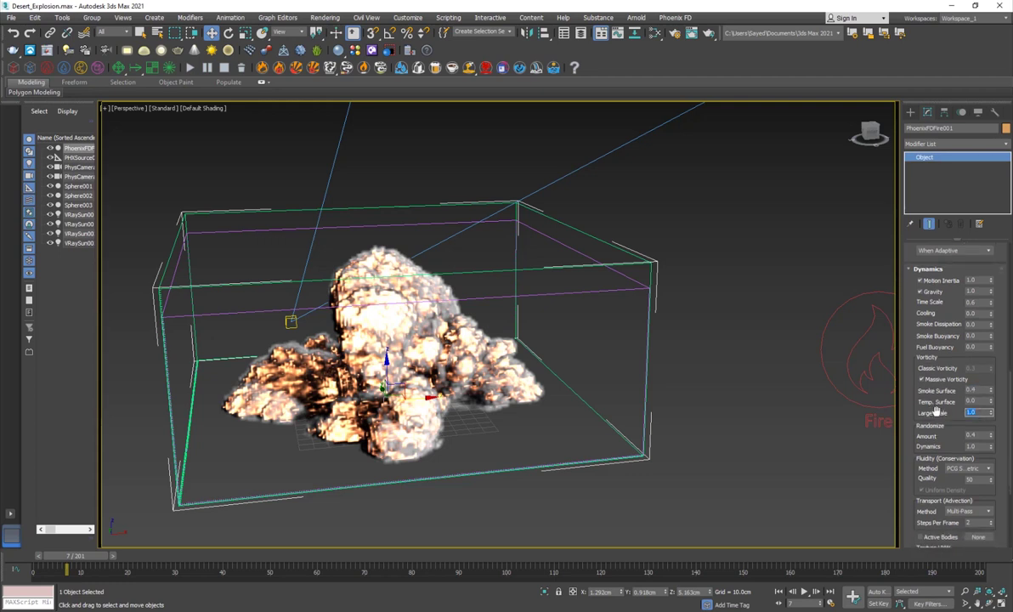
left_click(992, 413)
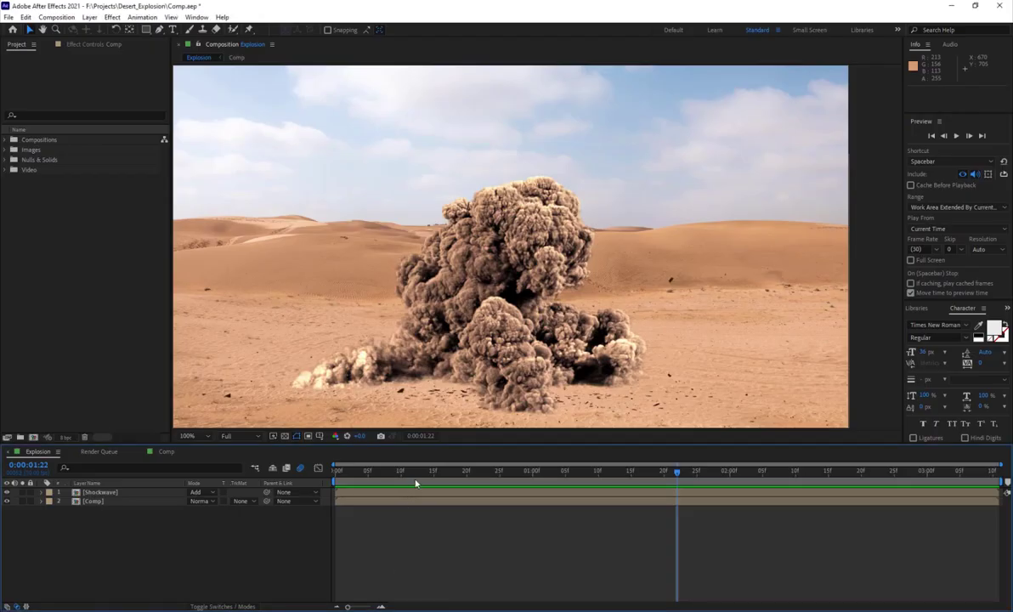
Switch to After Effects and play the explosion from about frame 13 to study the smoke's swirling detail
left_click(418, 472)
key("space")
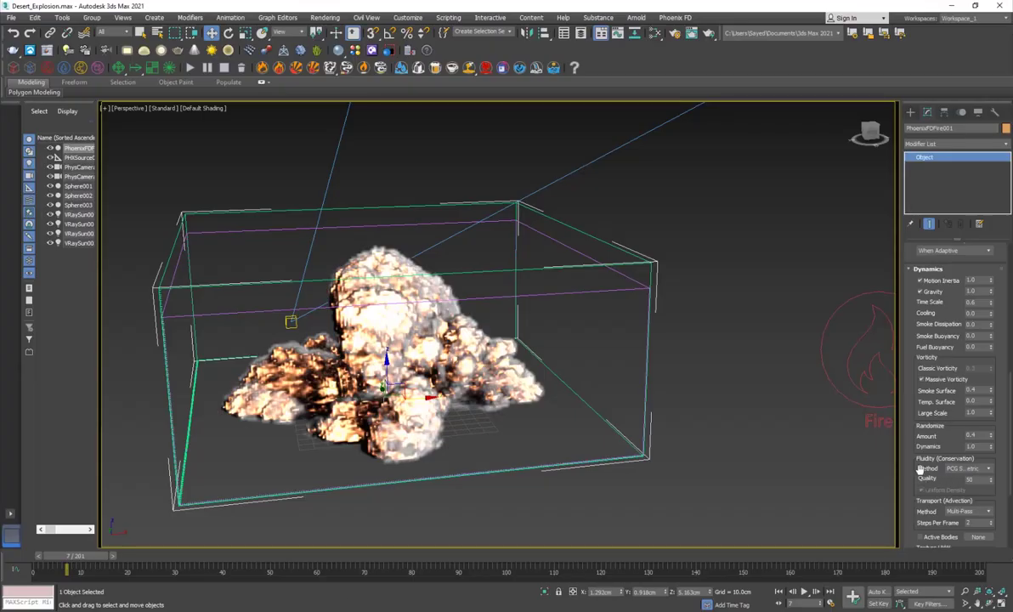
Switch to After Effects and scrub the explosion onward from 0:00:01:17 to study the smoke's motion
scroll(927, 419, "down", 2)
scroll(925, 415, "down", 1)
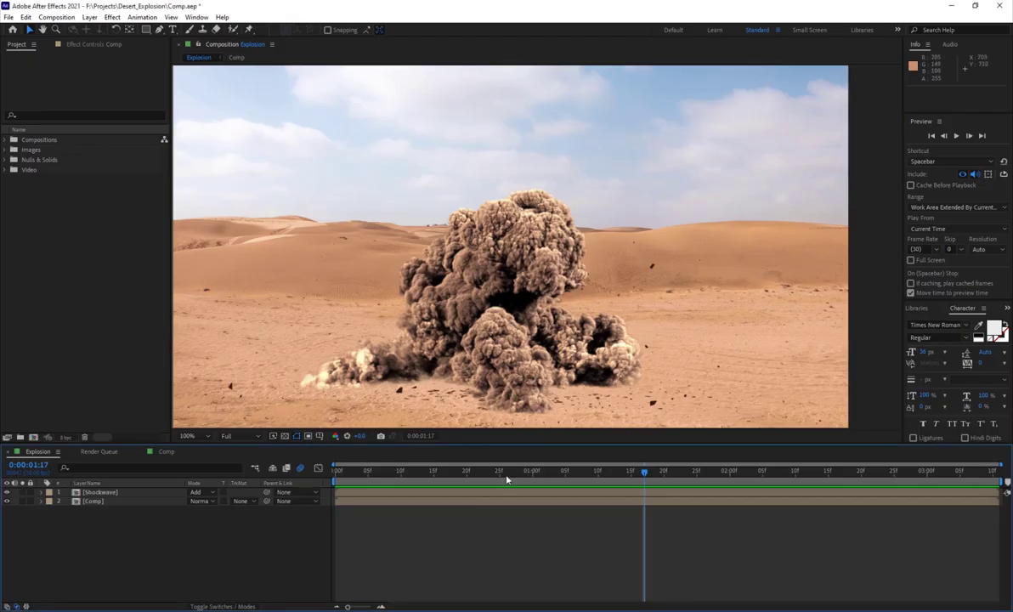
key("space")
left_click_drag(634, 462, 672, 459)
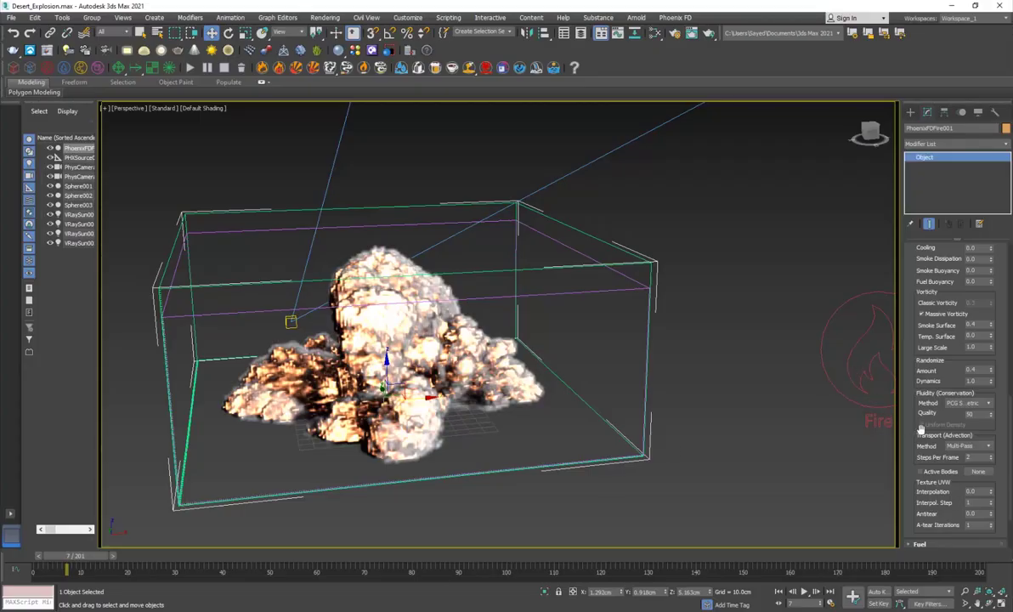
Switch to 3ds Max and examine the Randomize Amount in the simulator's Dynamics settings
scroll(927, 374, "down", 1)
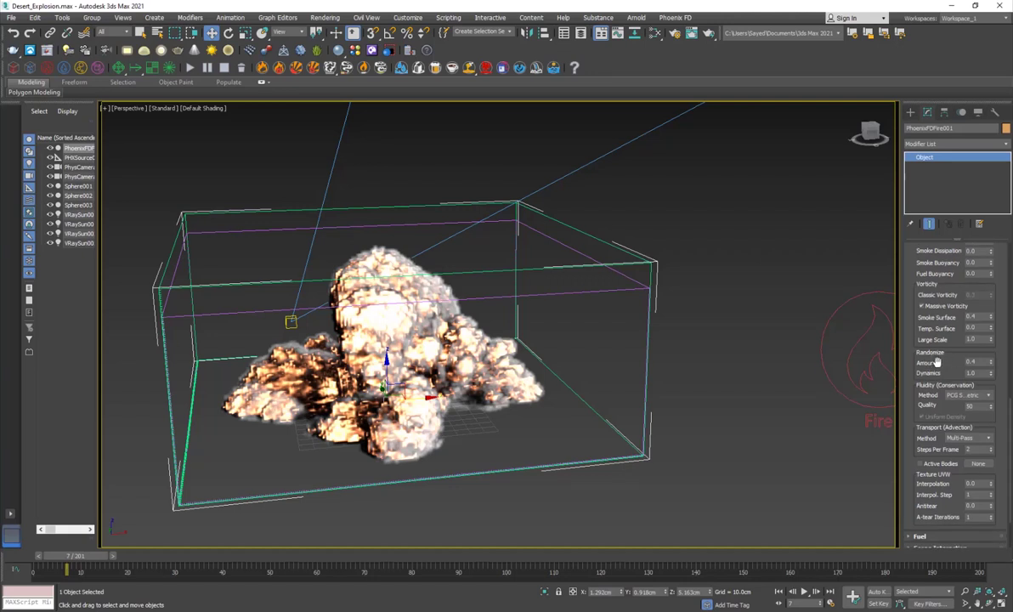
left_click_drag(981, 362, 938, 363)
scroll(940, 357, "down", 3)
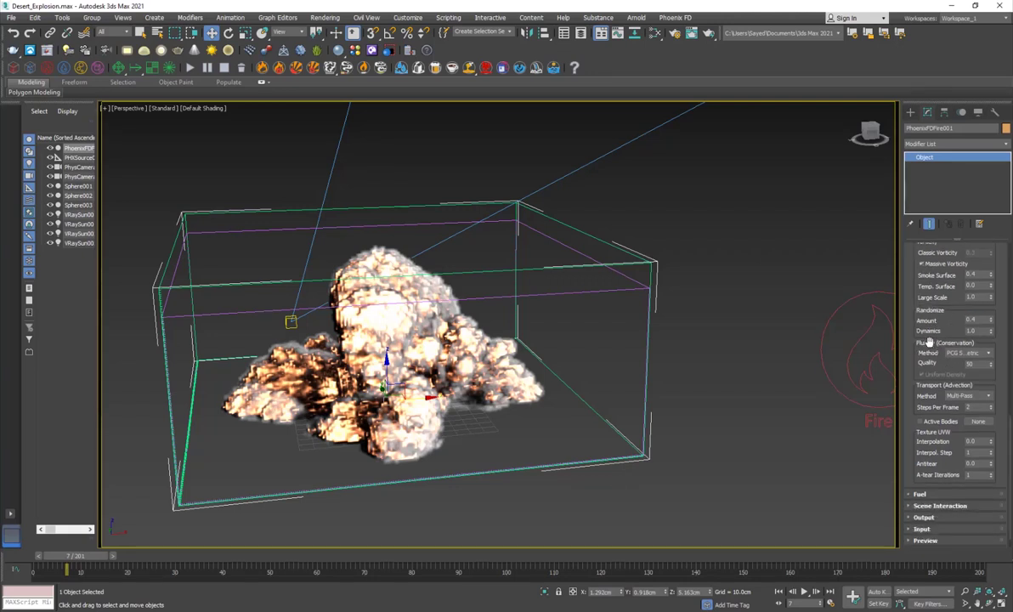
Choose PCG Symmetric as the fluidity conservation method, and examine its Quality and the advection Steps Per Frame
left_click(982, 353)
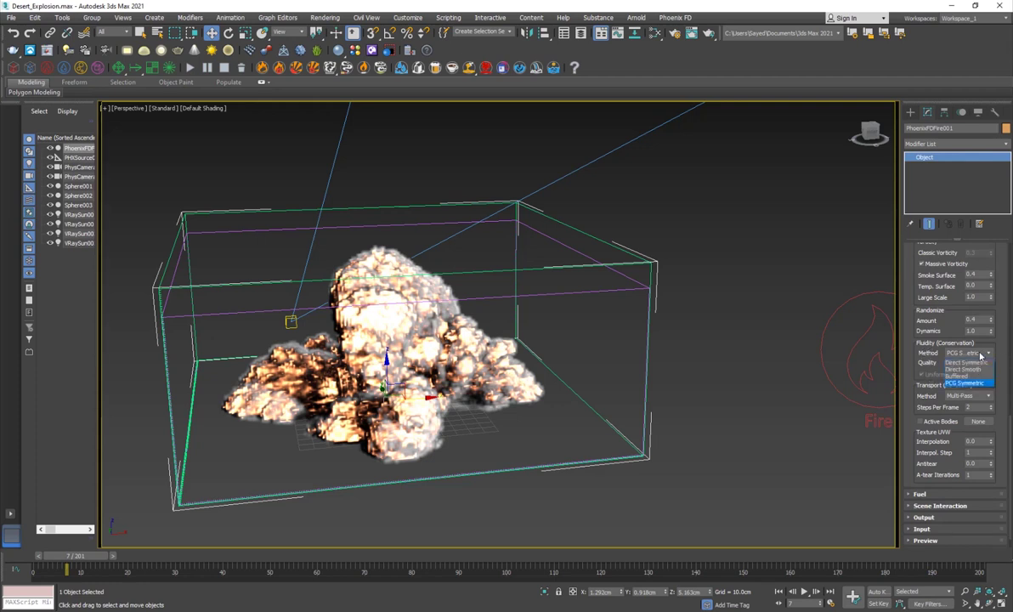
left_click(961, 384)
left_click_drag(978, 364, 946, 368)
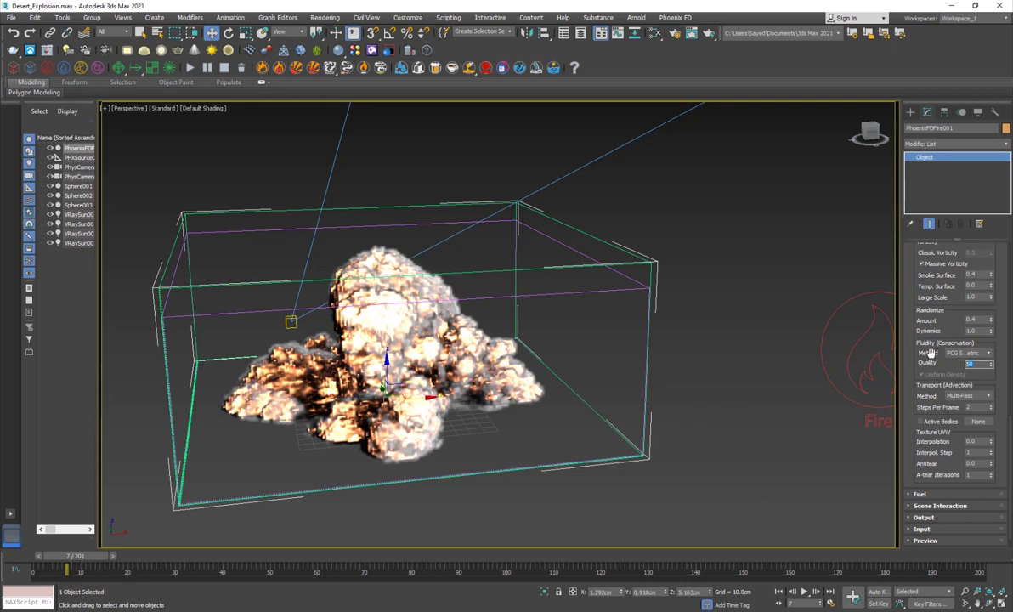
scroll(931, 388, "down", 1)
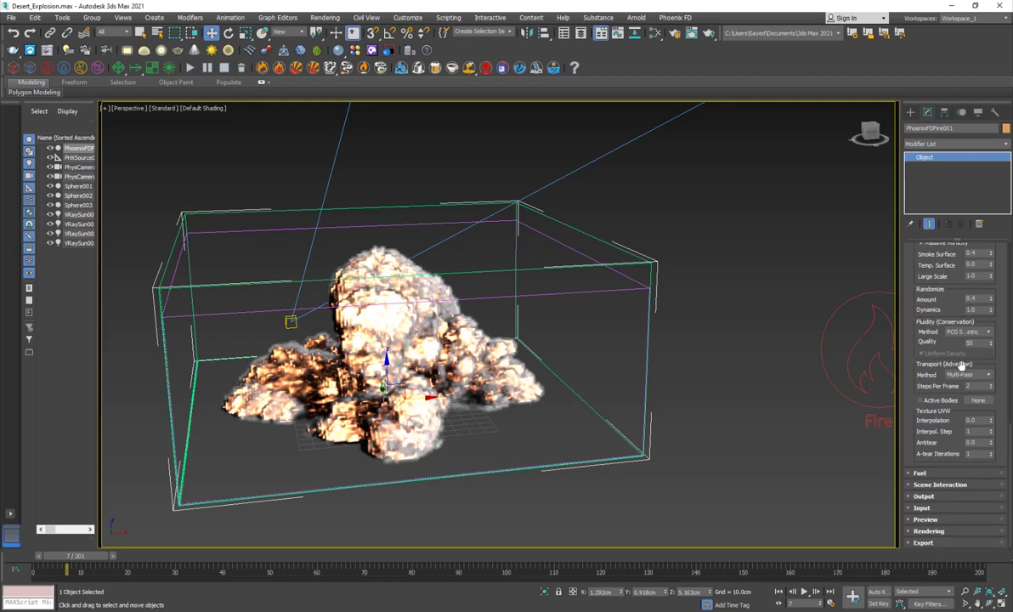
left_click_drag(981, 387, 943, 387)
Go to frame 5, expand the simulator's Rendering settings, and examine Simple Smoke Opacity in the volumetric options
mouse_move(75, 564)
left_mouse_down()
mouse_move(26, 564)
mouse_move(75, 562)
left_mouse_up()
key("w")
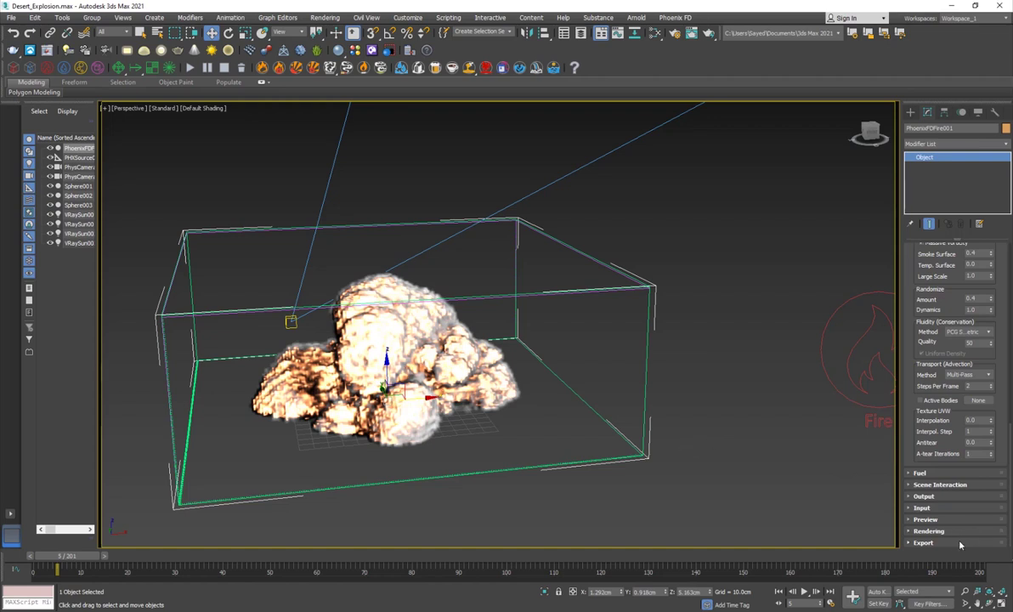
left_click(929, 531)
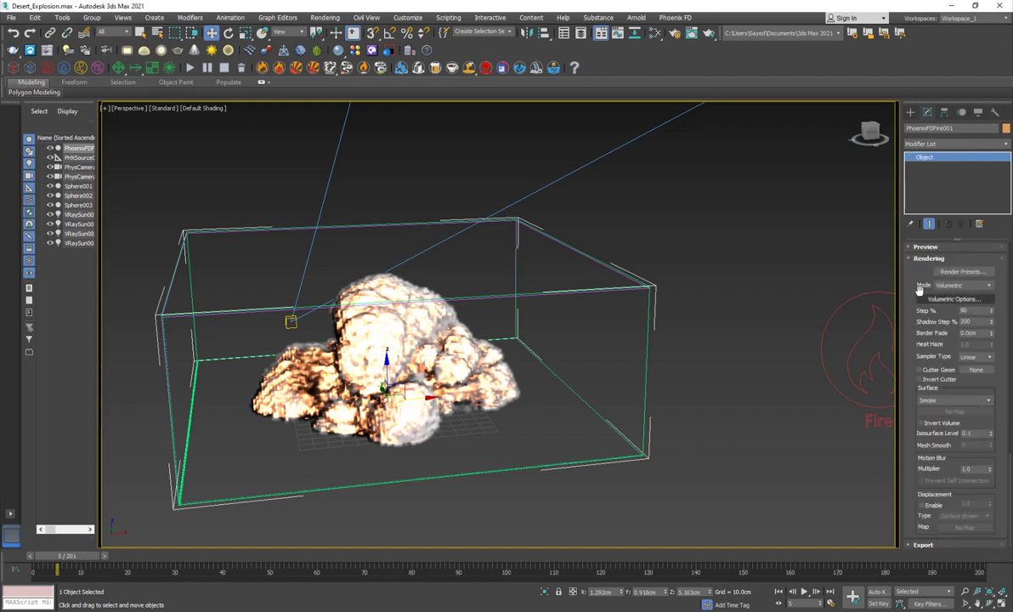
scroll(927, 306, "up", 2)
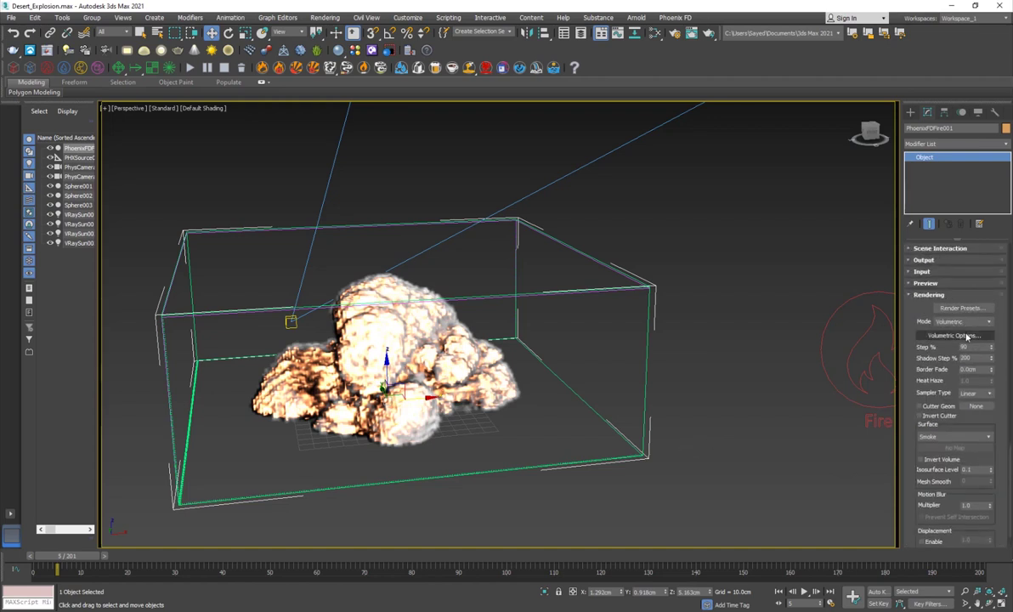
left_click(953, 335)
left_click(561, 212)
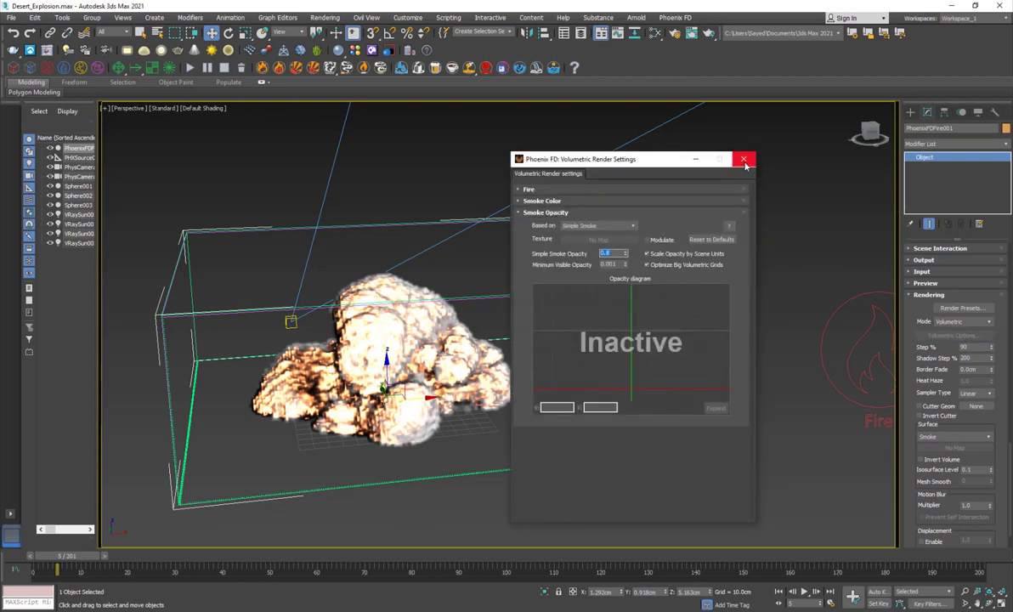
left_click(744, 159)
Go to frame 12, switch to After Effects, and scrub the composite to compare the smoke
left_click_drag(76, 561, 114, 561)
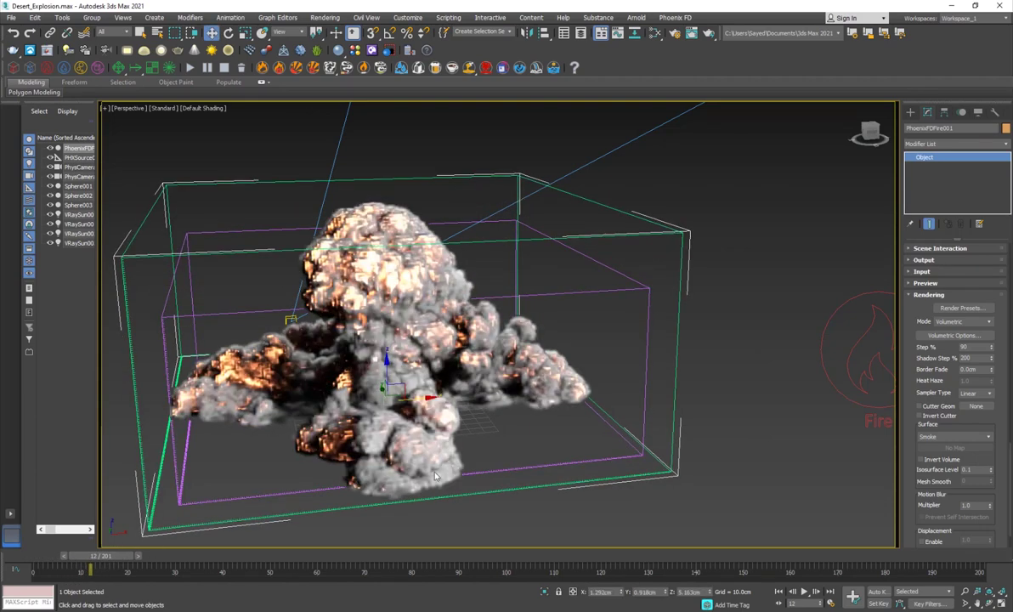
key("alt+Tab")
left_click_drag(551, 472, 559, 497)
mouse_move(692, 497)
left_mouse_down()
mouse_move(929, 494)
mouse_move(371, 487)
mouse_move(482, 500)
mouse_move(691, 498)
left_mouse_up()
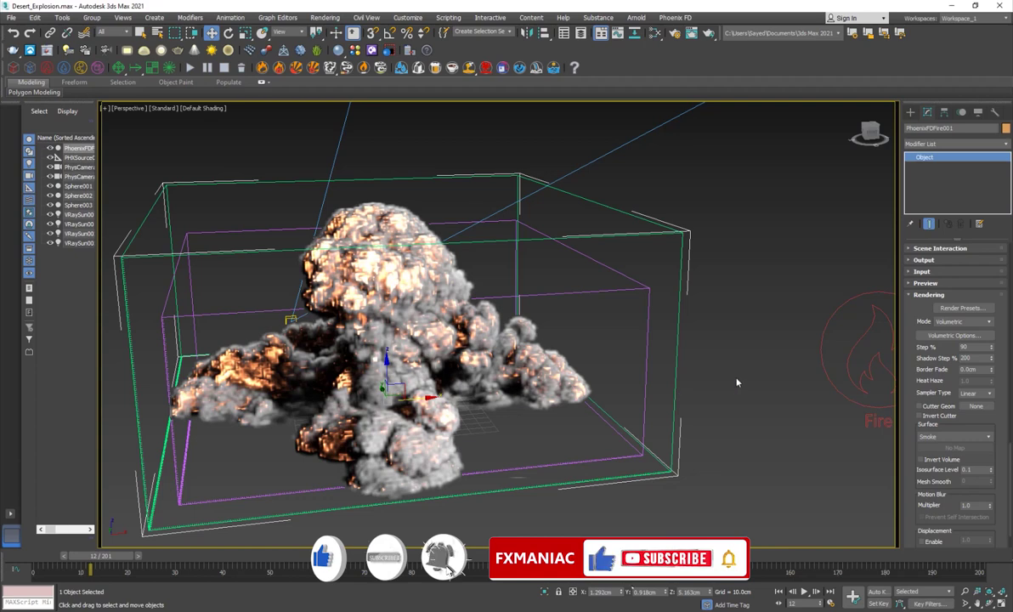
Return to 3ds Max, deselect the simulator, and examine the lights and cameras placed around the explosion
left_click(692, 370)
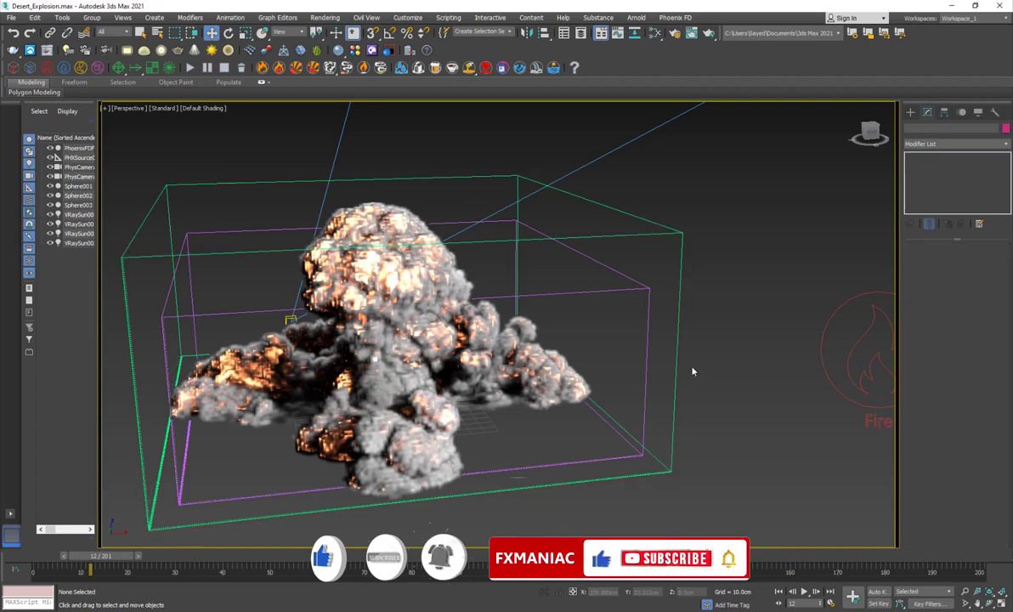
scroll(686, 366, "down", 7)
middle_click_drag(668, 349, 397, 416)
middle_click_drag(397, 376, 471, 288, "alt")
middle_click_drag(610, 199, 668, 177, "alt")
middle_click_drag(383, 438, 421, 405)
scroll(413, 412, "up", 5)
scroll(420, 406, "down", 3)
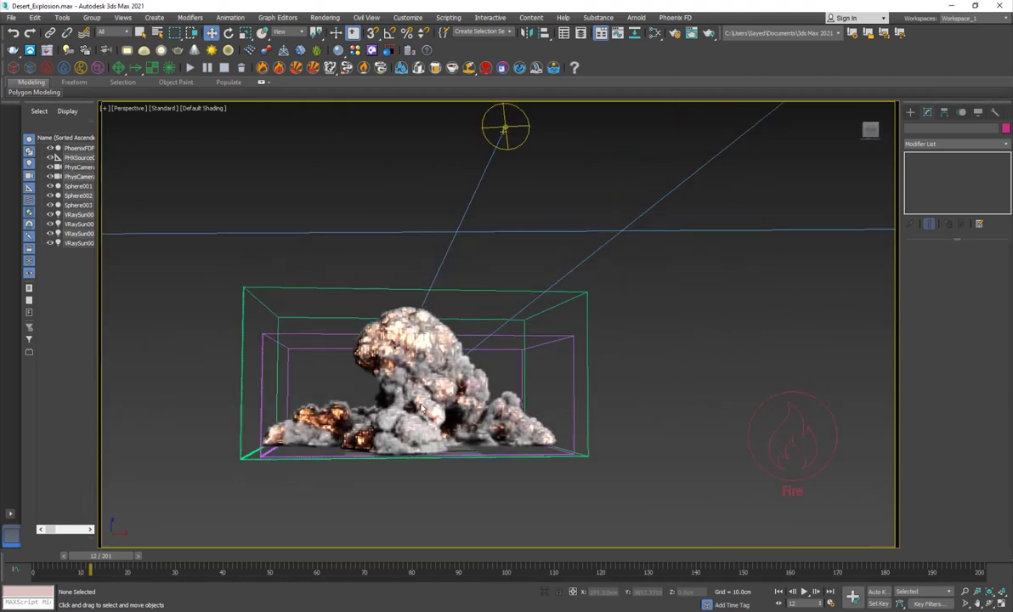
middle_click_drag(368, 384, 406, 353, "alt")
Go to frame 7, look through PhysCamera001, and scrub the explosion from that view
left_click_drag(41, 561, 82, 563)
key("w")
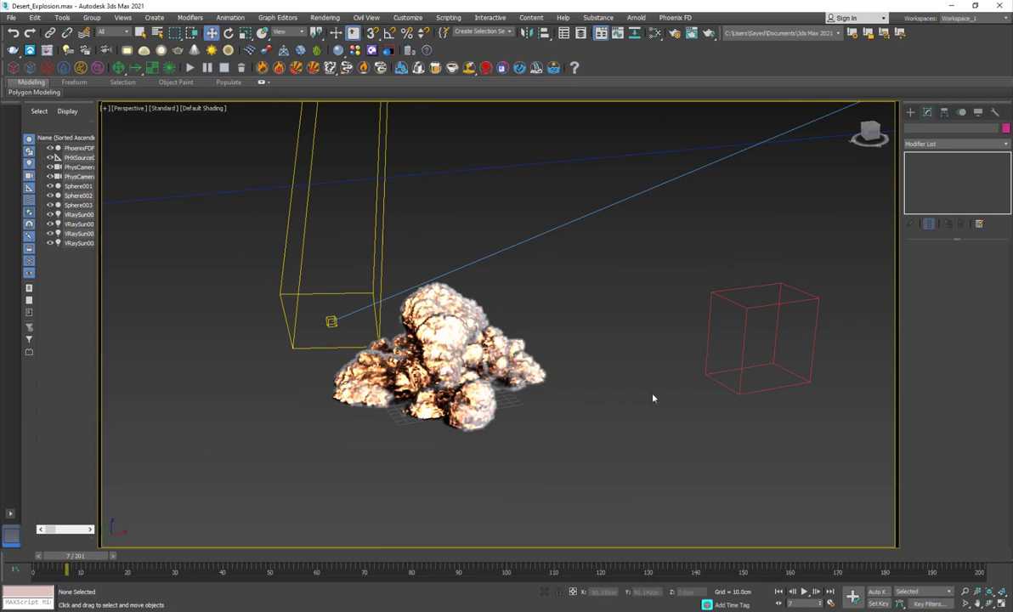
key("c")
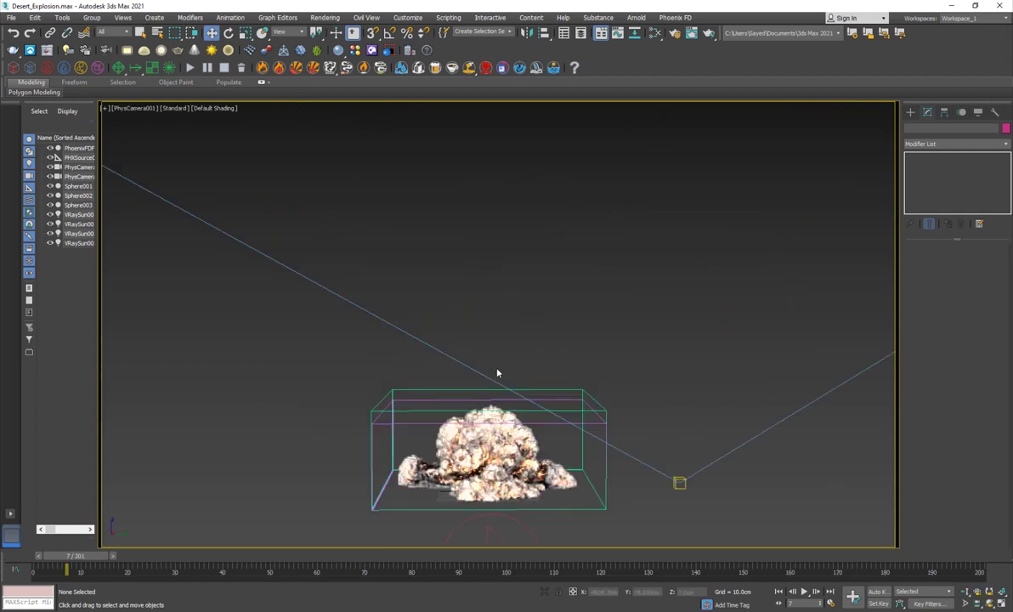
left_click_drag(79, 557, 103, 559)
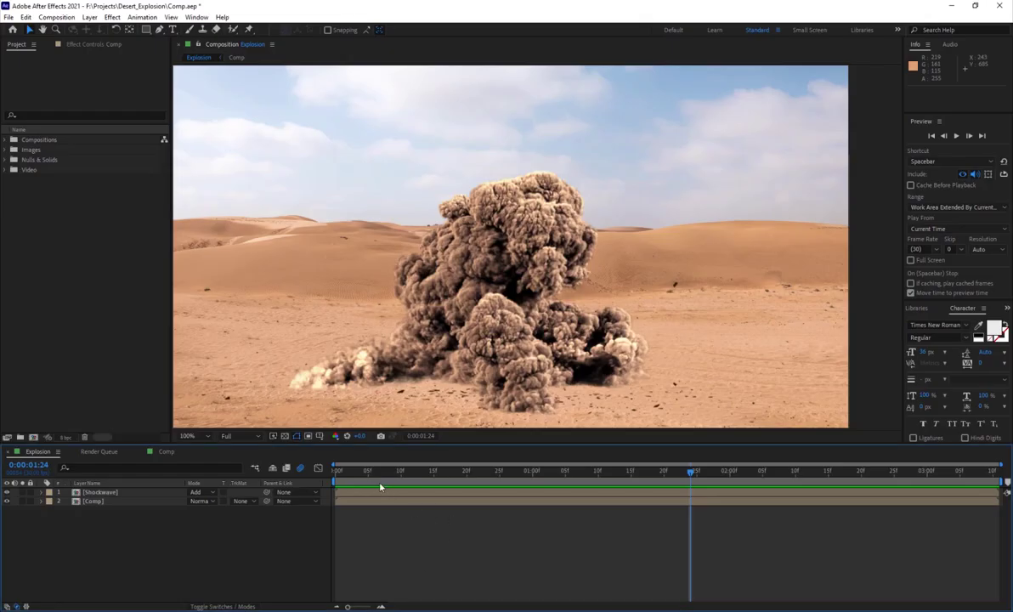
Switch to After Effects, expand the Images and Video folders, and add Explosion[0000-0100].png as the Explosion composition's top layer
left_click_drag(380, 481, 529, 509)
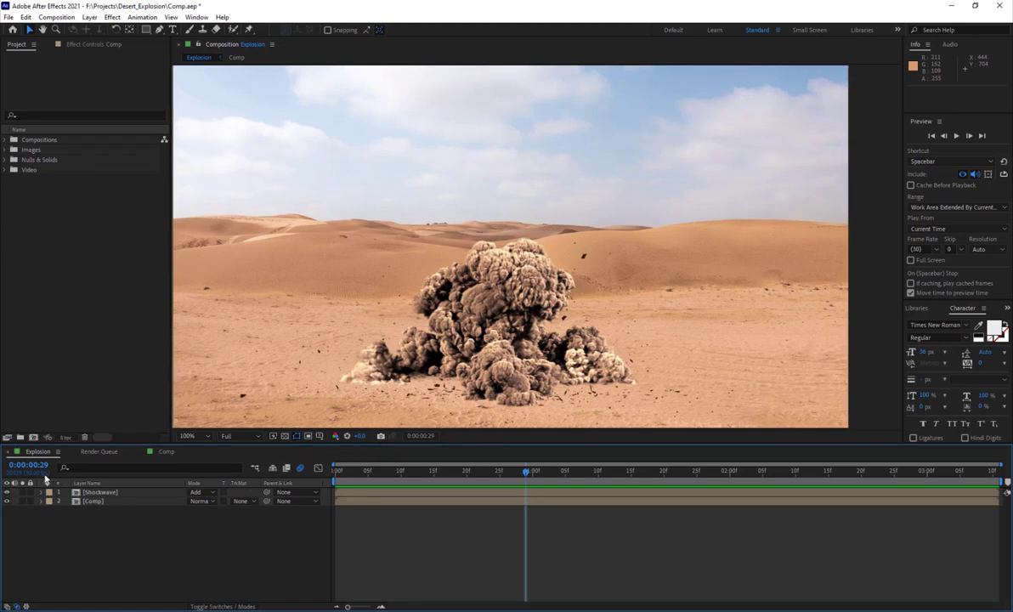
left_click(64, 326)
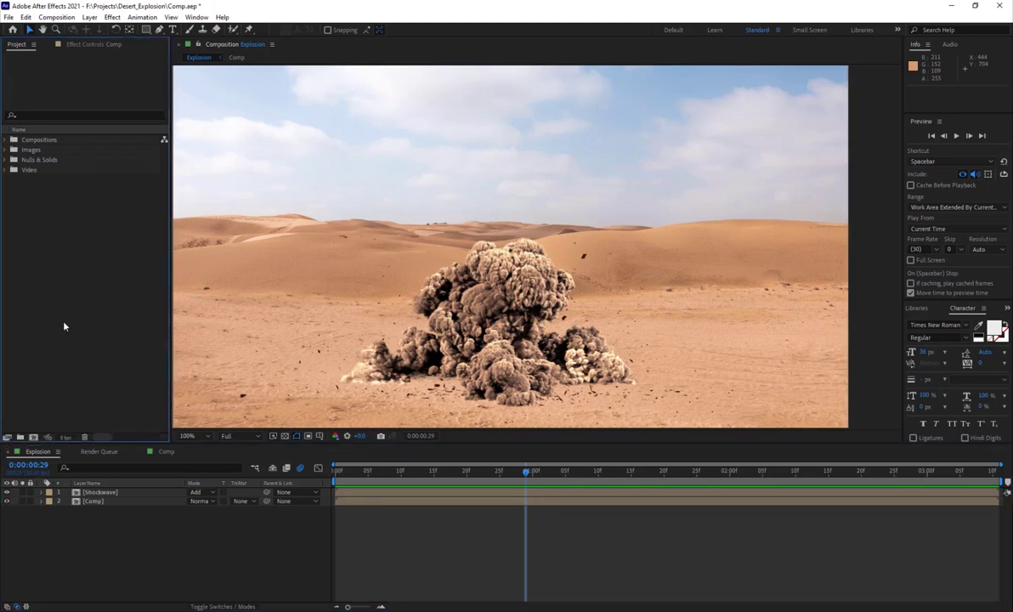
left_click(7, 150)
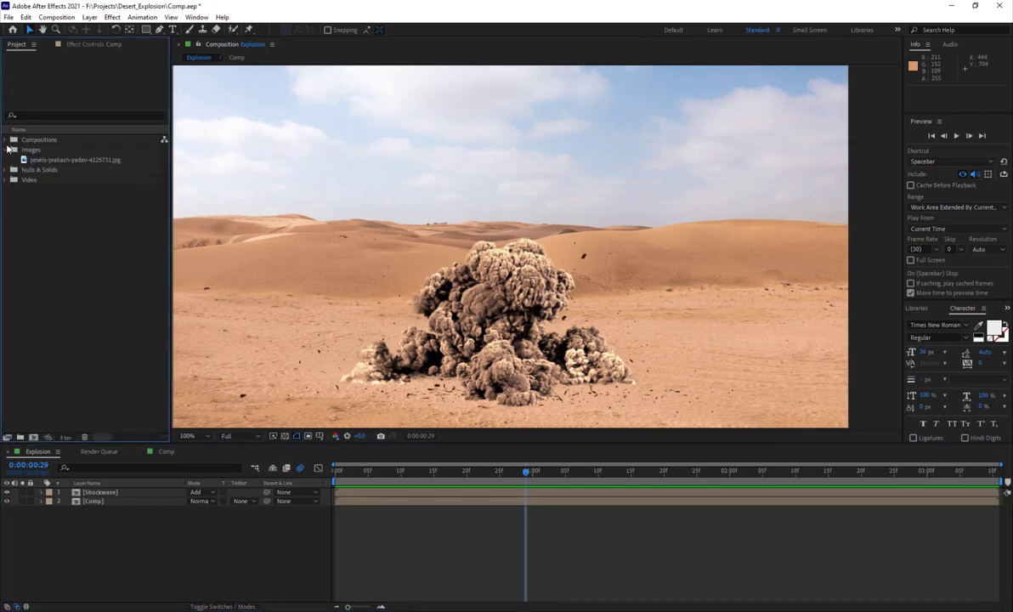
left_click(9, 181)
left_click(39, 179)
left_click(60, 212)
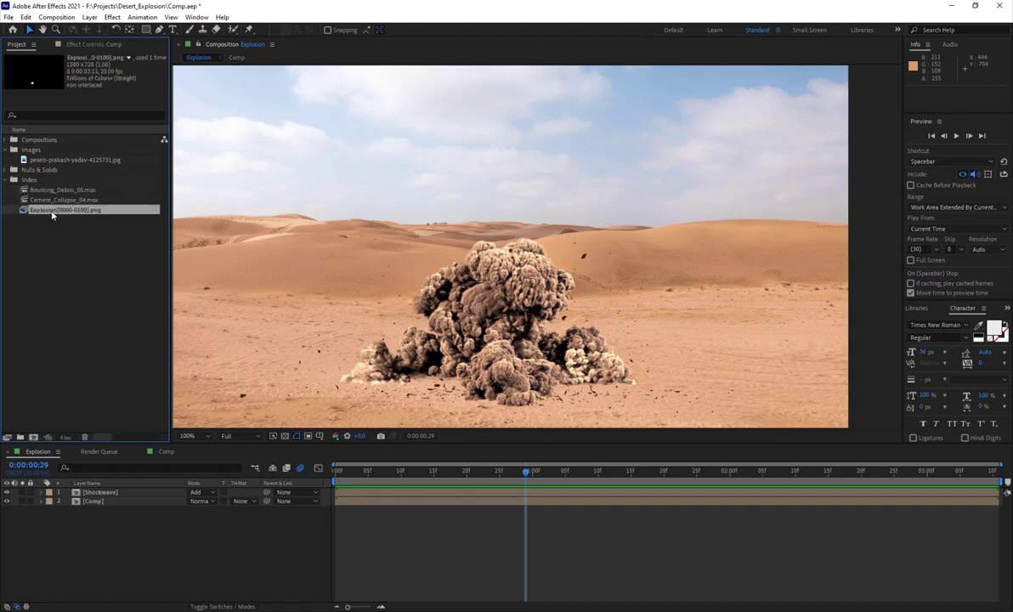
left_click_drag(62, 244, 95, 495)
left_click_drag(482, 479, 849, 483)
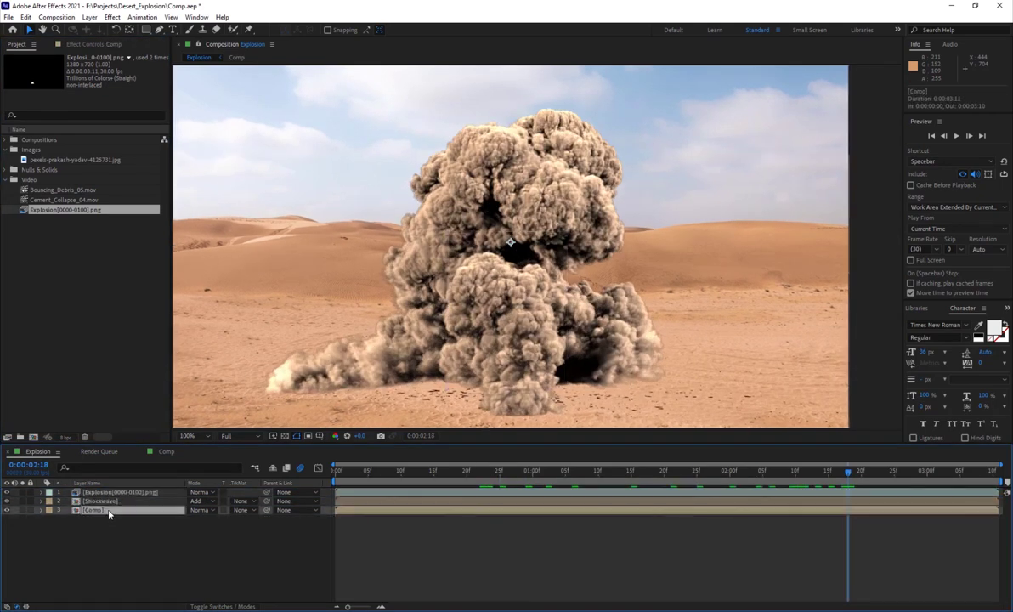
Open the Comp composition and examine the Curves, Tint, Sharpen and RSMB Pro effects on the explosion layer
double_click(102, 510)
left_click(73, 44)
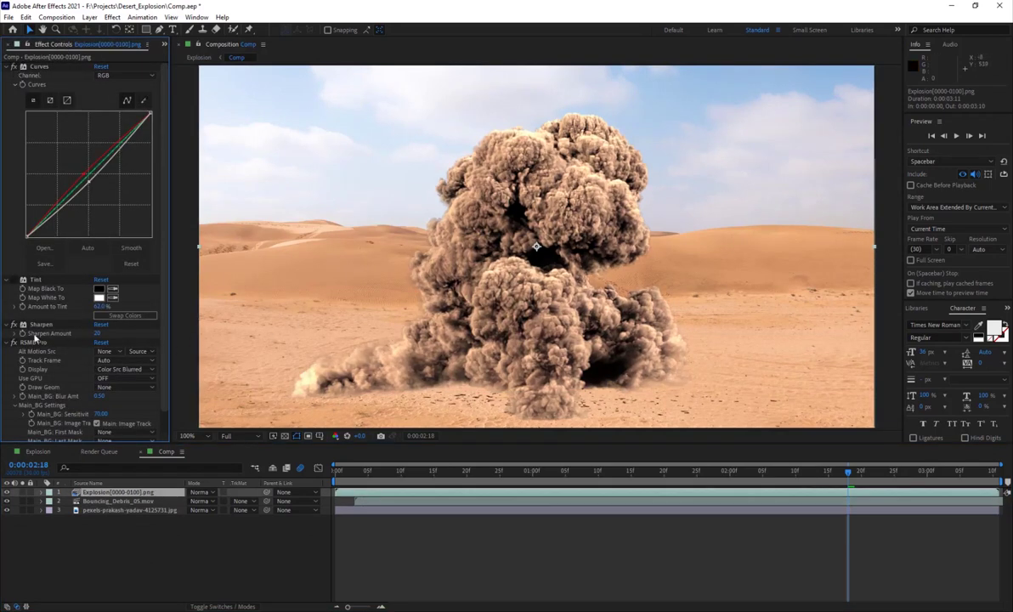
scroll(30, 332, "down", 1)
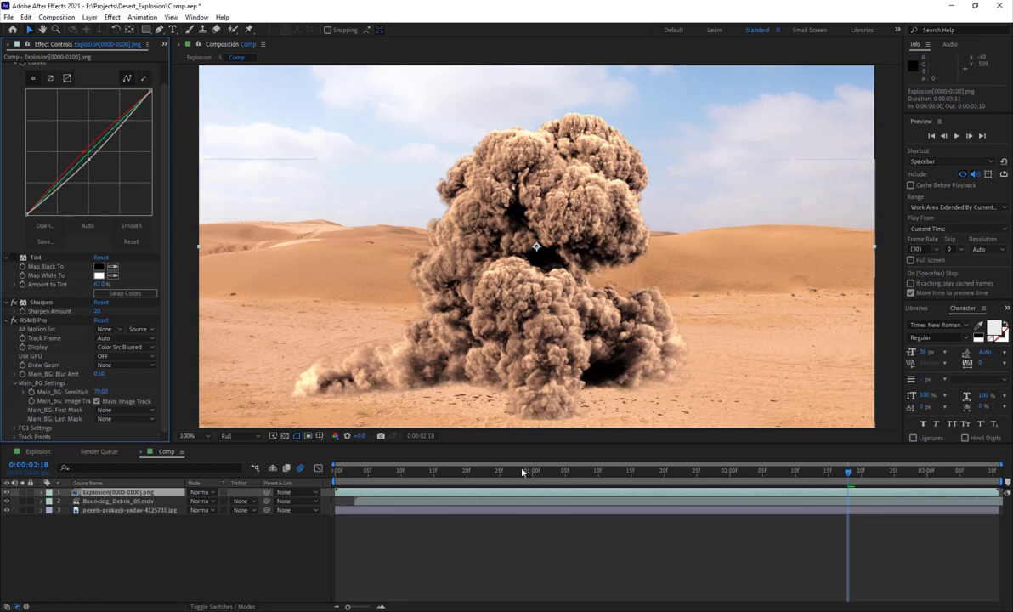
left_click_drag(466, 474, 685, 470)
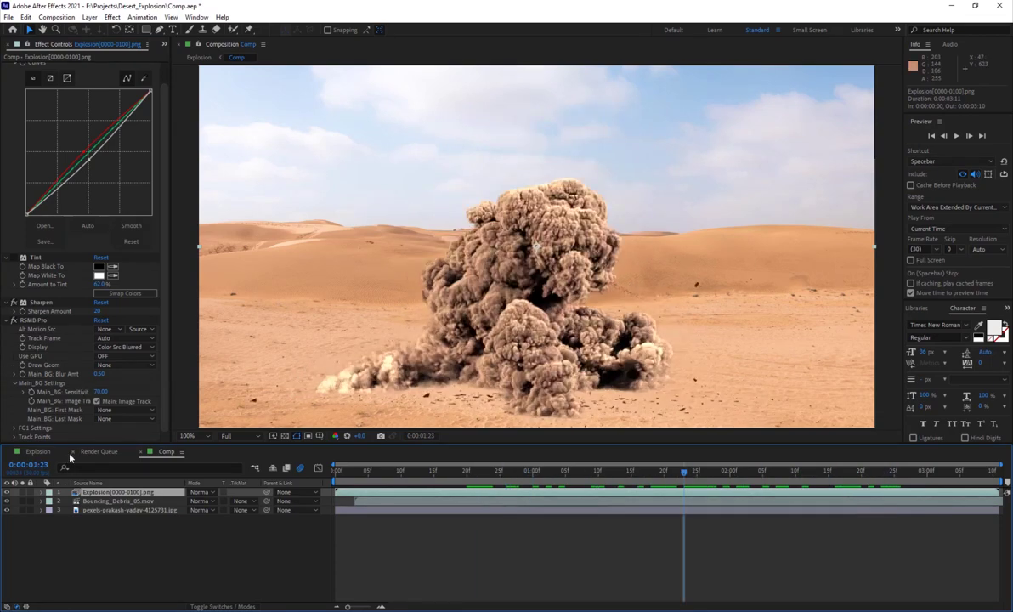
Return to the Explosion composition, hide the Explosion[0000-0100].png layer, and scrub back to the blast's first frames
left_click(37, 451)
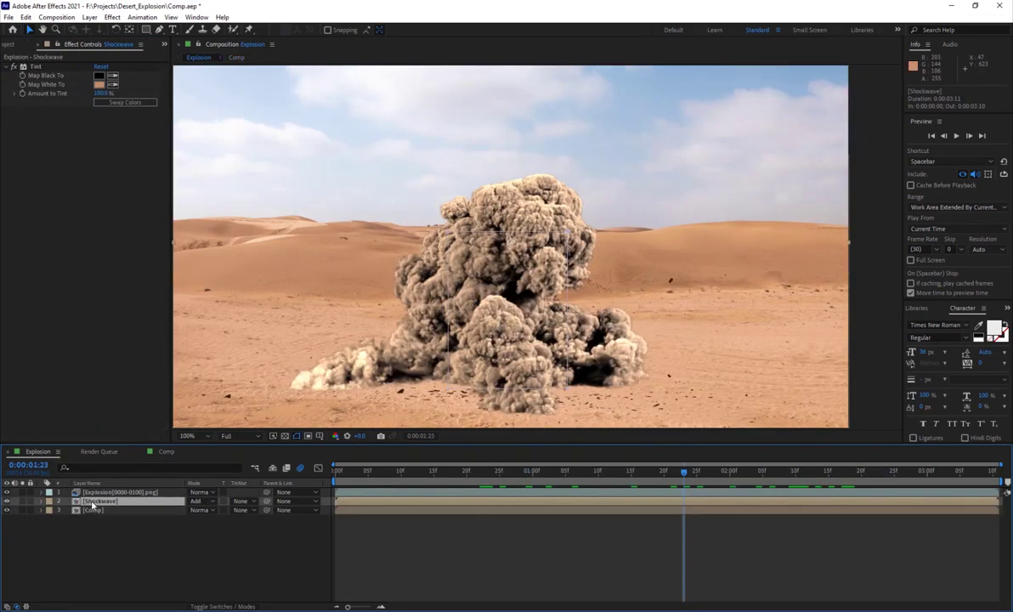
left_click_drag(418, 475, 519, 501)
left_click(7, 492)
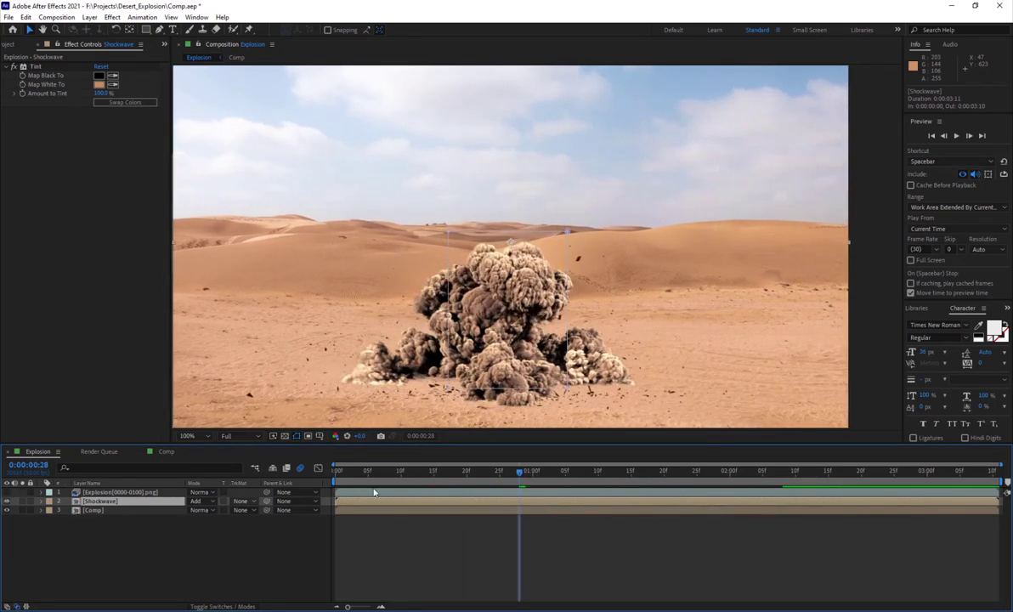
left_click_drag(345, 481, 374, 486)
Open the Shockwave composition and examine White Solid 1's Roughen Edges and Fractal Noise effects and its growth to frame 4
double_click(102, 501)
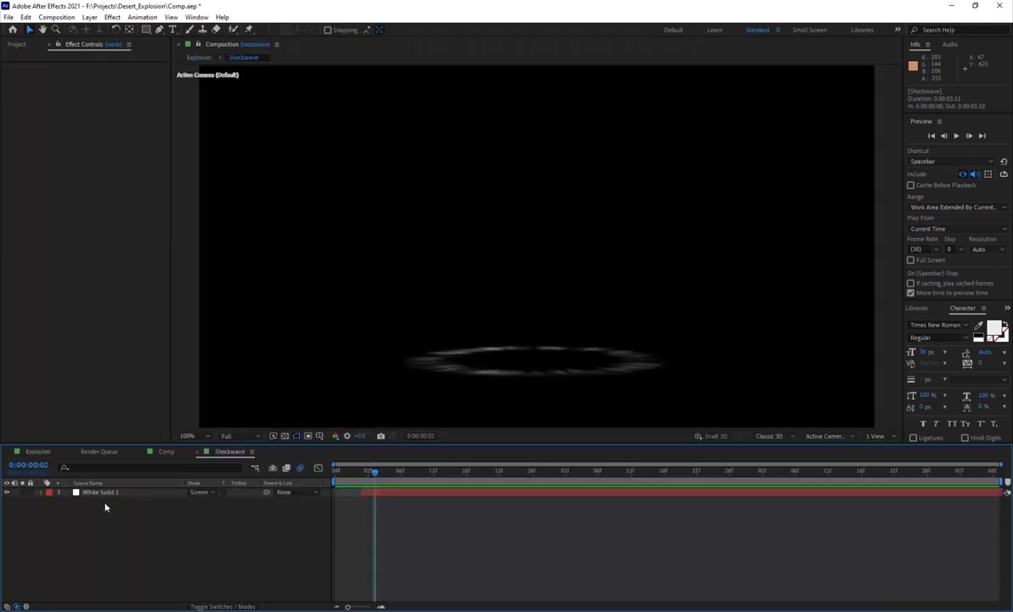
left_click(136, 493)
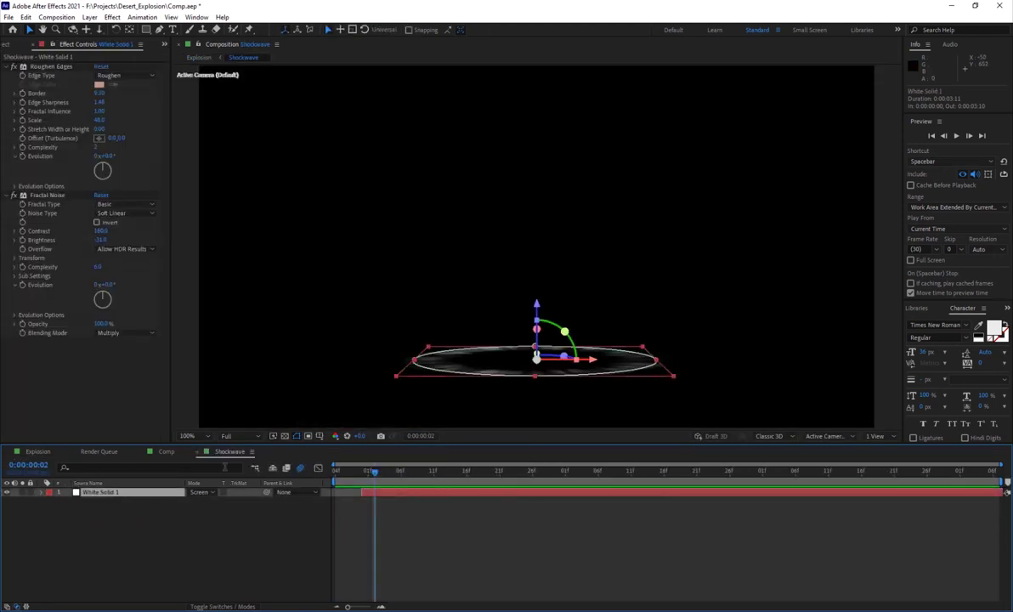
left_click(489, 547)
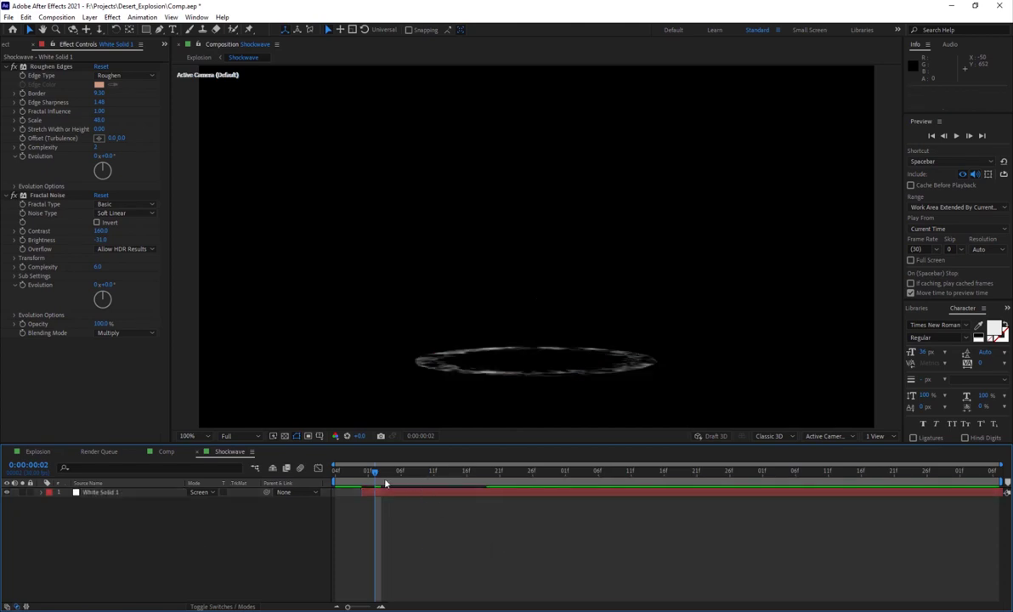
mouse_move(381, 482)
left_mouse_down()
mouse_move(421, 486)
mouse_move(377, 493)
mouse_move(388, 493)
left_mouse_up()
Add a white 2500 × 2500 px solid to the Shockwave composition and mask it with a circle drawn from its centre
right_click(246, 529)
mouse_move(328, 413)
left_click(423, 440)
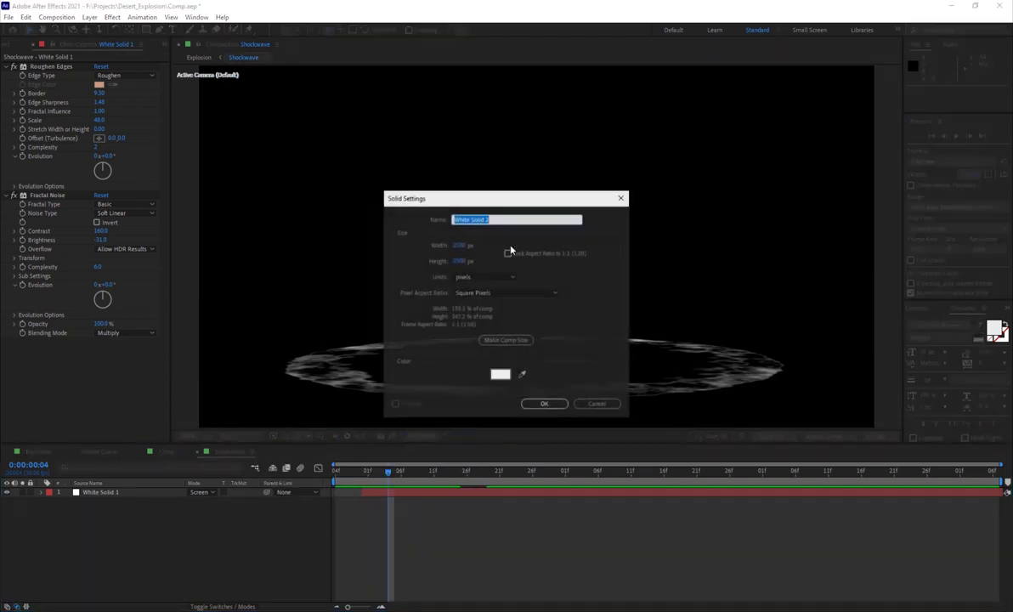
left_click(544, 404)
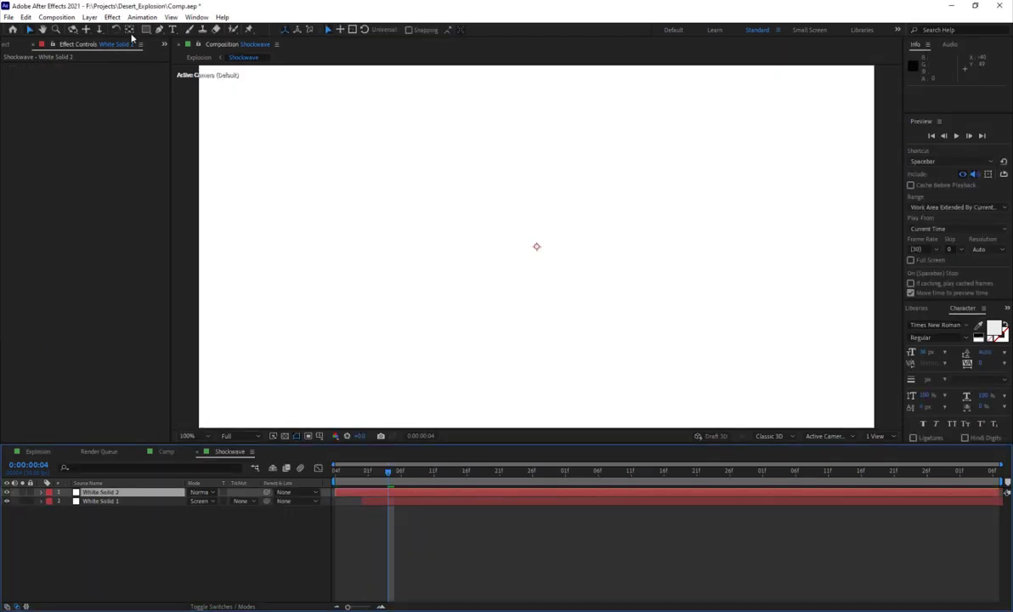
left_click_drag(146, 29, 175, 61)
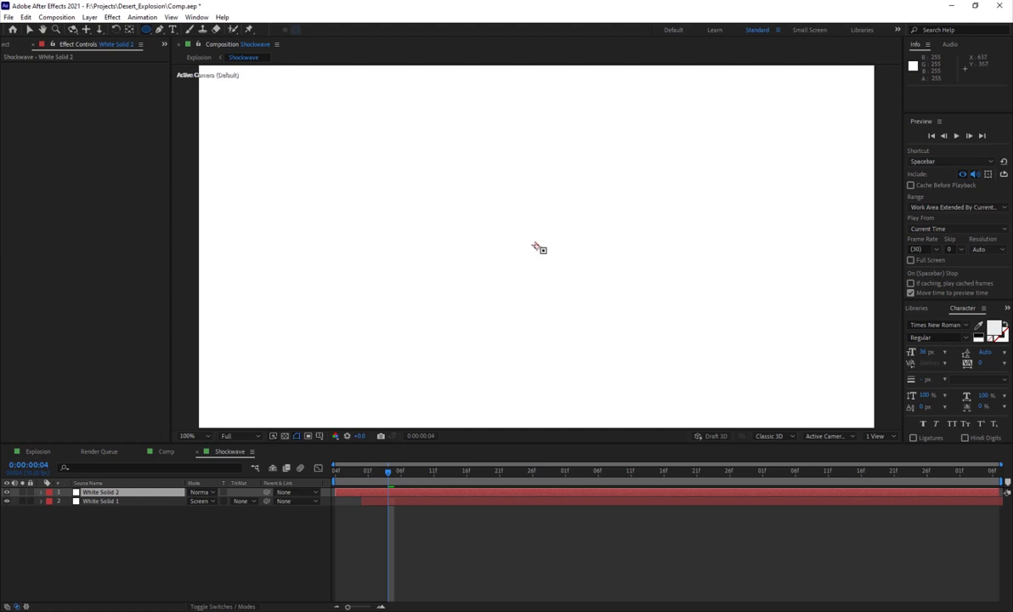
left_click_drag(536, 246, 681, 333, "ctrl")
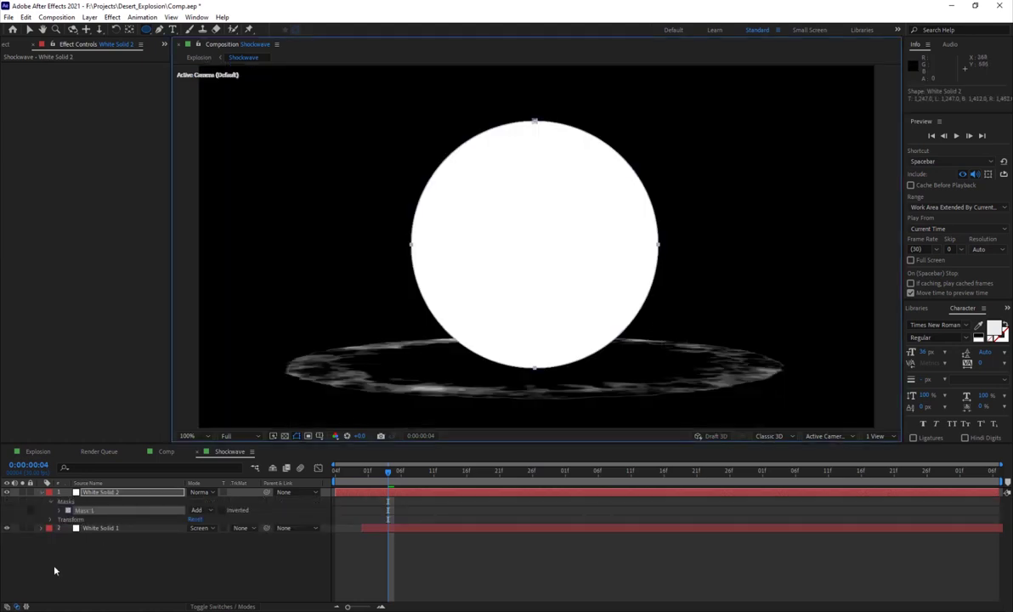
Duplicate Mask 1 on White Solid 2 and set the copied mask's mode to Subtract
left_click(118, 516)
key("ctrl+d")
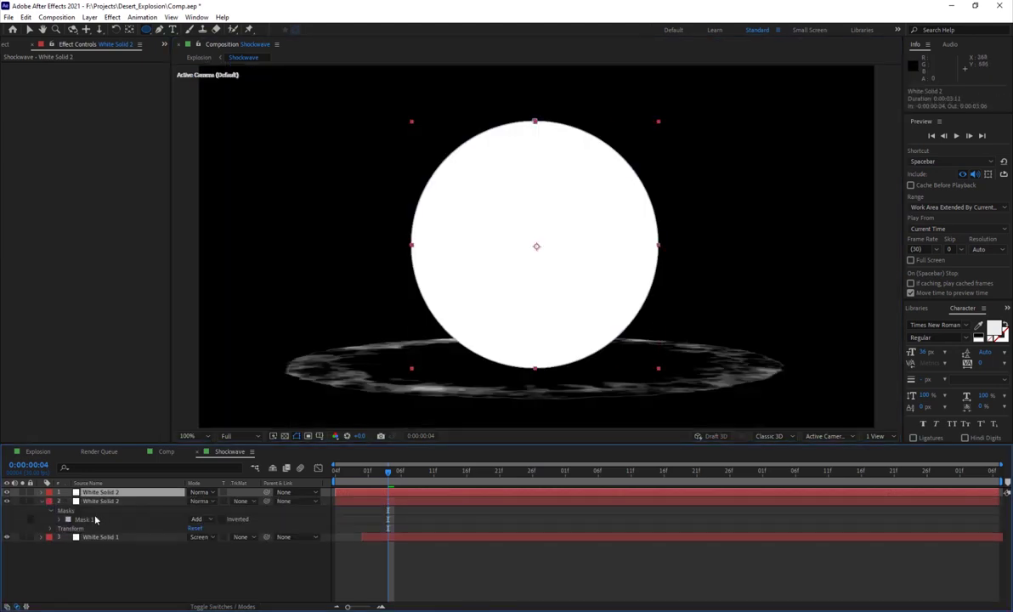
key("ctrl+z")
left_click(95, 512)
key("ctrl+d")
left_click(200, 520)
left_click(223, 554)
Set Mask 2's expansion to -44 pixels and its feather to 90 pixels to form a soft-edged ring
left_click(59, 519)
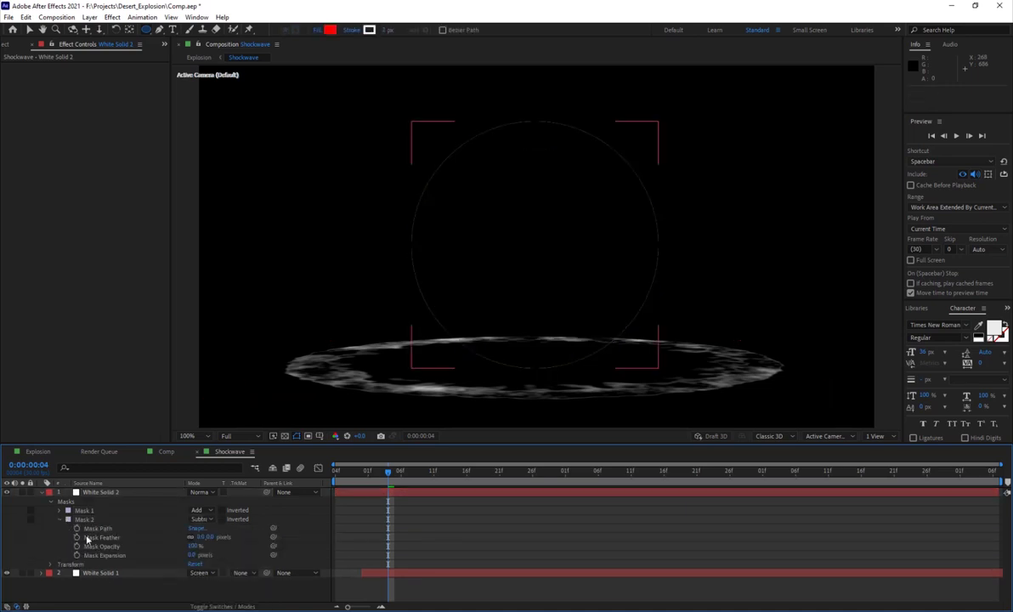
left_click_drag(192, 557, 170, 556)
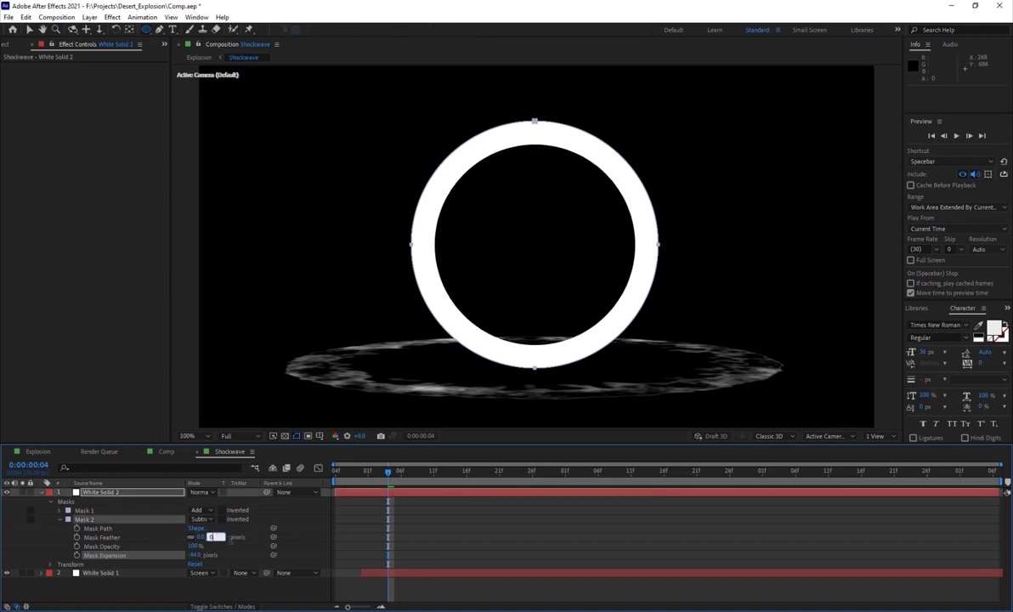
type("90")
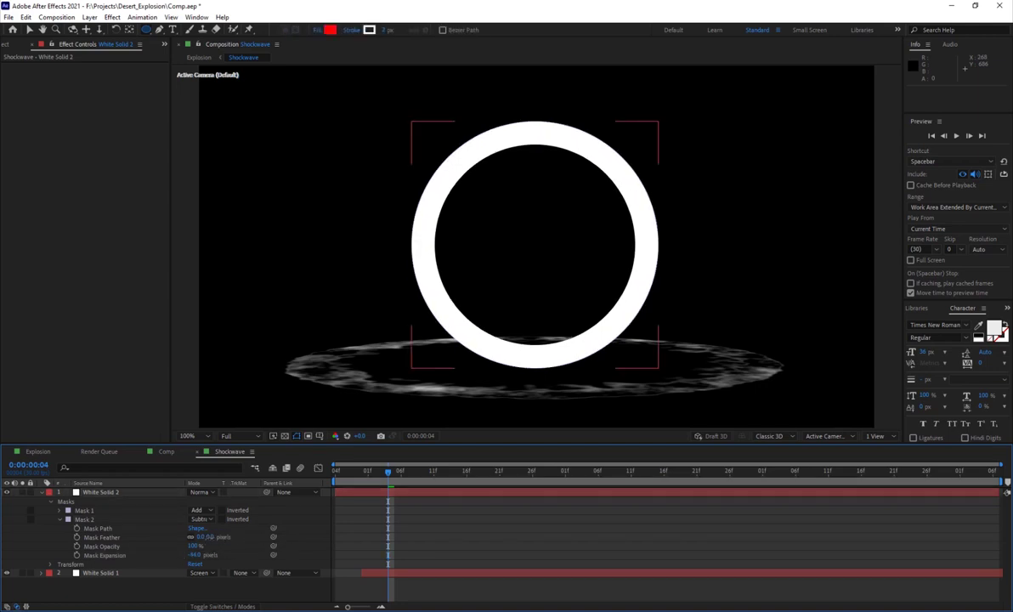
key("Return")
Apply the Roughen Edges effect to White Solid 2 and reduce its scale to about 36
left_click(112, 17)
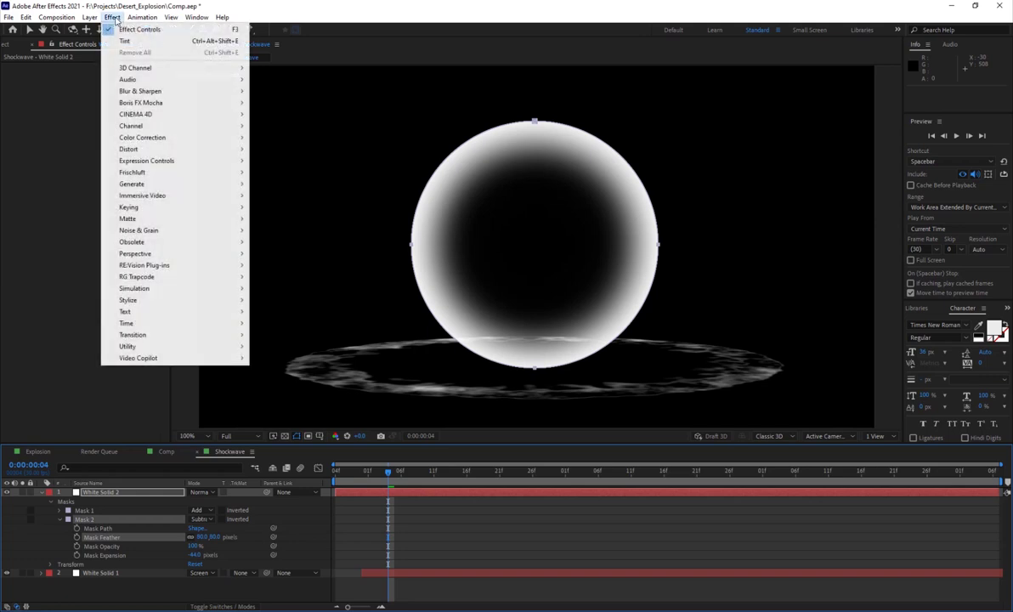
mouse_move(148, 301)
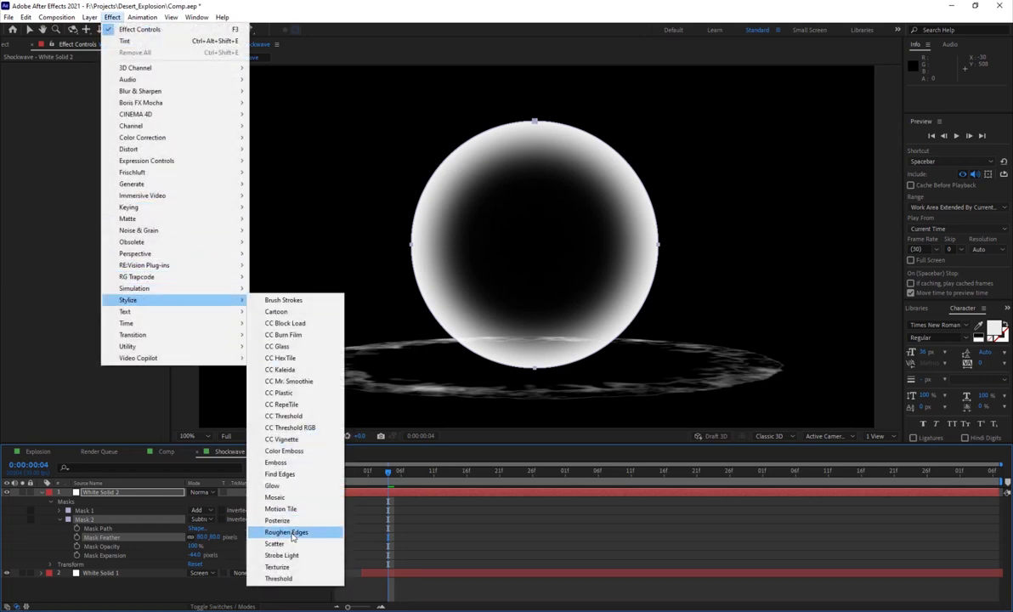
left_click(284, 533)
key("v")
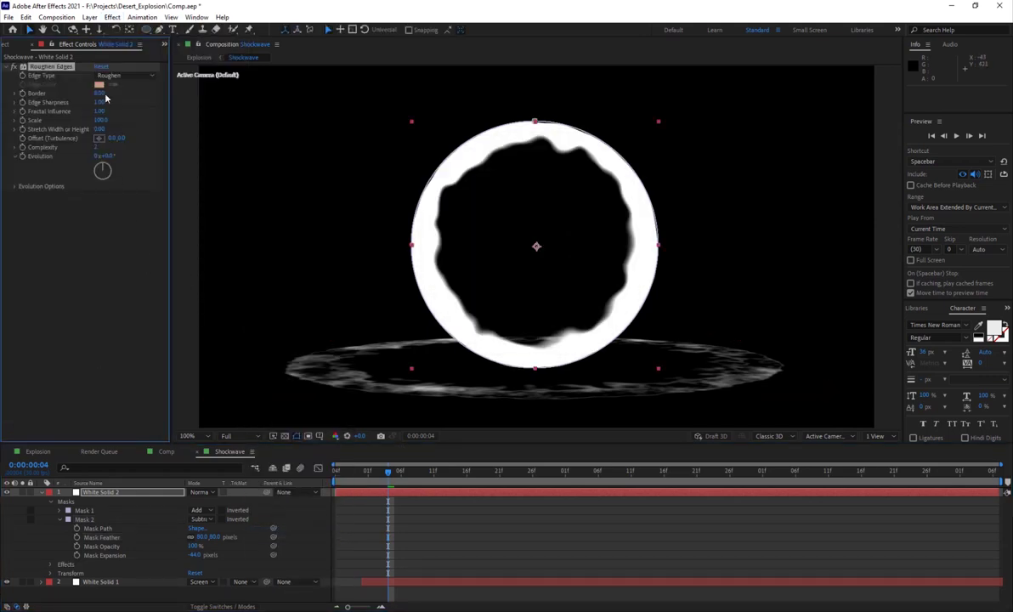
left_click_drag(99, 120, 75, 129)
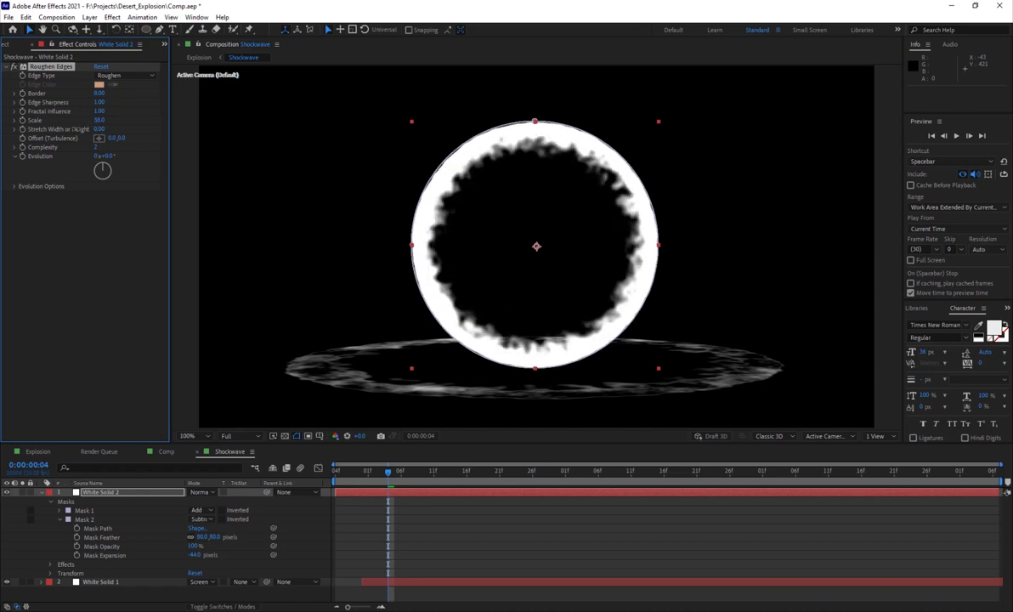
Add the Fractal Noise effect to White Solid 2 with its default settings
left_click(113, 17)
mouse_move(140, 231)
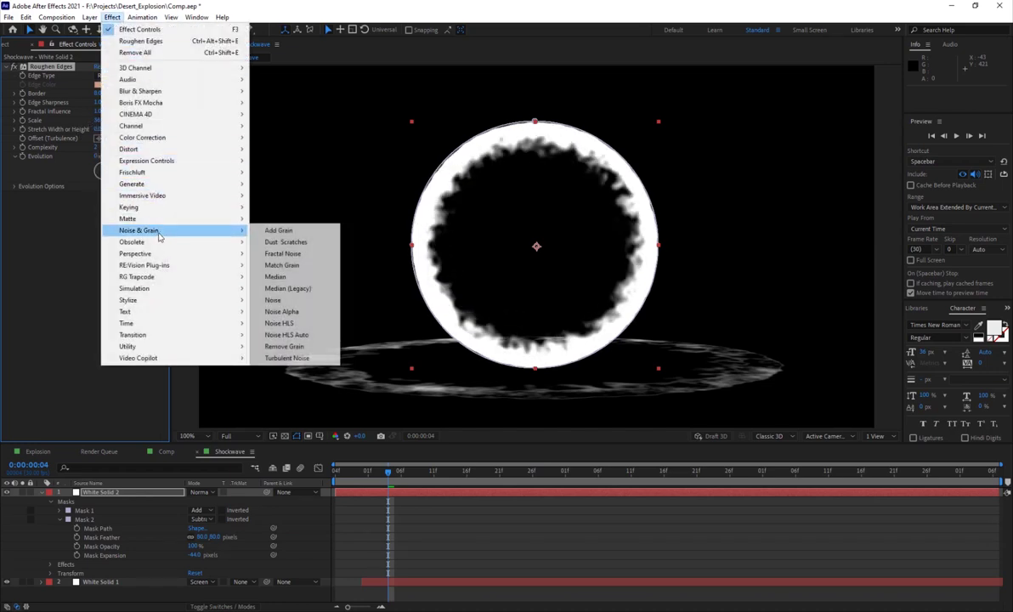
left_click(280, 253)
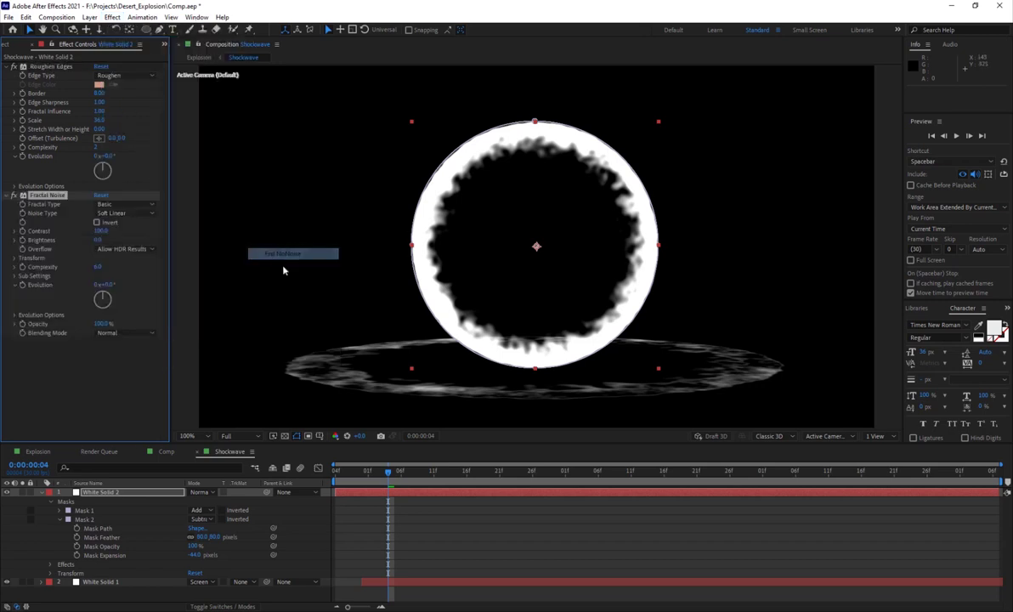
left_click(483, 543)
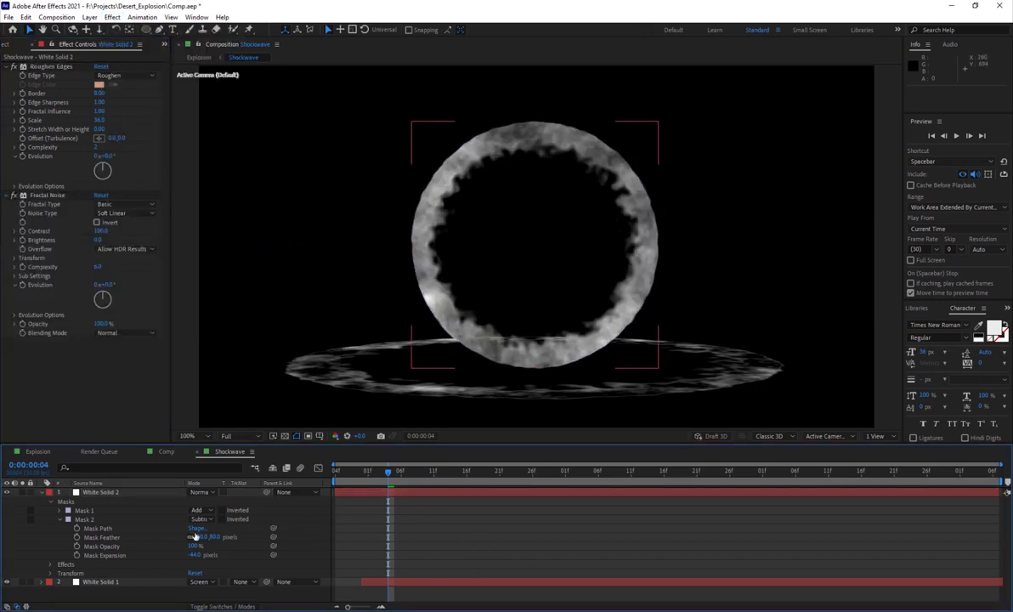
Keyframe White Solid 2's scale from 0% at frame -4 to a much larger size about twelve frames on
left_click(101, 493)
key("s")
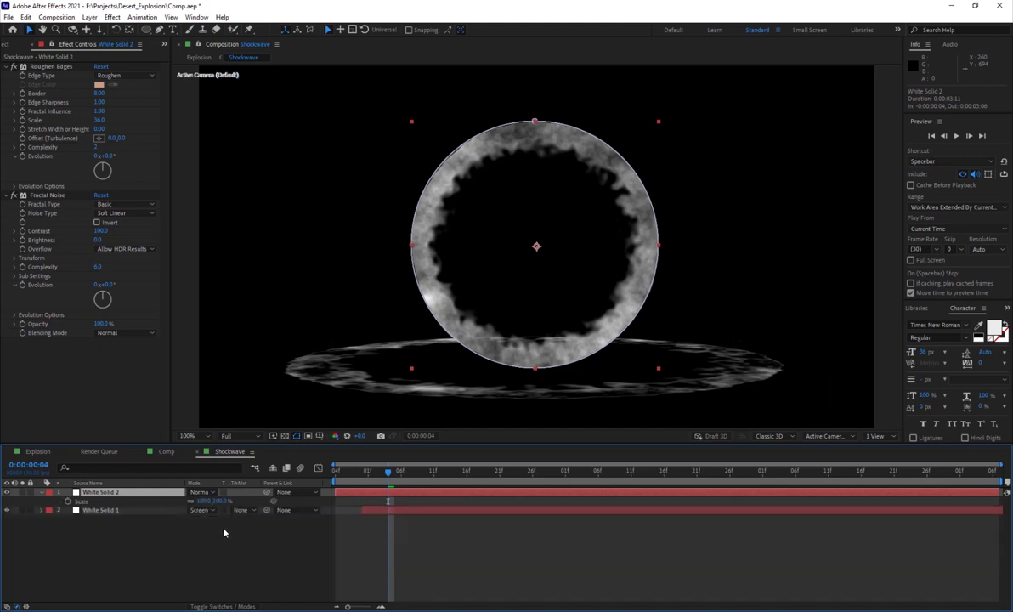
left_click_drag(204, 502, 189, 507)
left_click(111, 531)
left_click_drag(383, 475, 258, 486)
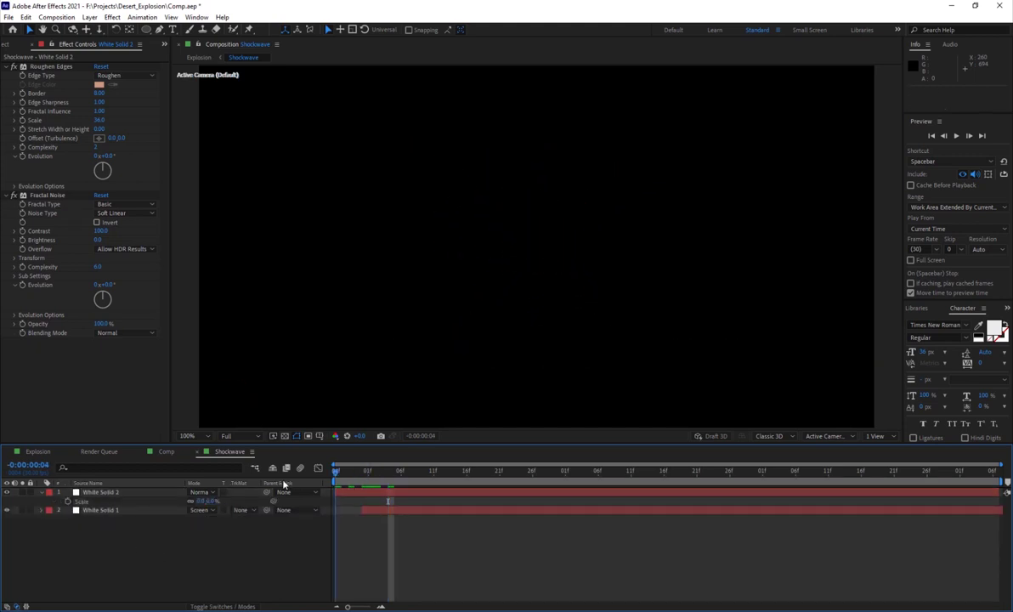
left_click(68, 502)
left_click_drag(377, 475, 414, 474)
left_click_drag(201, 502, 476, 502)
Move to frame 3 and make White Solid 2 a 3D layer
left_click_drag(355, 476, 381, 485)
key("F4")
left_click(246, 493)
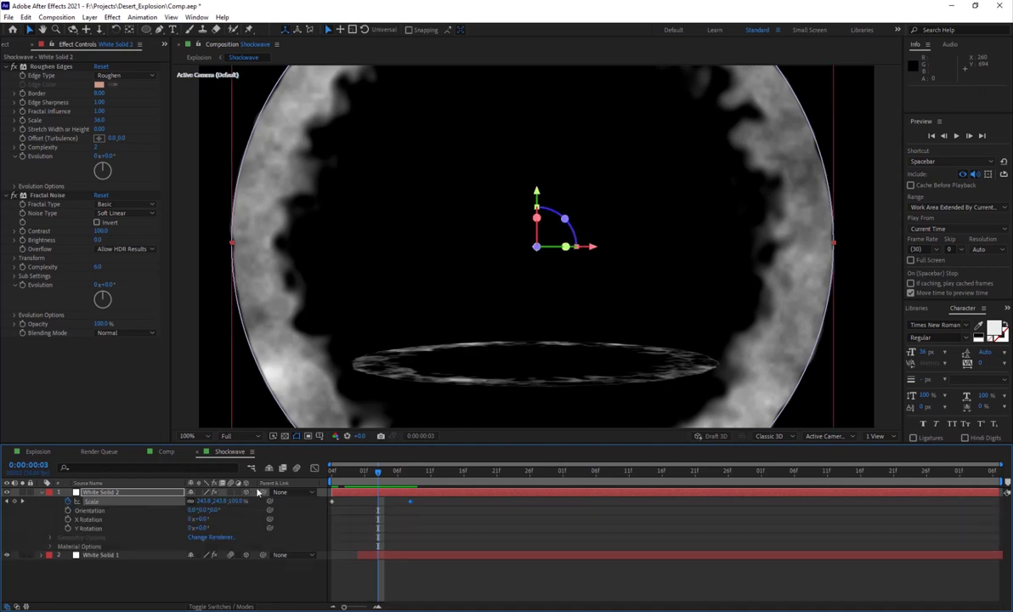
key("w")
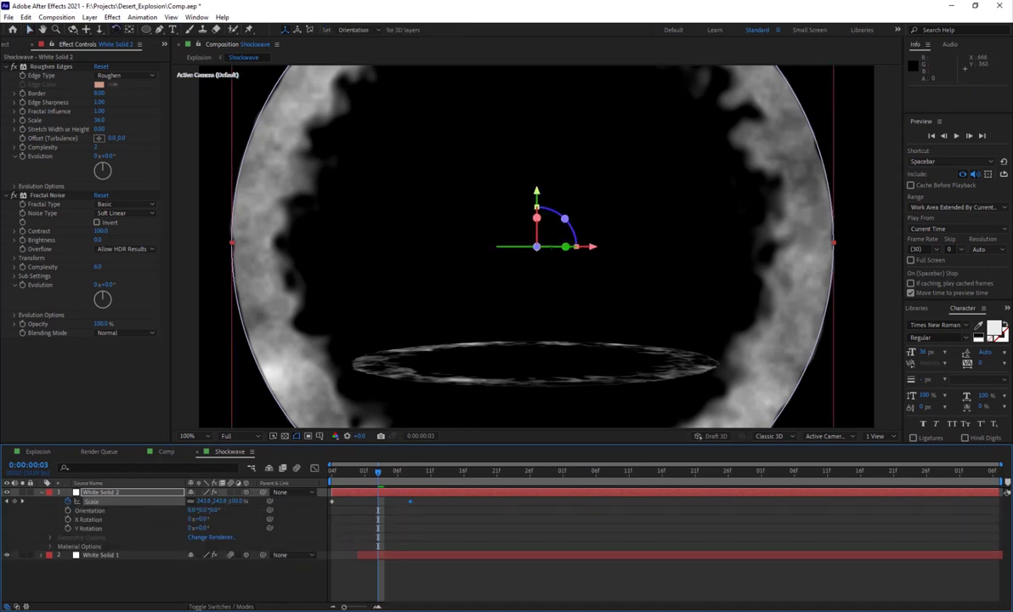
left_click_drag(551, 246, 548, 248)
key("ctrl+z")
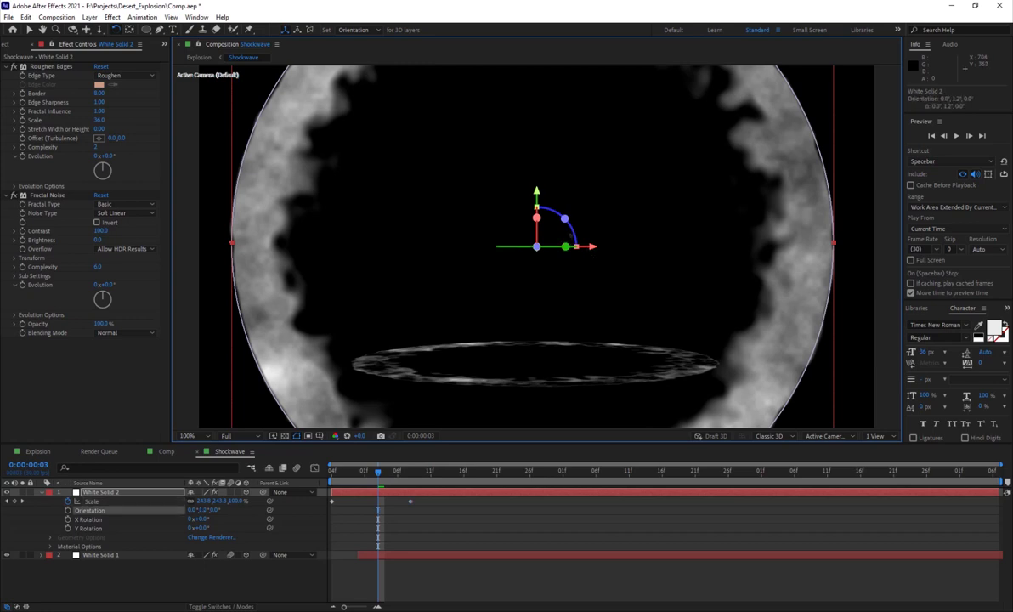
left_click_drag(566, 247, 582, 214)
key("ctrl+z")
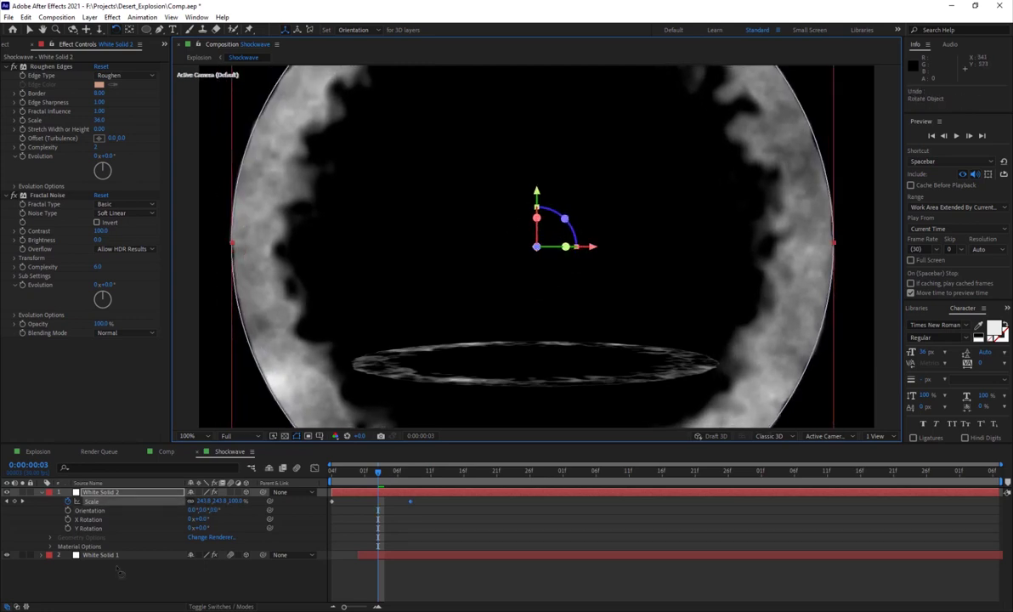
Set White Solid 2's X rotation to 90° and lower the layer to the ground at Y position 570
key("r")
mouse_move(202, 510)
left_mouse_down()
mouse_move(223, 511)
mouse_move(204, 512)
left_mouse_up()
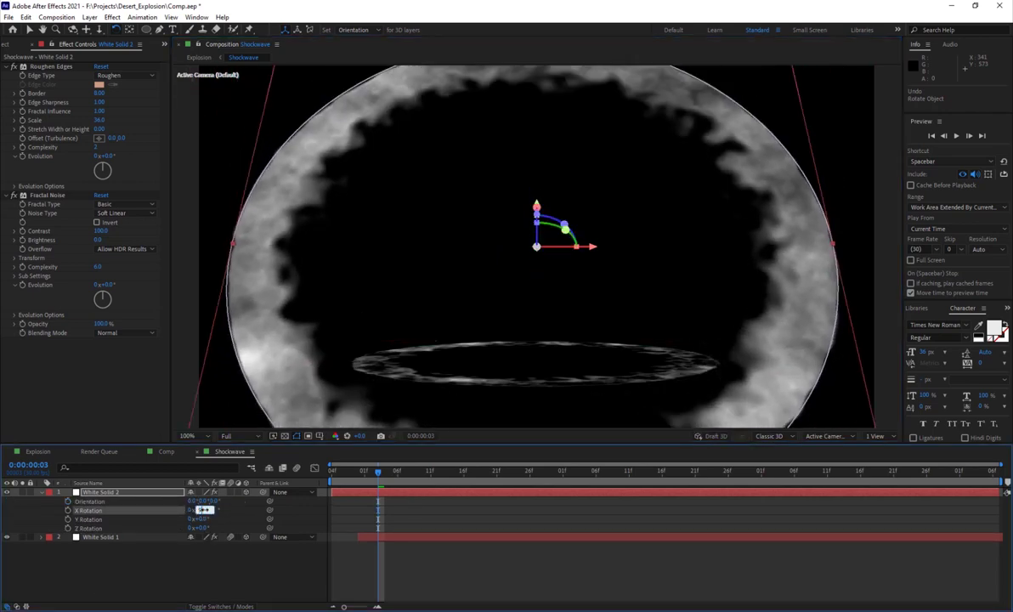
type("90")
key("Return")
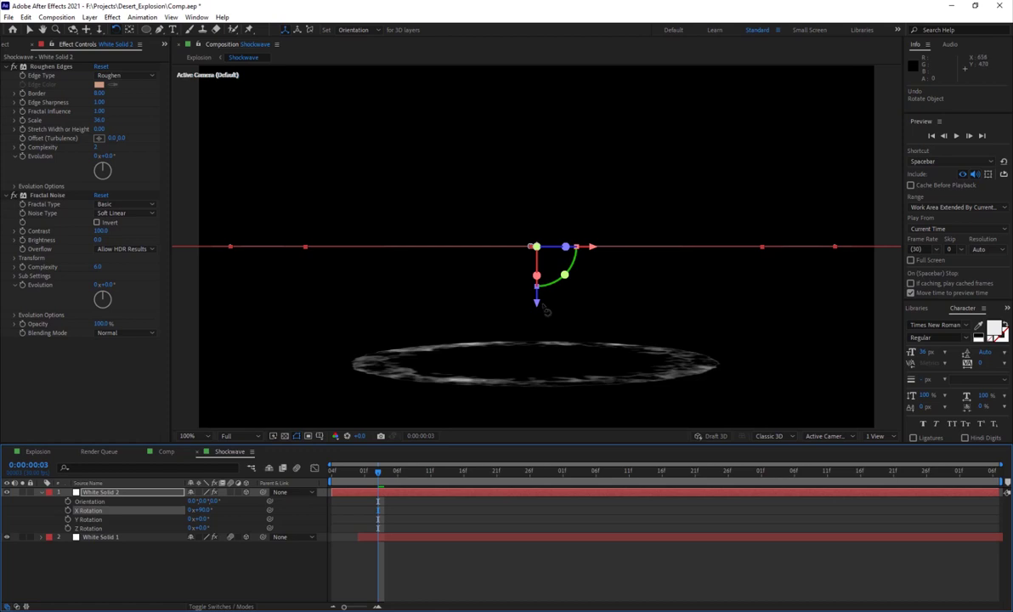
left_click_drag(540, 319, 557, 419)
Turn on motion blur for the new shockwave ring in the Shockwave composition and preview its growth
key("space")
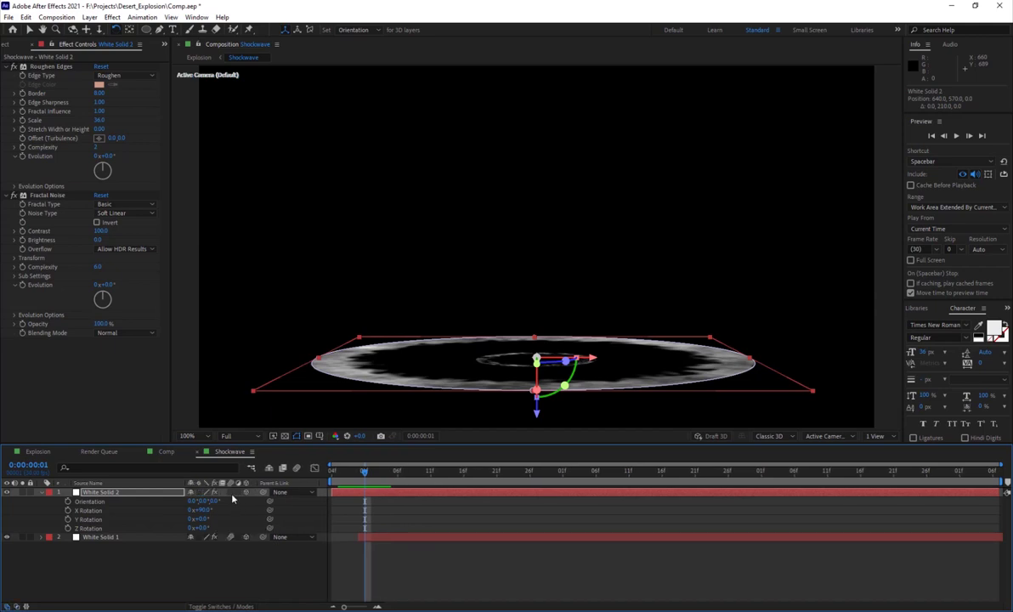
left_click(296, 468)
key("space")
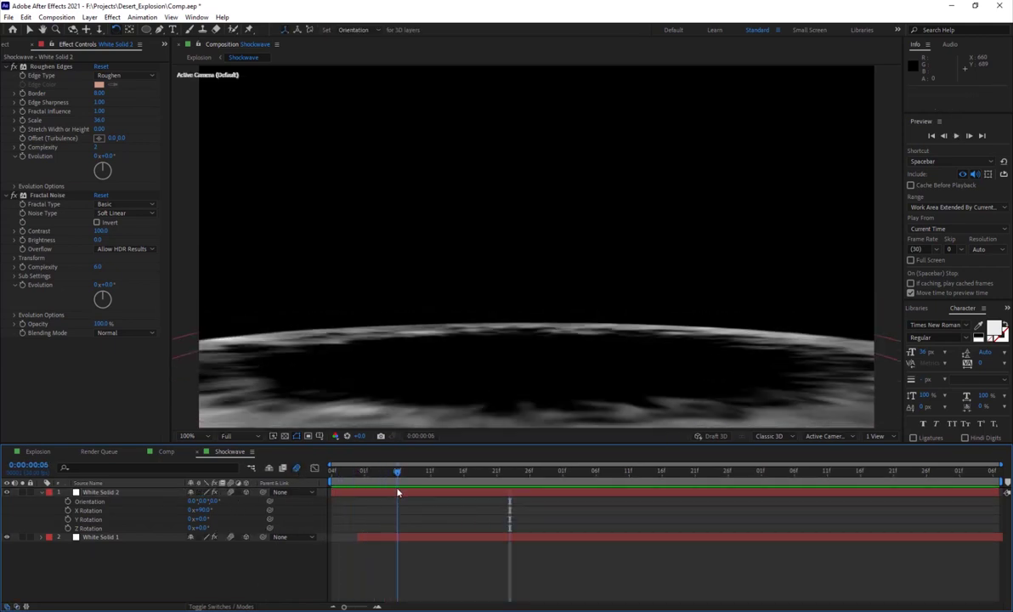
Scrub through the Comp composition to 0:00:01:27, then open the Explosion composition and go to frame 12
left_click(164, 453)
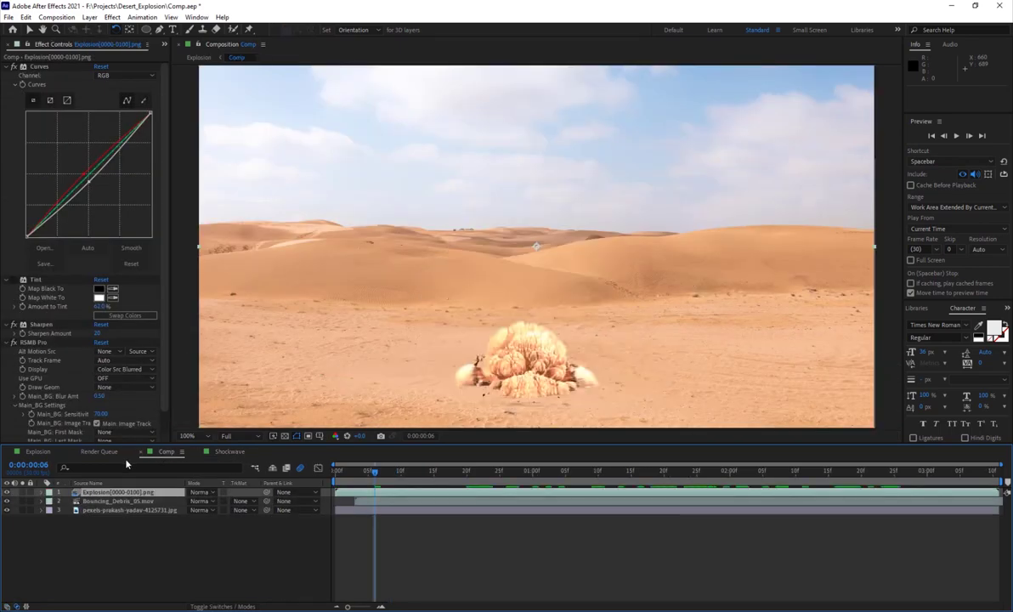
left_click_drag(339, 483, 711, 483)
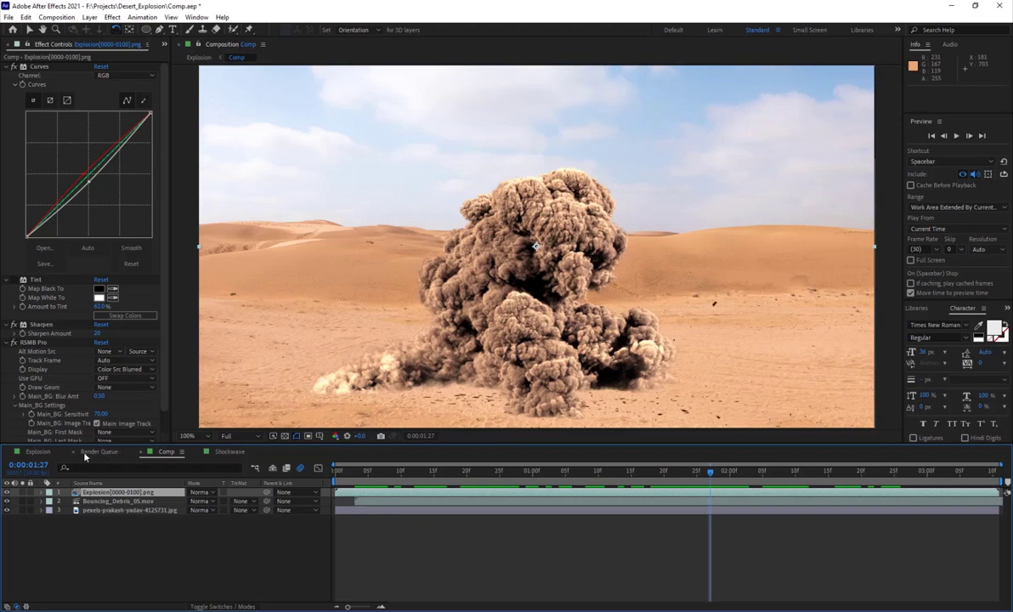
left_click(49, 456)
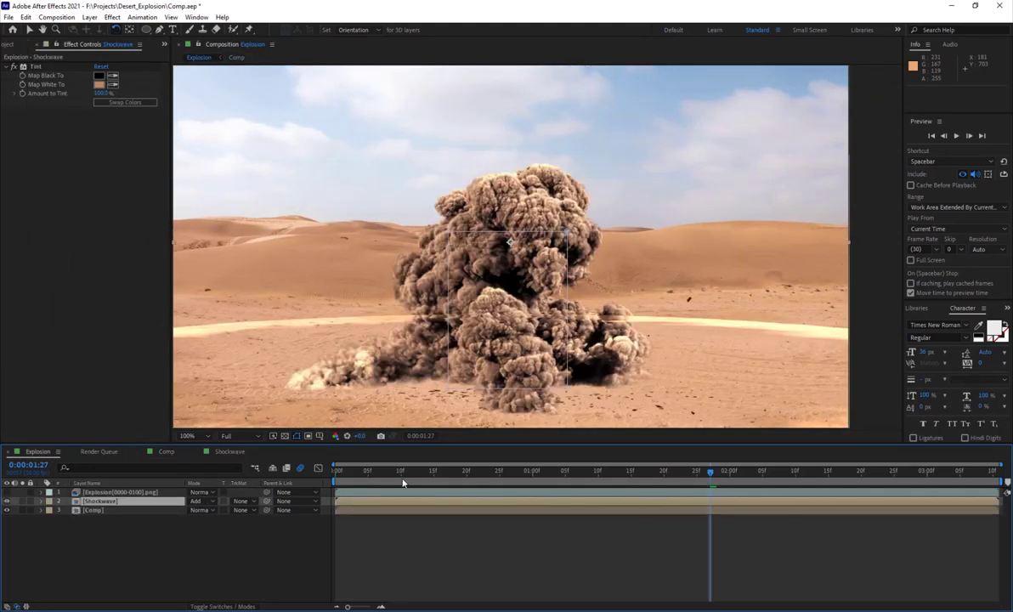
mouse_move(404, 482)
left_mouse_down()
mouse_move(502, 482)
mouse_move(414, 485)
left_mouse_up()
Examine the Comp layer's Displacement Map effect with Shockwave as the map layer, and play the distortion up to frame 22
left_click(91, 510)
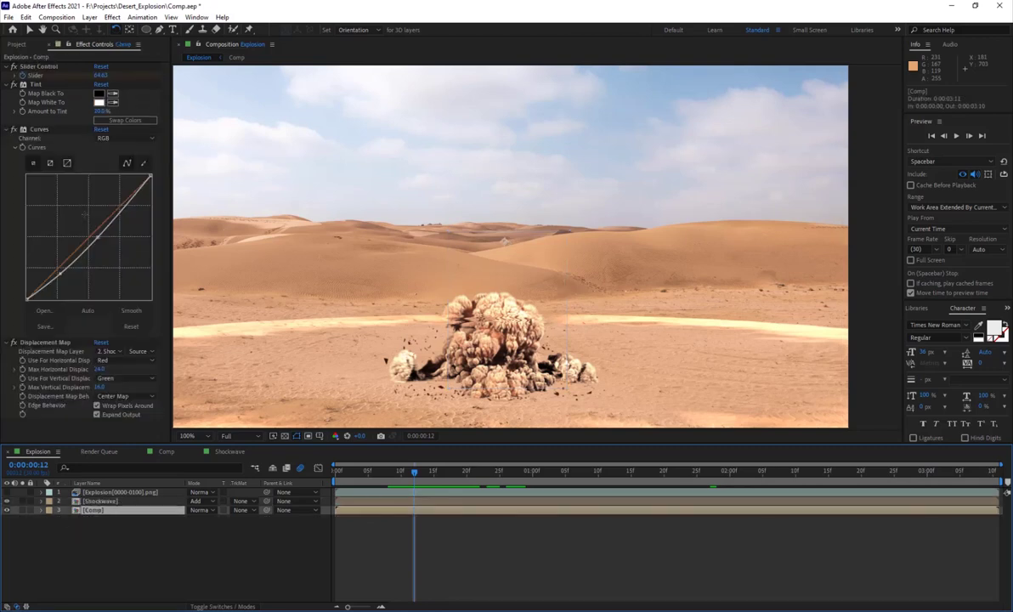
left_click(45, 342)
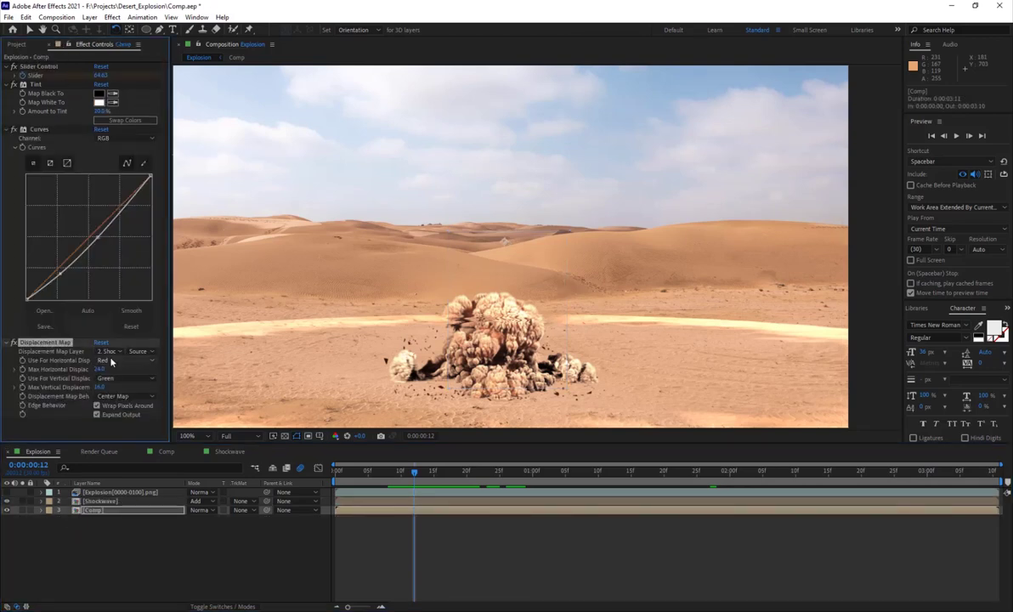
left_click(109, 351)
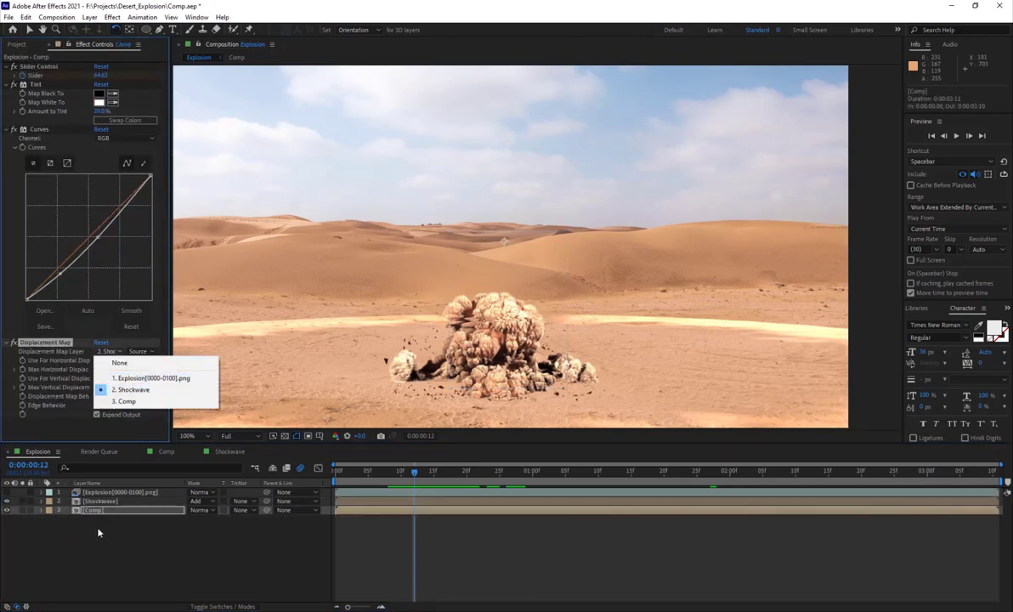
left_click(144, 392)
scroll(503, 339, "up", 2)
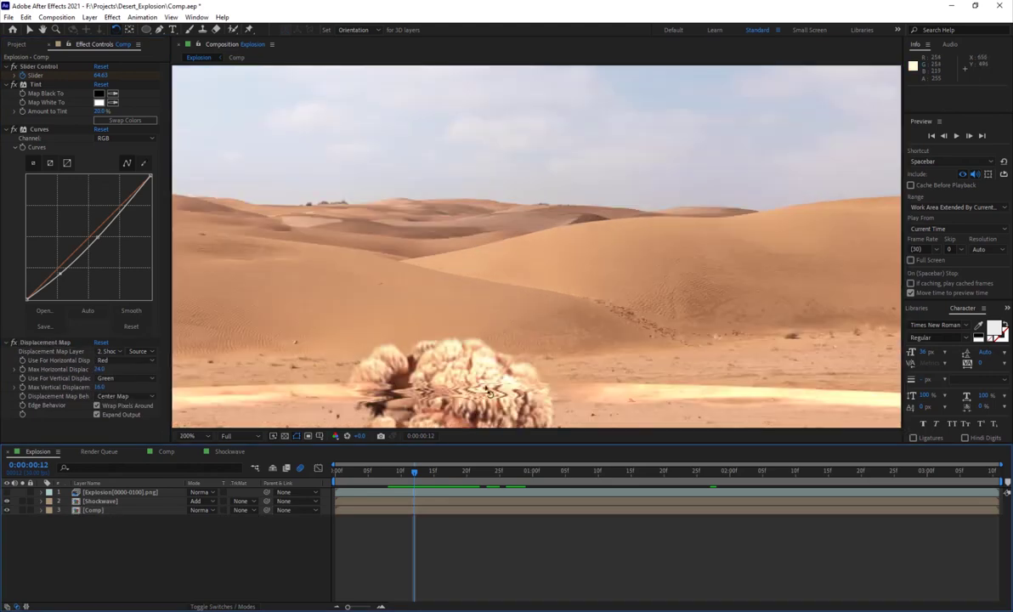
scroll(452, 369, "down", 2)
key("space")
key("space")
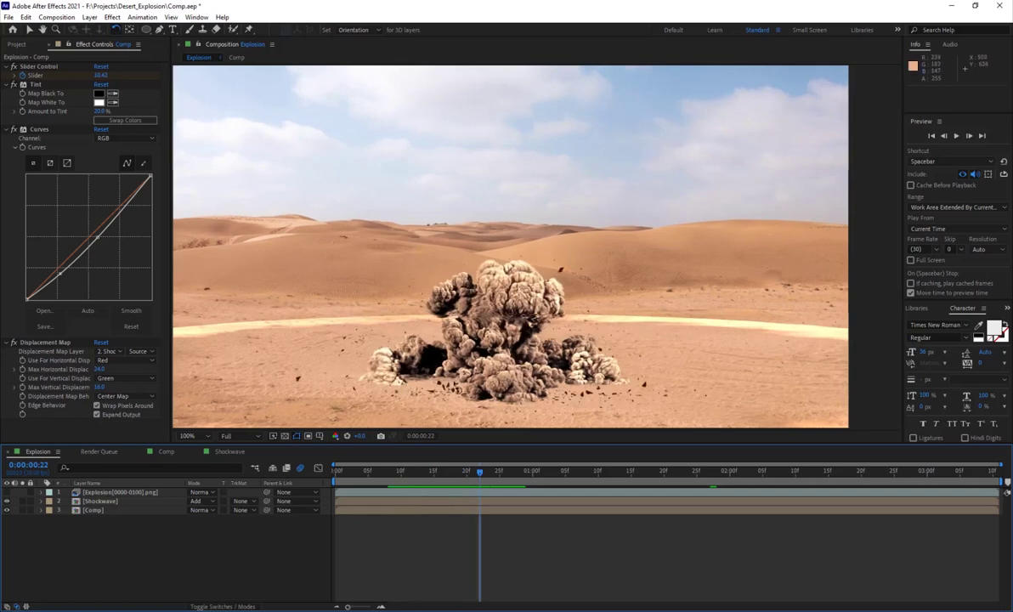
Open the Comp composition and examine the Bouncing_Debris_05.mov layer and its Tint effect in solo, scrubbing to frame 16
left_click(95, 510)
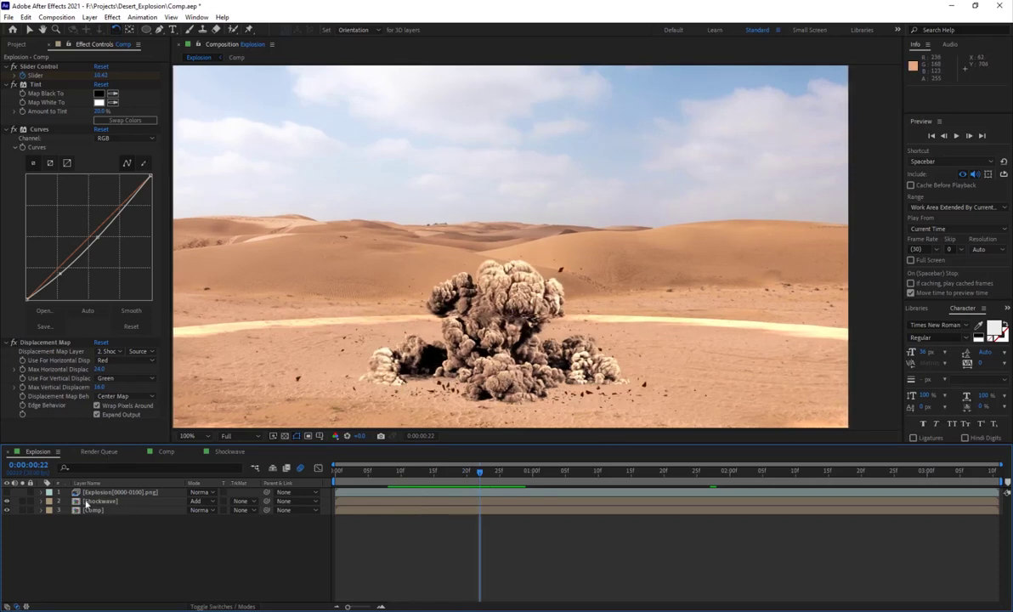
double_click(96, 510)
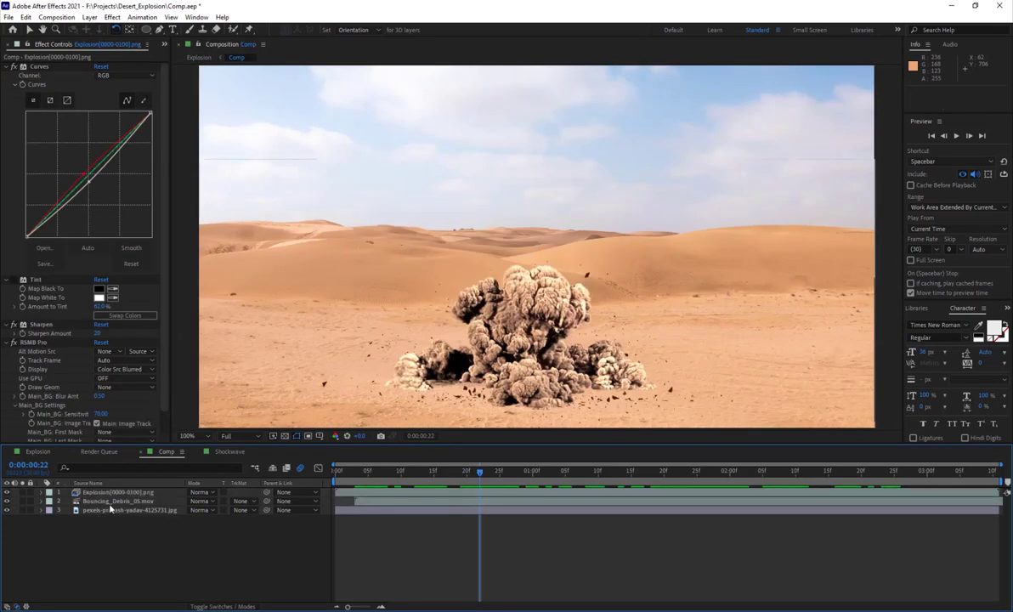
left_click(110, 500)
left_click(22, 501)
left_click_drag(364, 485, 442, 495)
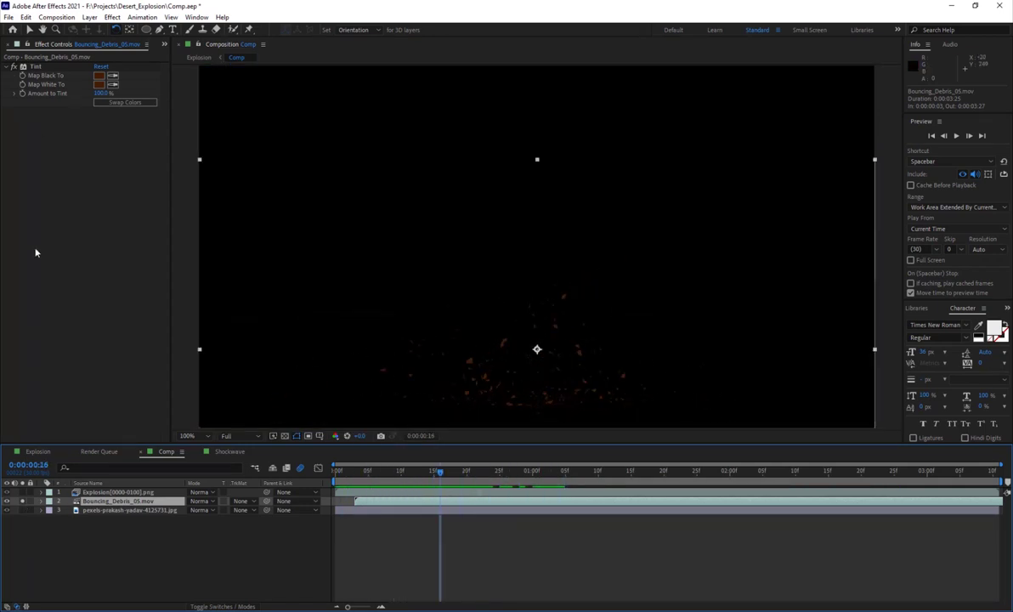
left_click(22, 501)
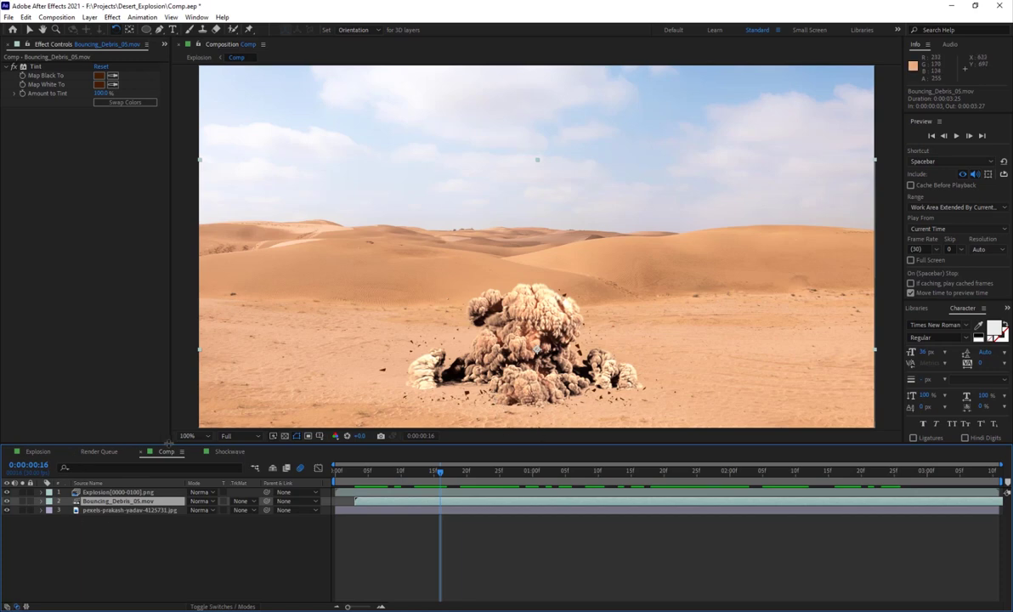
Open the Explosion composition, go to 0:00:01:03 and examine the Comp layer's Position expression wiggle(6,effect("Slider Control")("Slider"))
left_click(38, 452)
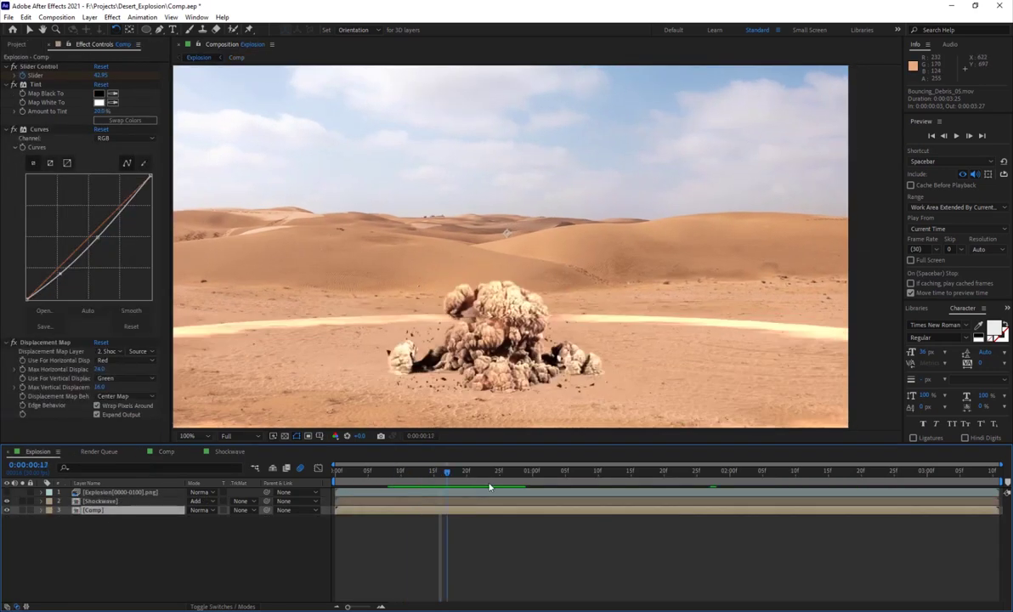
left_click_drag(501, 487, 553, 487)
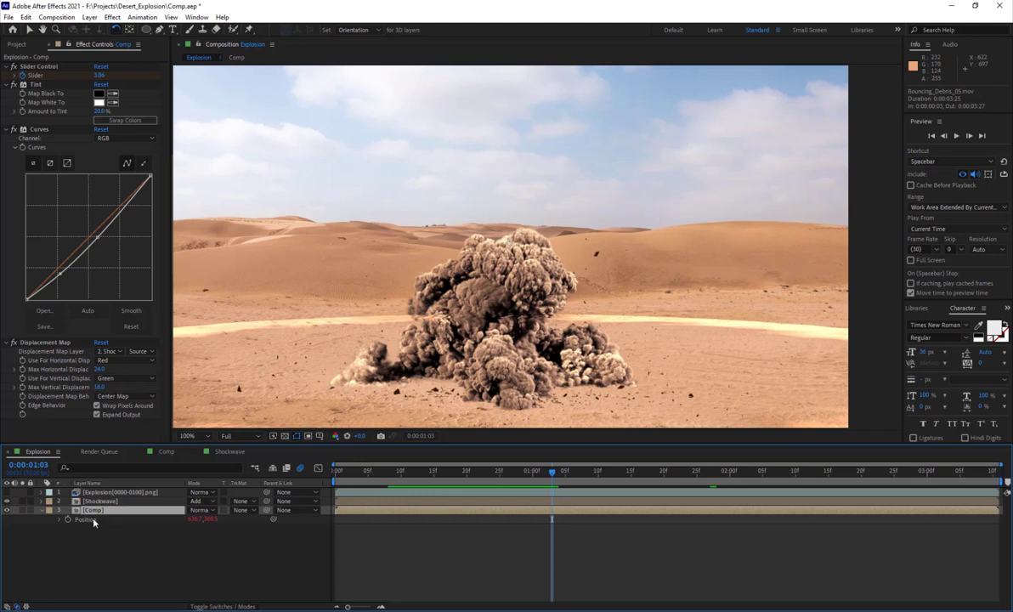
left_click(68, 520, "alt")
type("wiggle(6,effect(\"Slider Control\")(\"Slider\"))")
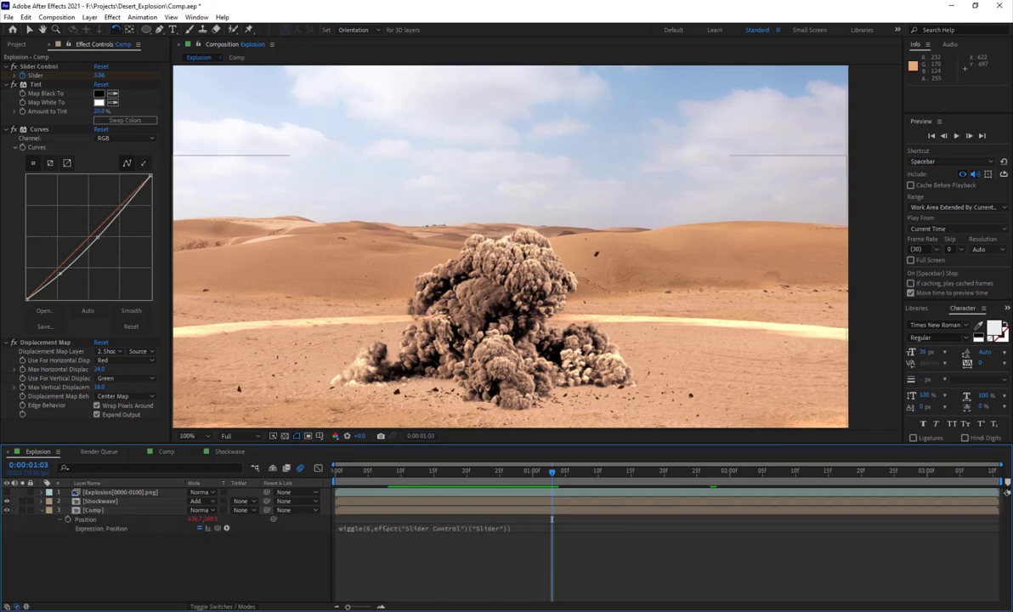
left_click(368, 528)
left_click(389, 527)
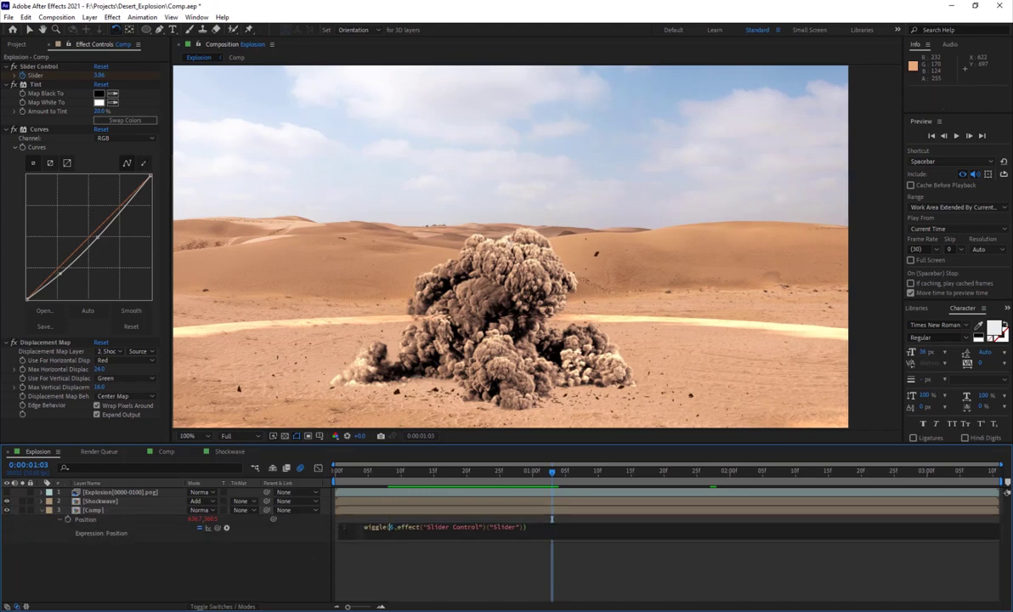
left_click(107, 315)
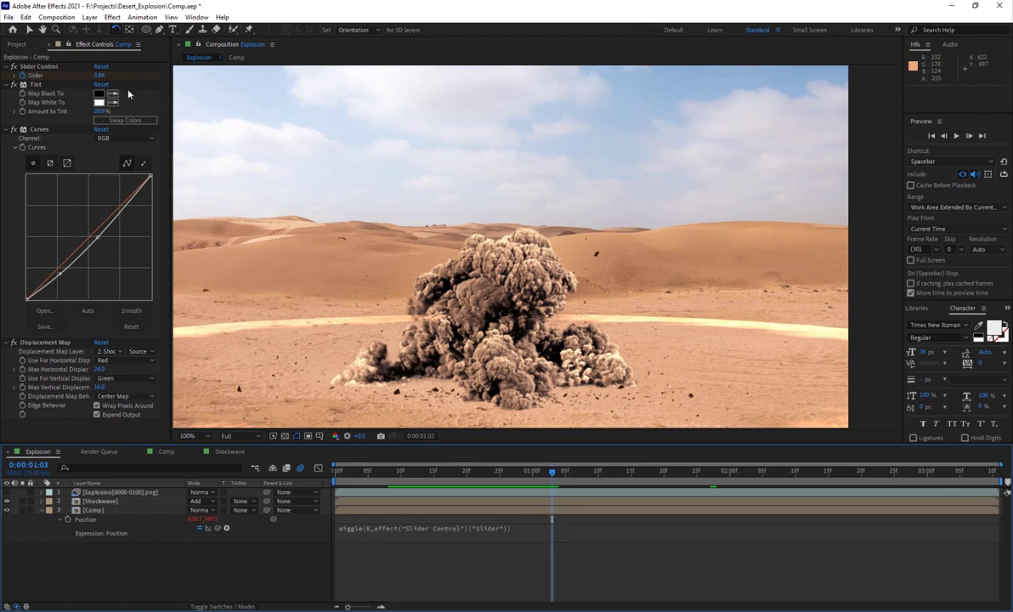
Reveal the Comp layer's Slider Control keyframes and play the camera shake up to 0:00:02:15
left_click(382, 513)
key("u")
left_click_drag(368, 476, 360, 511)
key("space")
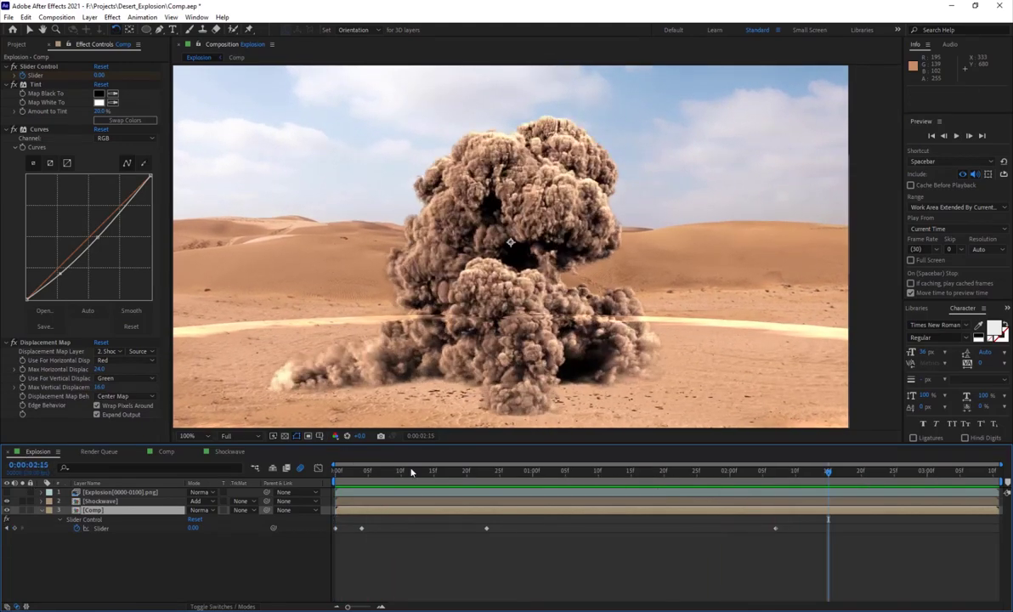
Look into the Shockwave composition at frame 2, return to the Explosion composition and play the composite
left_click_drag(394, 479, 374, 481)
double_click(104, 503)
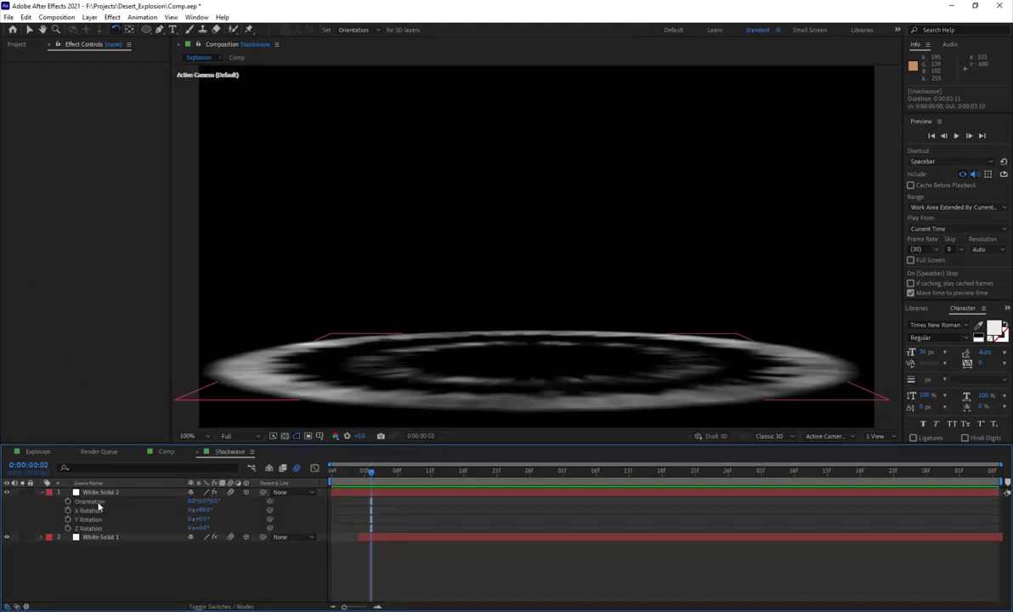
key("Tab")
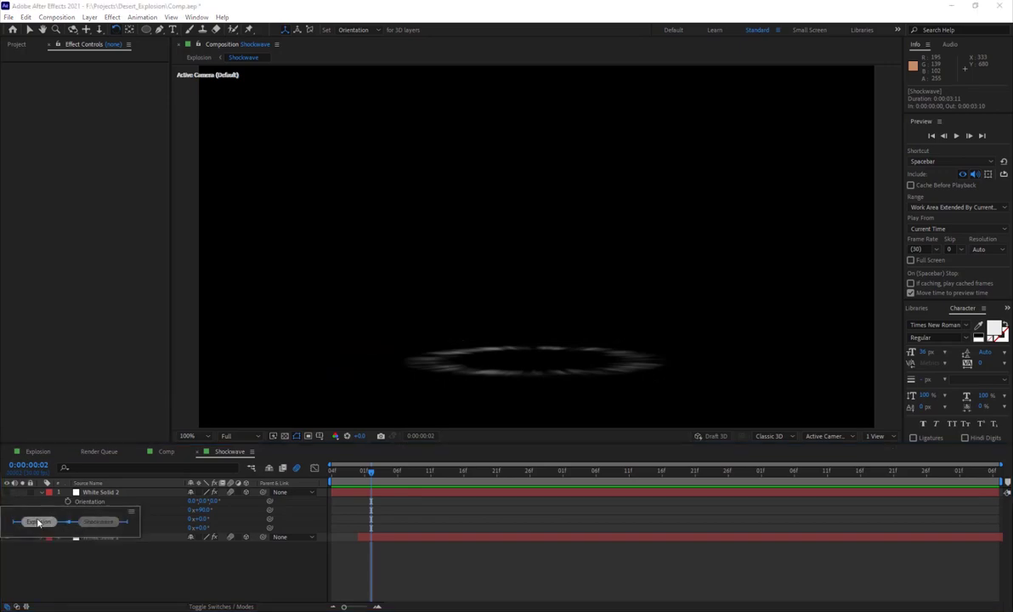
left_click(37, 522)
key("space")
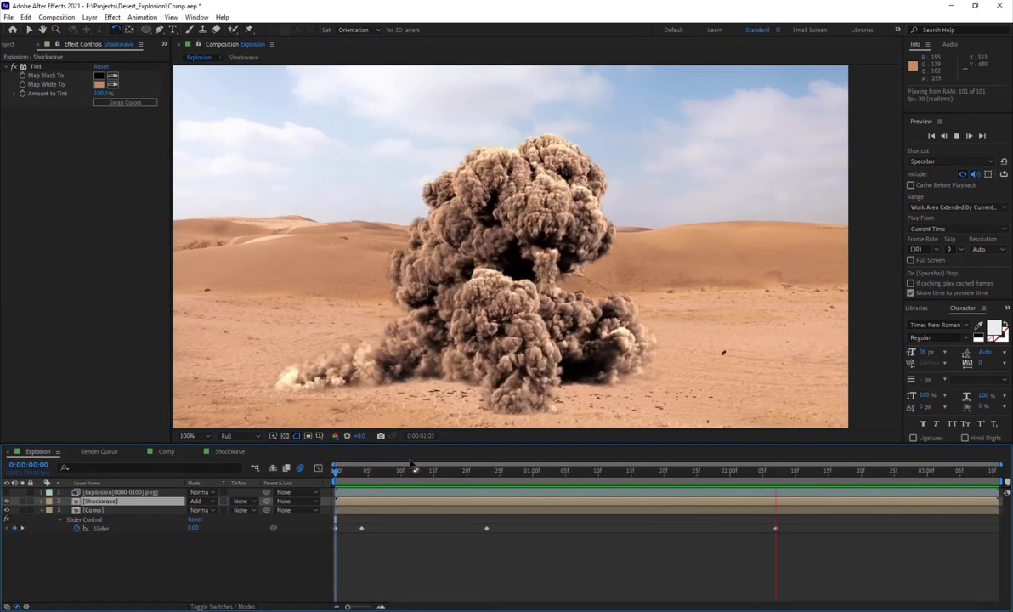
key("space")
Go back to frame 0 of the Explosion composition and play the explosion up to 0:00:02:07
left_click_drag(408, 476, 283, 483)
left_click(497, 570)
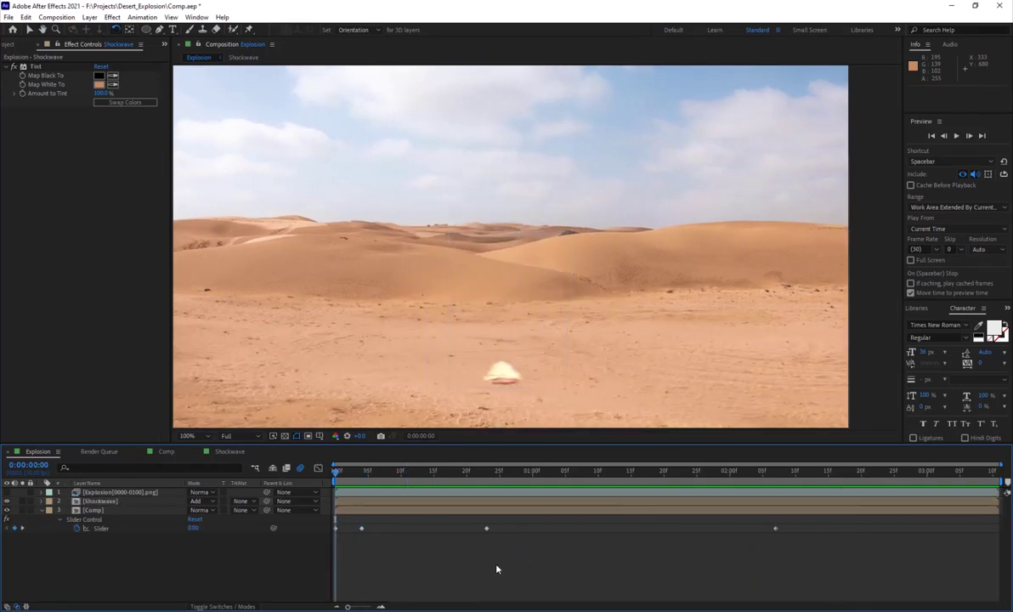
scroll(466, 357, "down", 1)
scroll(457, 306, "up", 1)
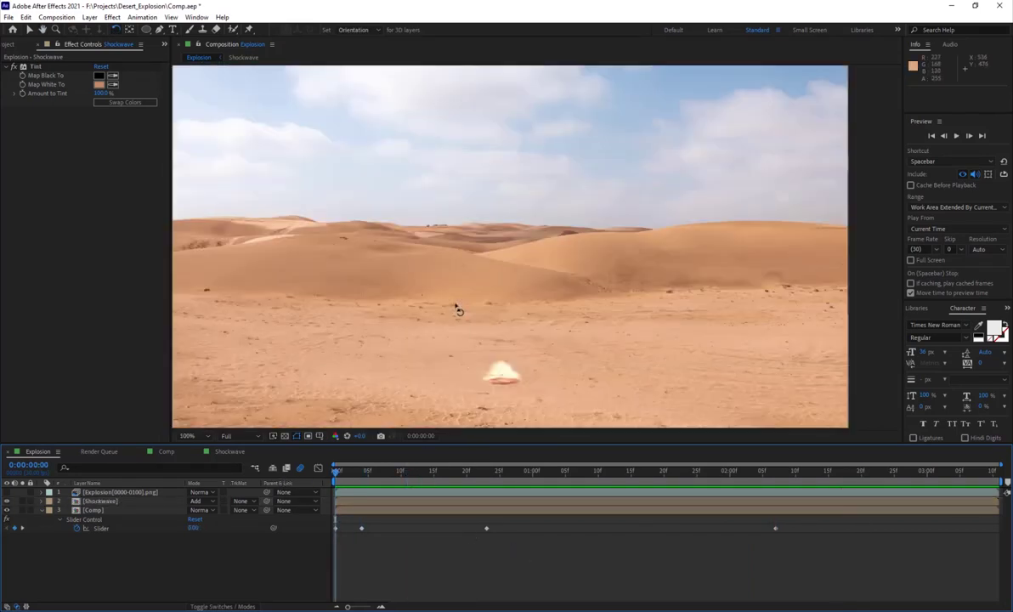
key("space")
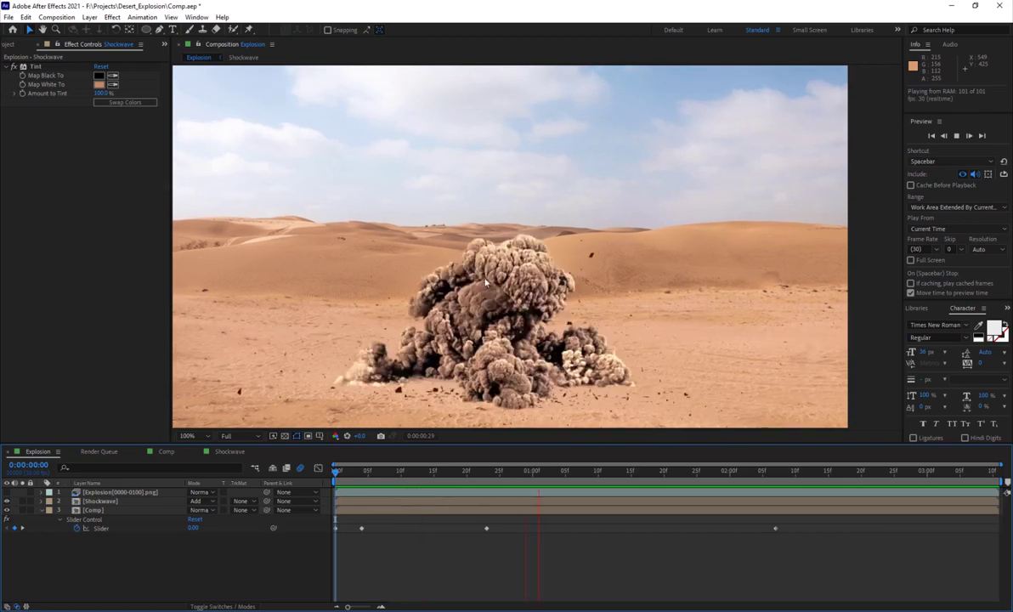
key("space")
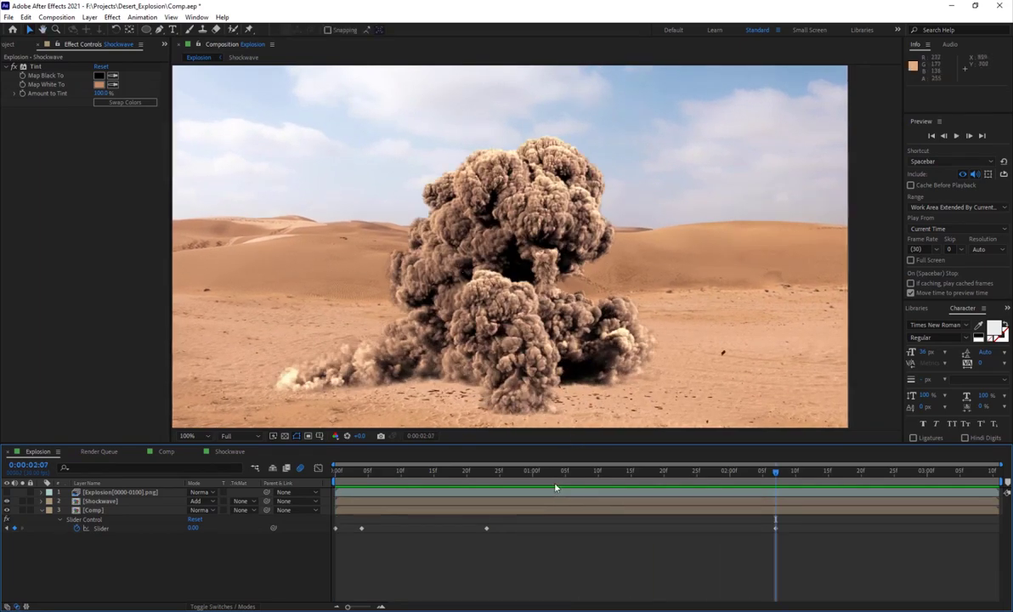
Review the finished composite by scrubbing to 0:00:02:15, 0:00:02:00 and 0:00:00:21, and play it up to 0:00:02:03
left_click_drag(563, 473, 828, 470)
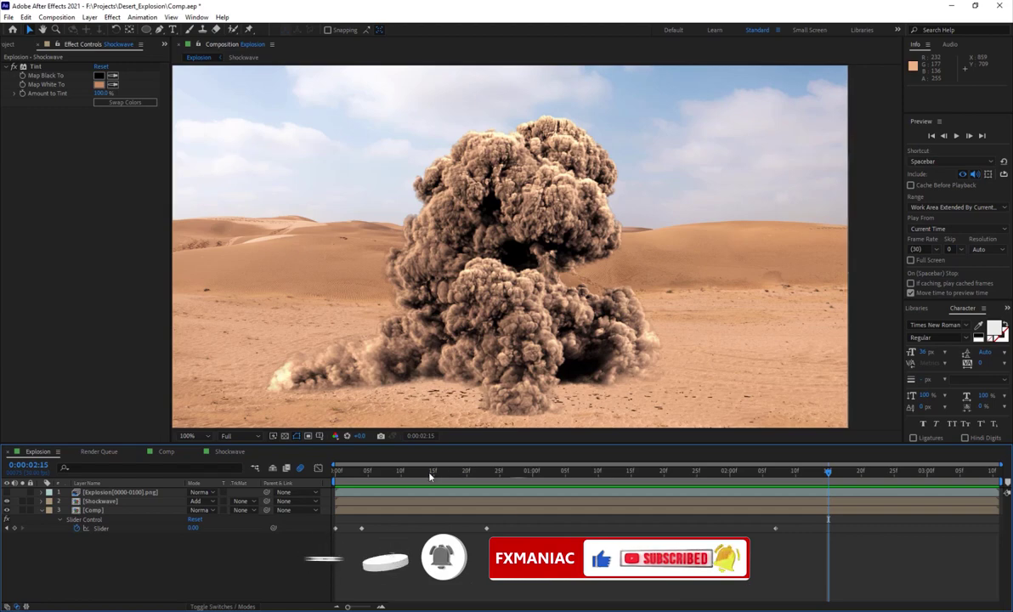
left_click_drag(432, 476, 731, 484)
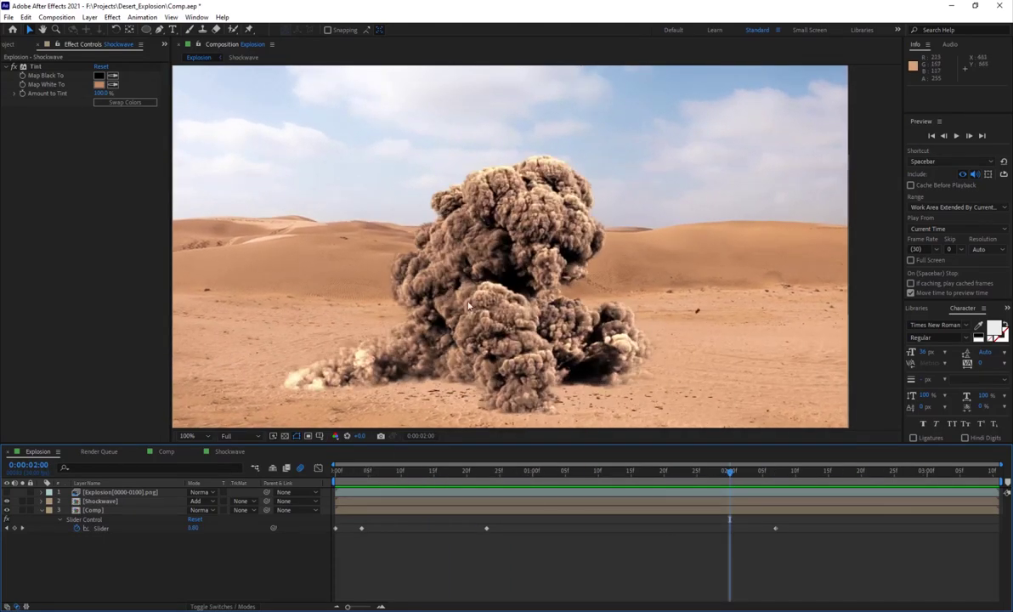
key("space")
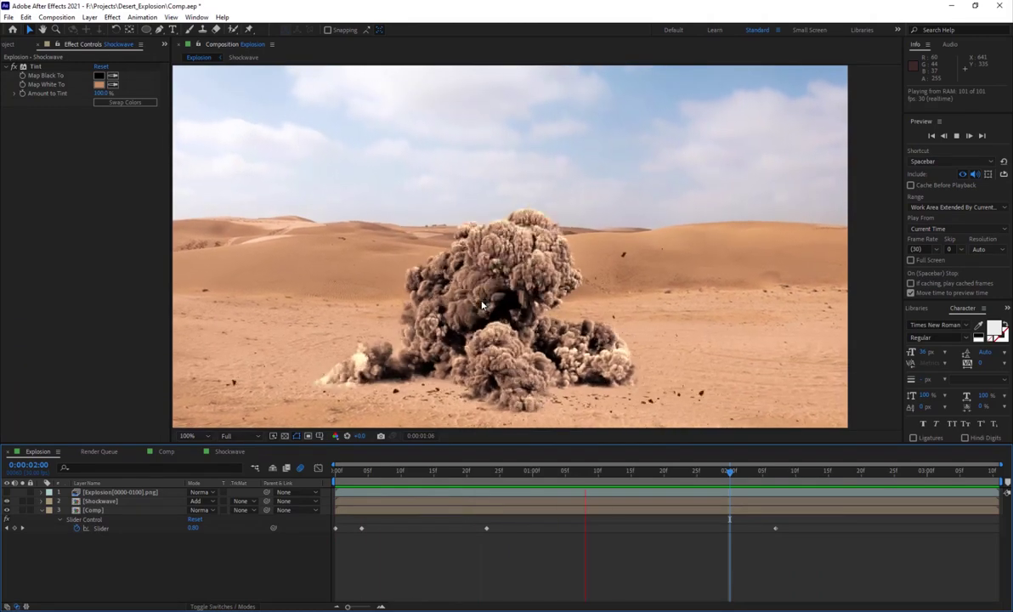
key("space")
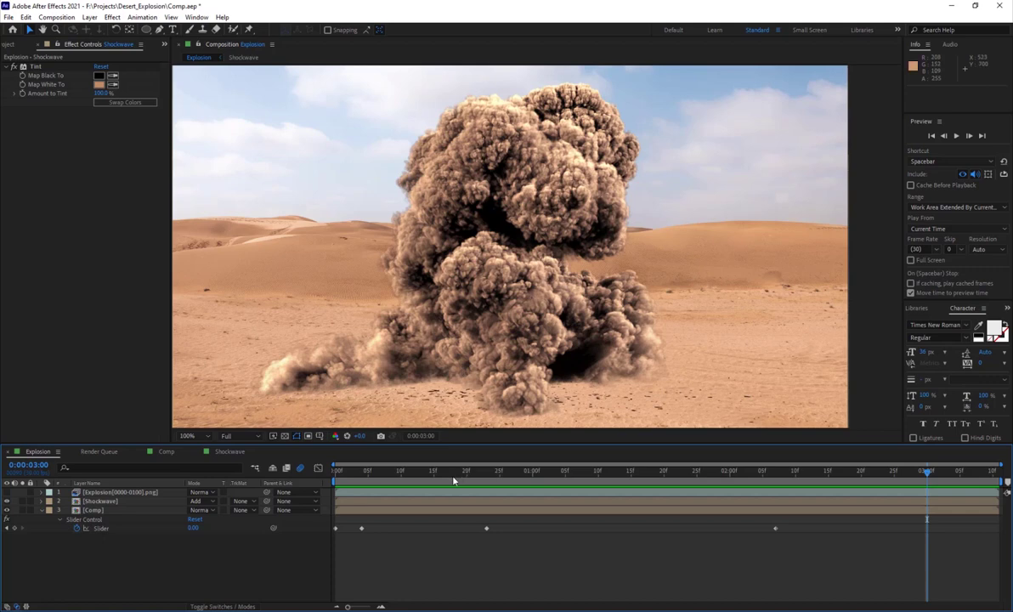
left_click_drag(420, 482, 473, 477)
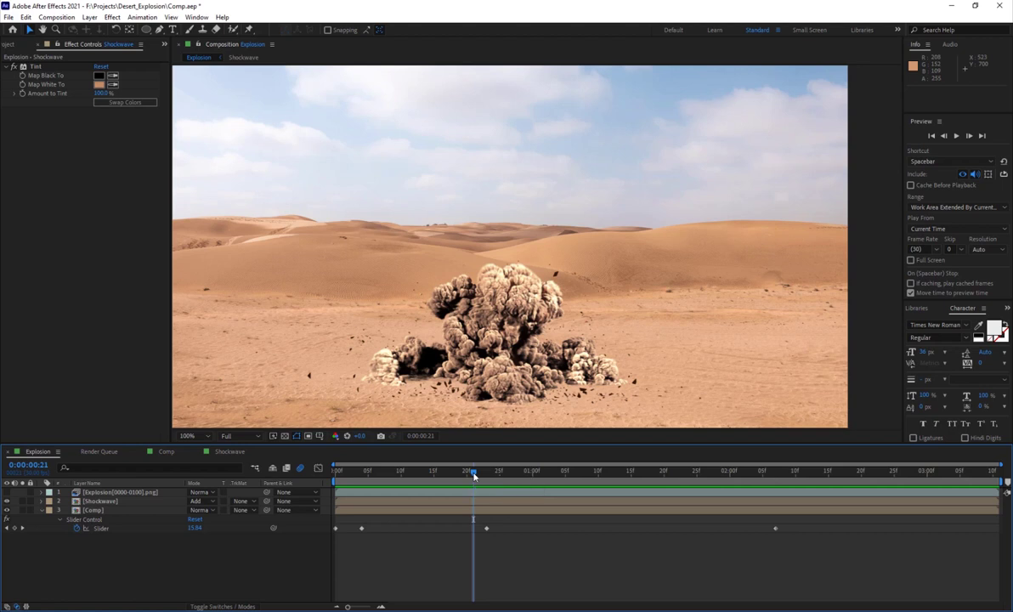
key("space")
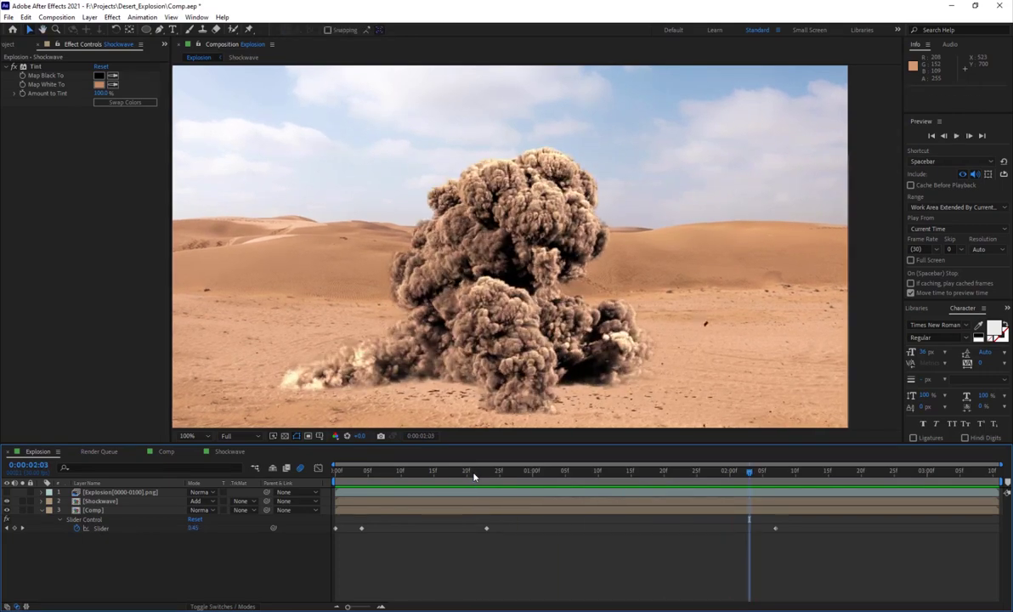